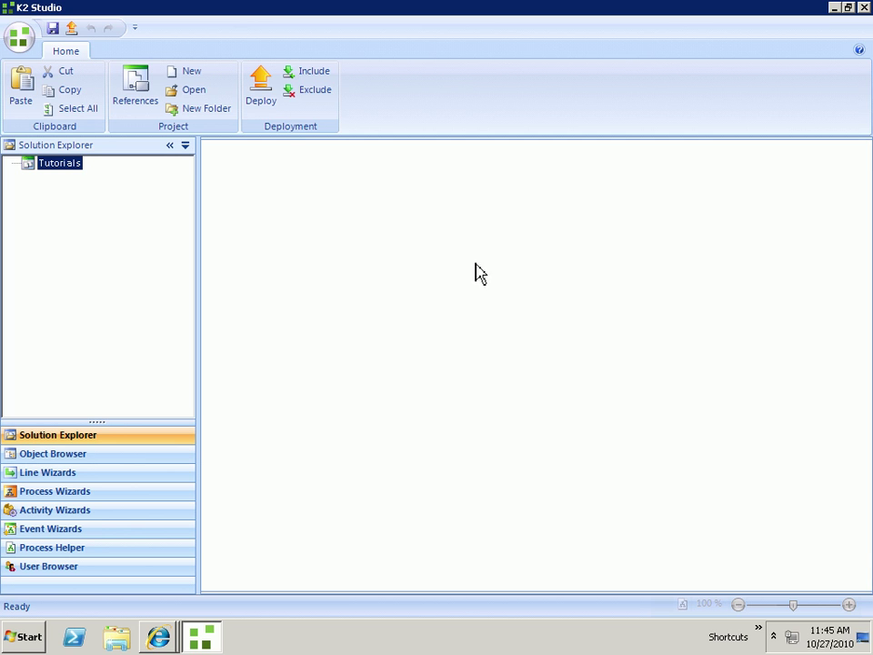
Step: Add a new K2 SmartObject item to the Tutorials project and start naming it LeaveRequestSO
{"action": "right_click", "coordinate": [57, 169]}
{"action": "mouse_move", "coordinate": [136, 174]}
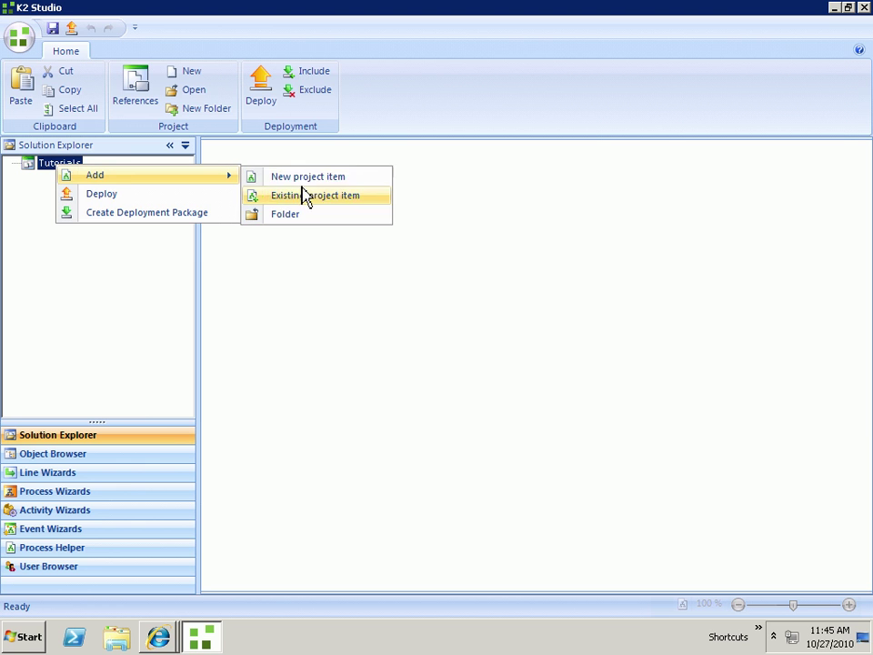
{"action": "left_click", "coordinate": [306, 181]}
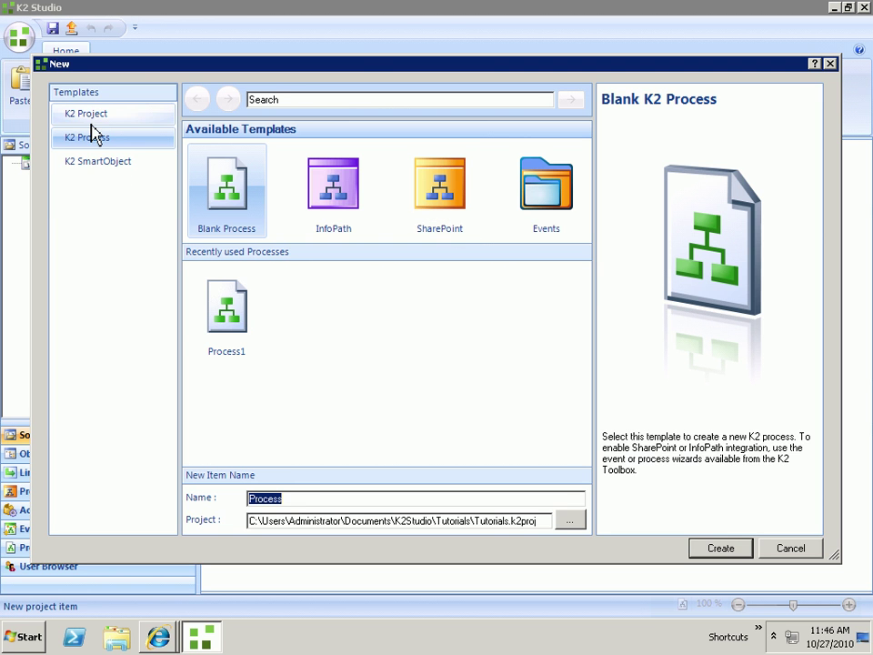
{"action": "left_click", "coordinate": [100, 162]}
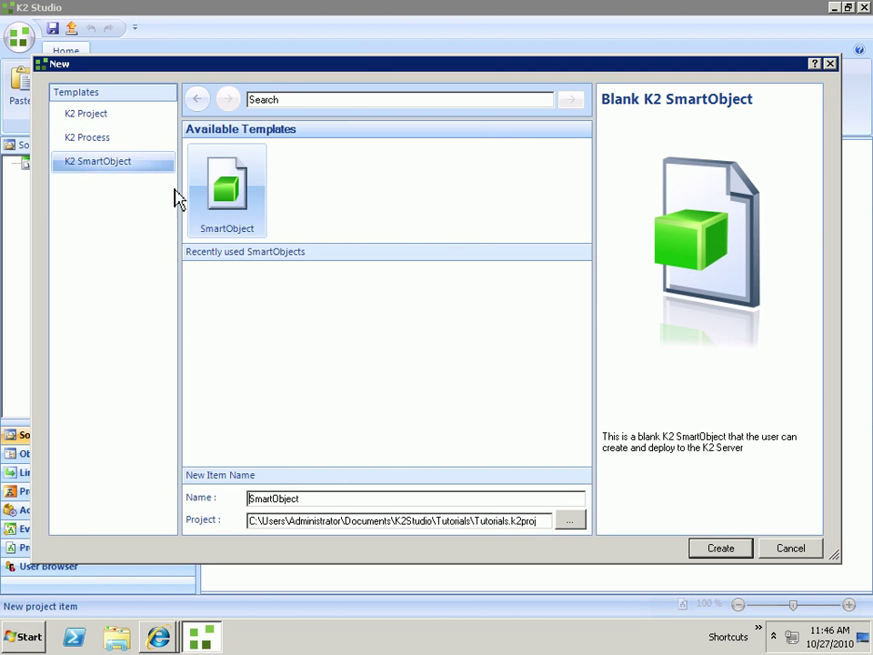
{"action": "left_click", "coordinate": [292, 498]}
{"action": "double_click", "coordinate": [292, 499]}
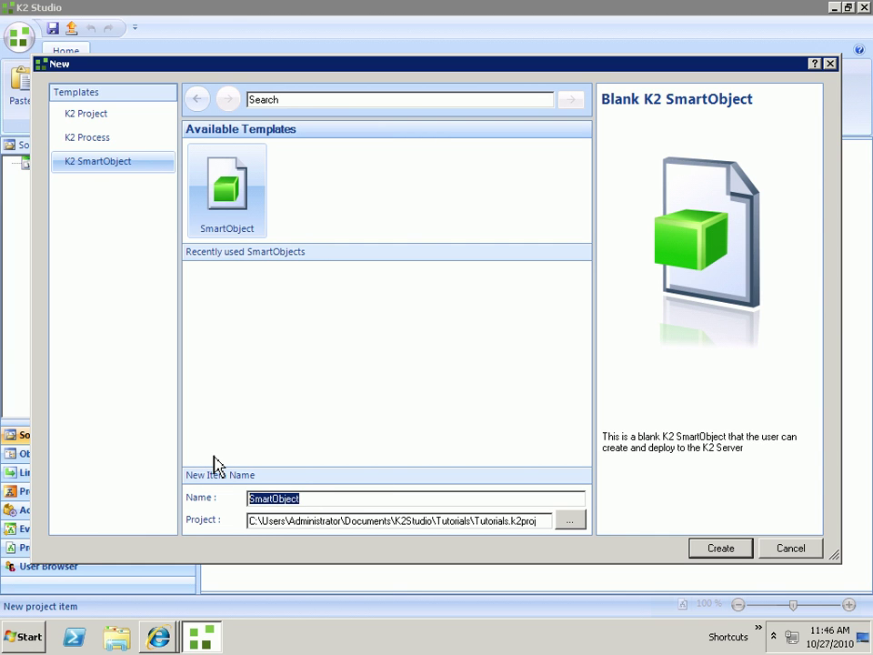
{"action": "type", "text": "LeaveRequestSO"}
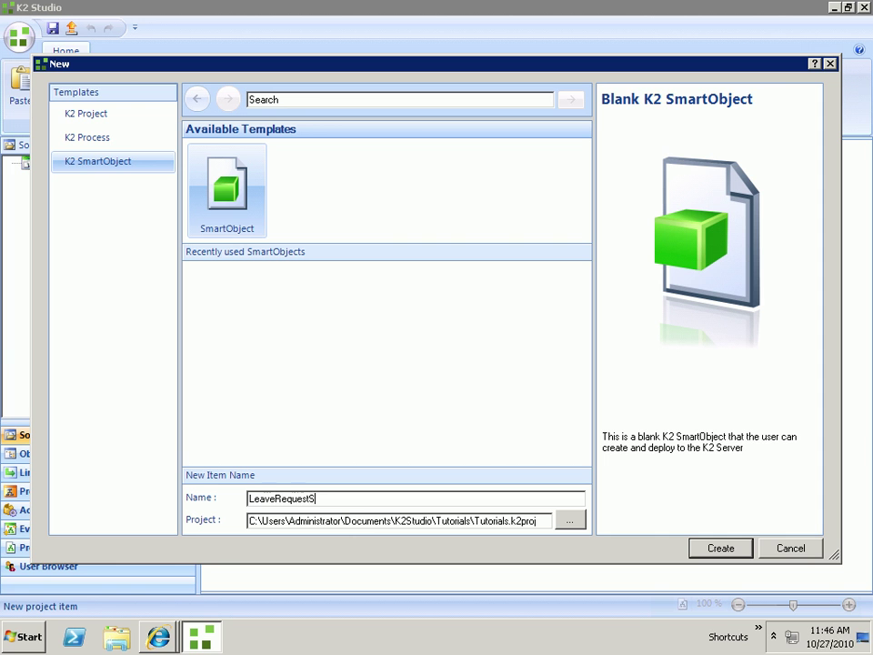
Step: Create LeaveRequestSO and add an ID property of type Autonumber
{"action": "left_click", "coordinate": [719, 548]}
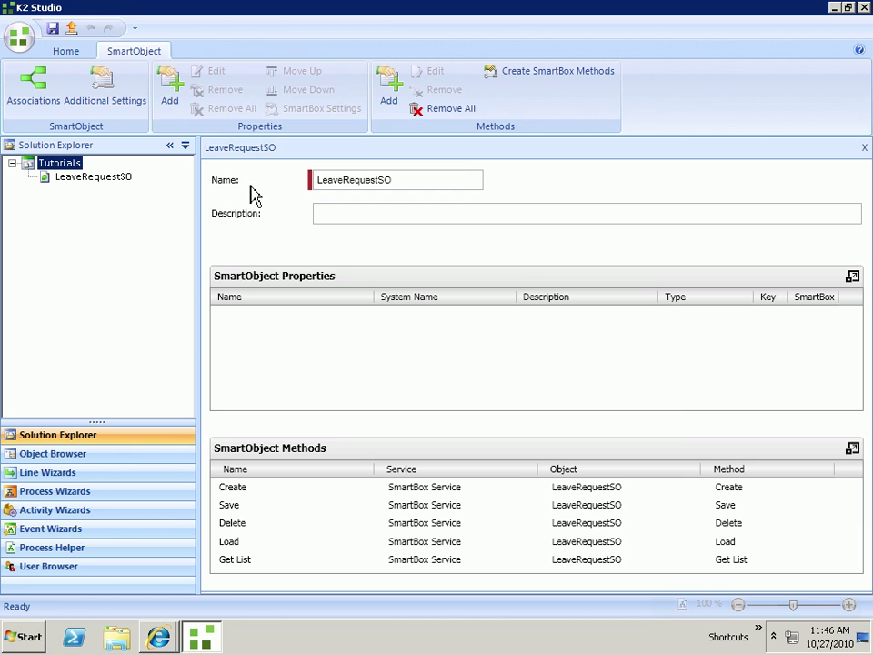
{"action": "left_click", "coordinate": [175, 98]}
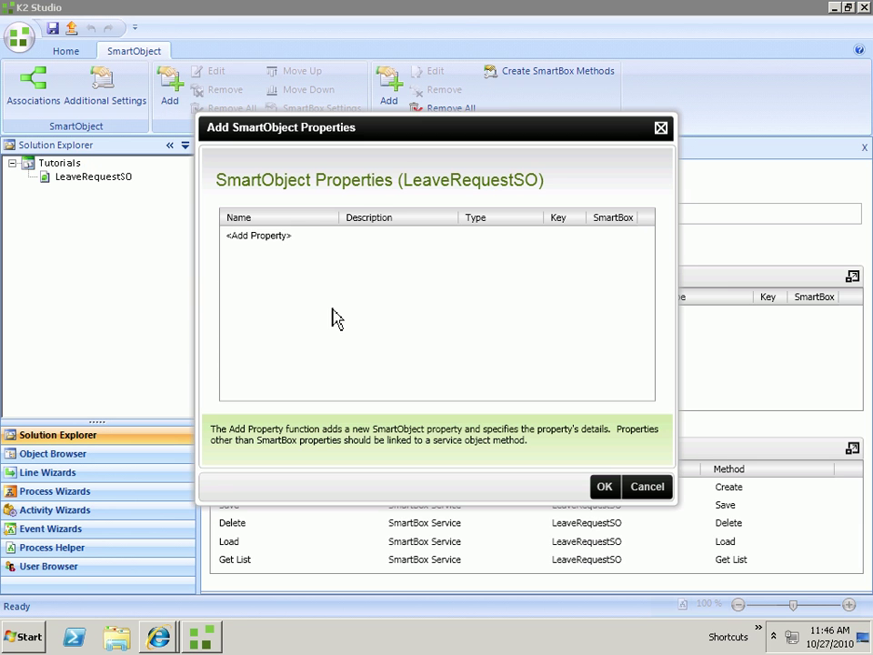
{"action": "left_click", "coordinate": [266, 243]}
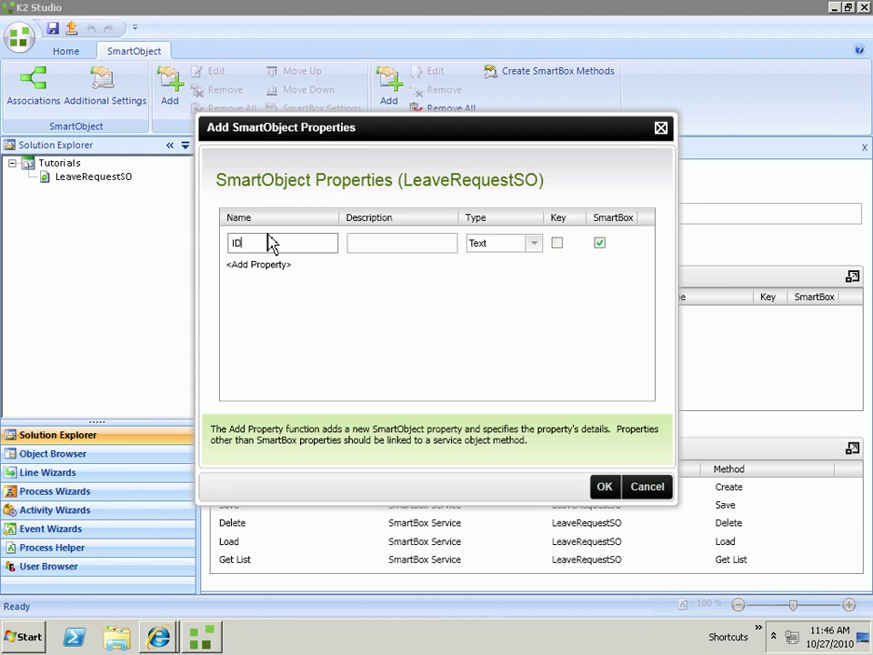
{"action": "type", "text": "ID"}
{"action": "left_click", "coordinate": [534, 243]}
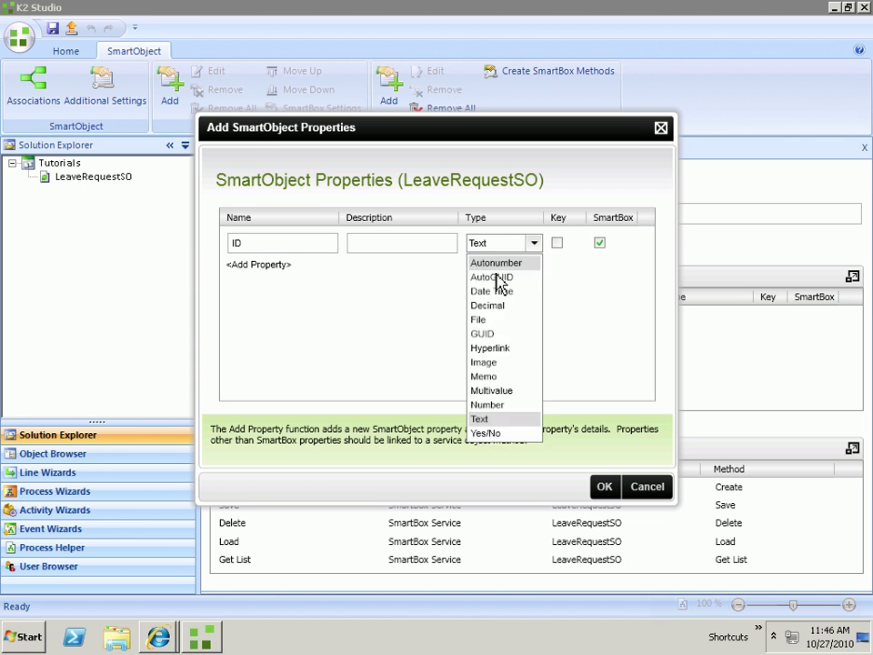
{"action": "left_click", "coordinate": [501, 279]}
{"action": "left_click", "coordinate": [536, 243]}
{"action": "left_click", "coordinate": [501, 261]}
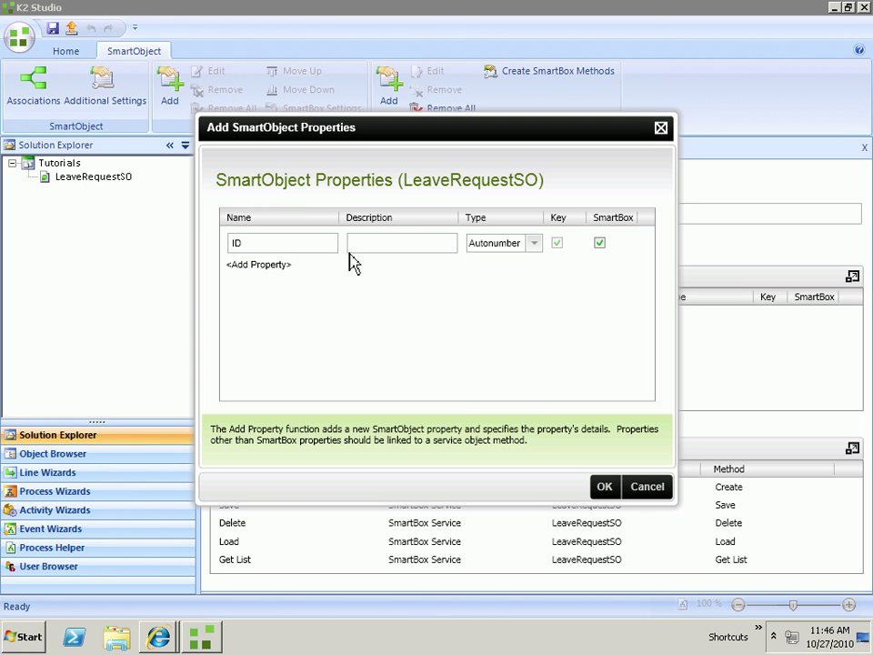
Step: Add the Full Name, Description and Leave Type properties
{"action": "left_click", "coordinate": [256, 265]}
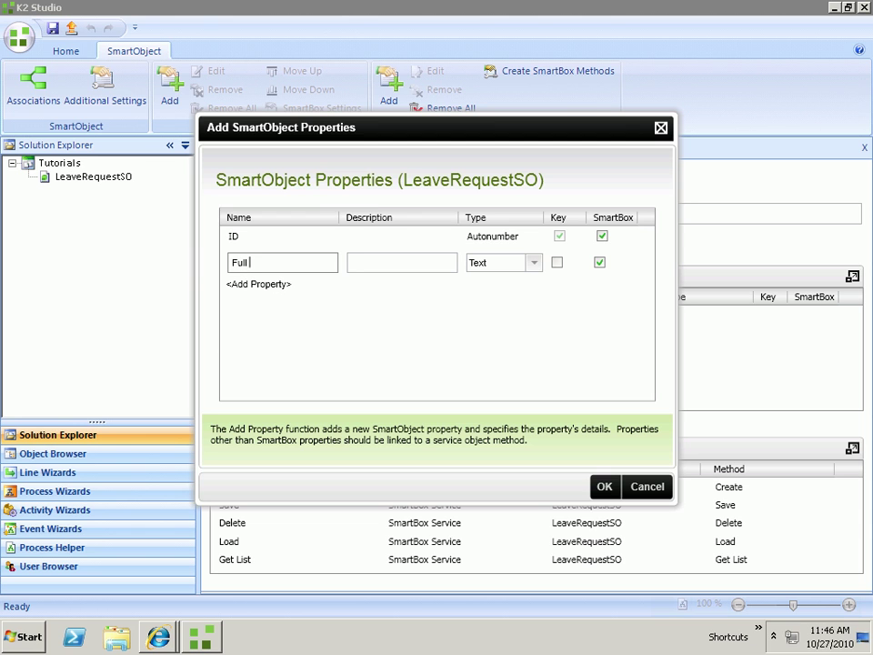
{"action": "left_click", "coordinate": [283, 289]}
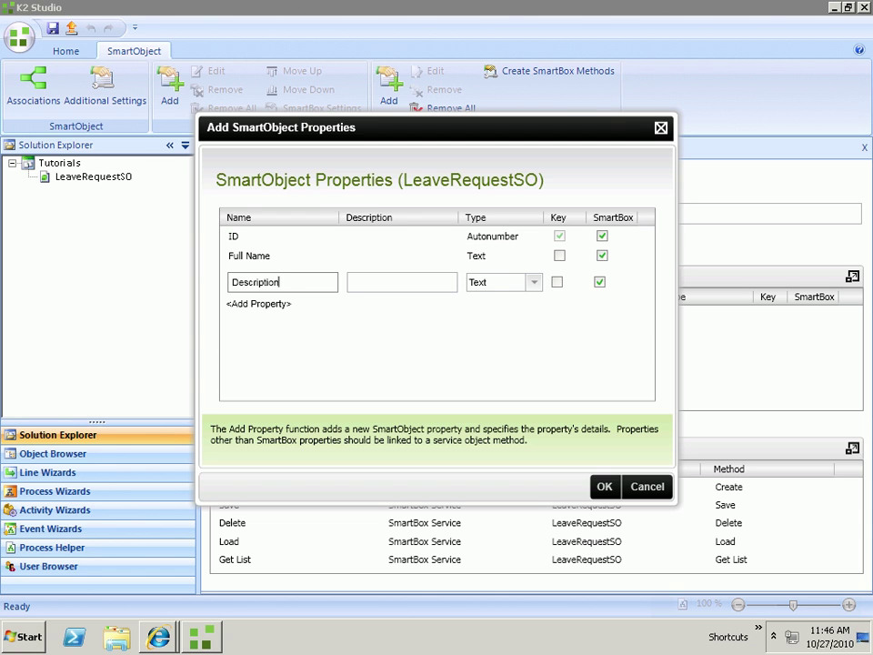
{"action": "type", "text": "Description"}
{"action": "left_click", "coordinate": [287, 301]}
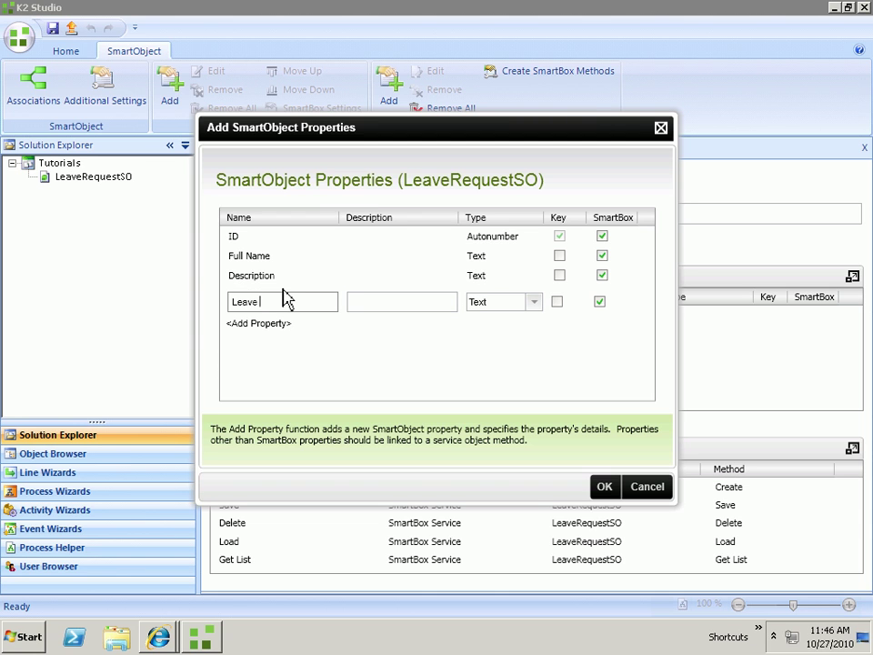
{"action": "type", "text": "Leave Type"}
{"action": "key", "text": "Return"}
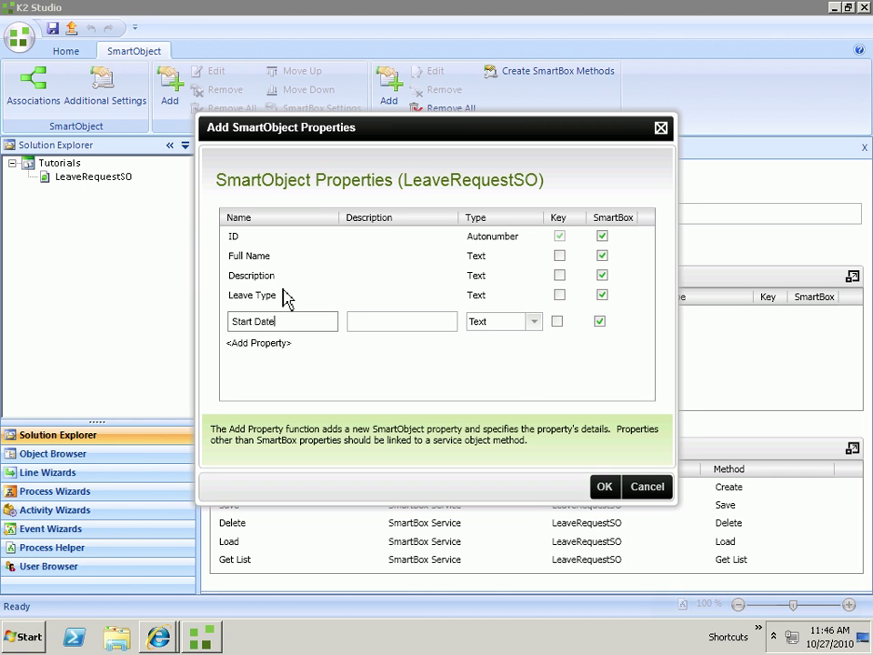
Step: Add Start Date and End Date as Date Time properties
{"action": "type", "text": "Start Date"}
{"action": "left_click", "coordinate": [535, 321]}
{"action": "left_click", "coordinate": [512, 371]}
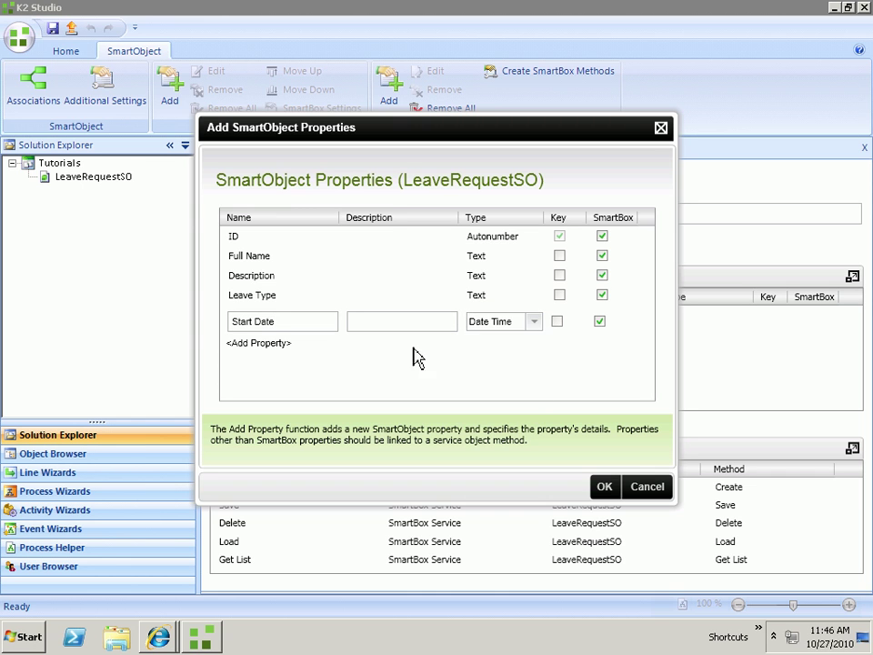
{"action": "left_click", "coordinate": [259, 343]}
{"action": "type", "text": "End Date"}
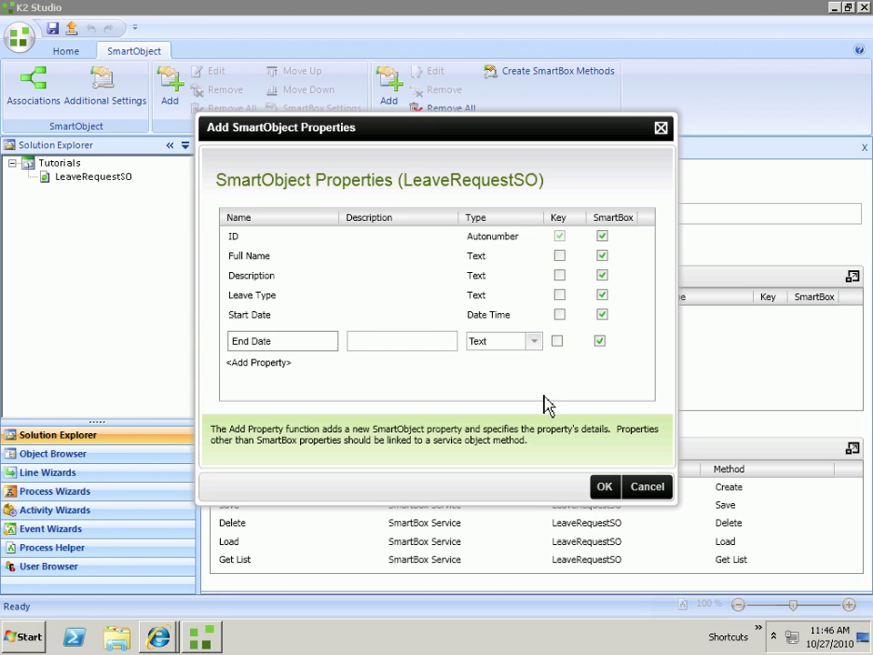
{"action": "left_click", "coordinate": [535, 341]}
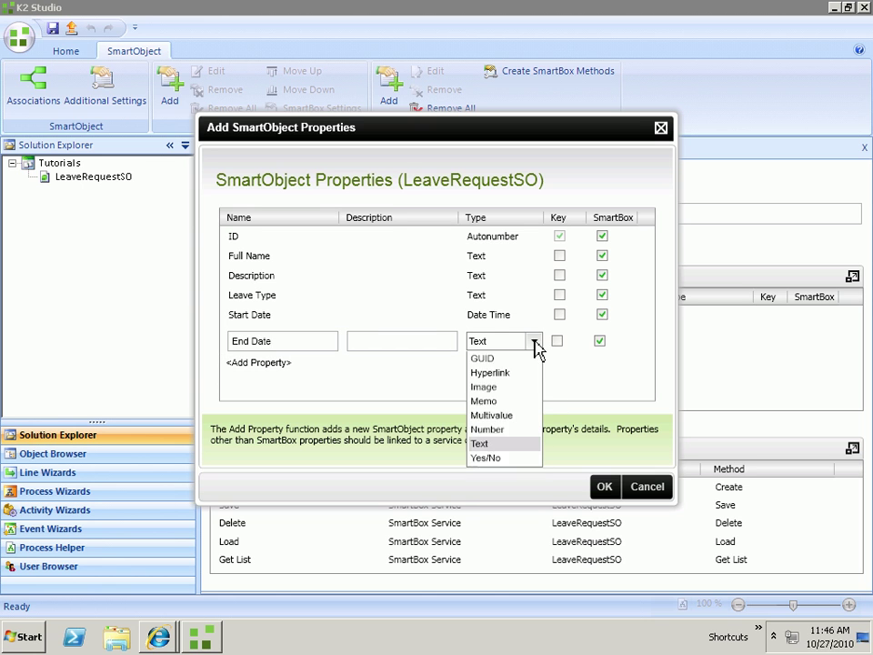
{"action": "left_click", "coordinate": [512, 390]}
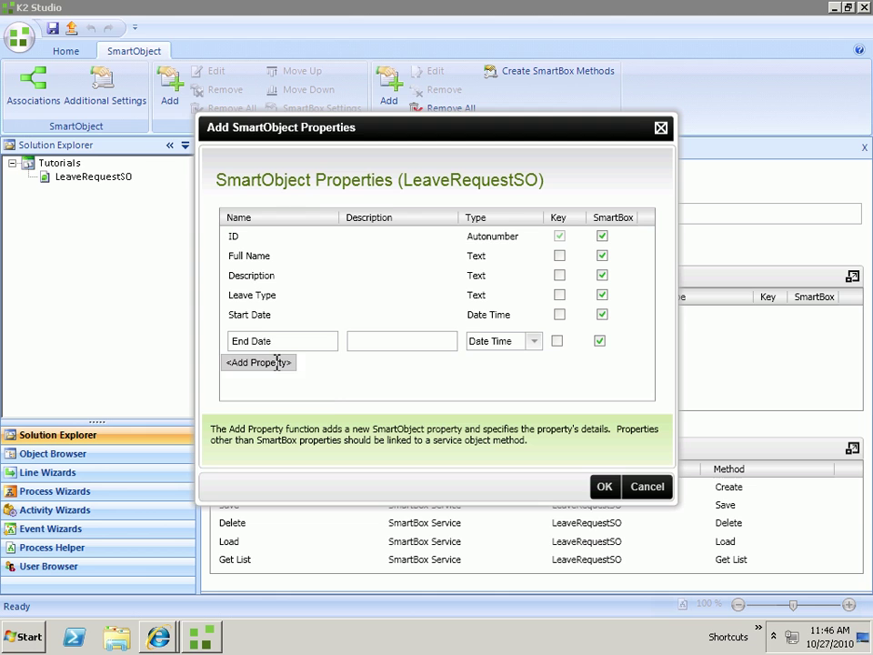
{"action": "left_click", "coordinate": [274, 362]}
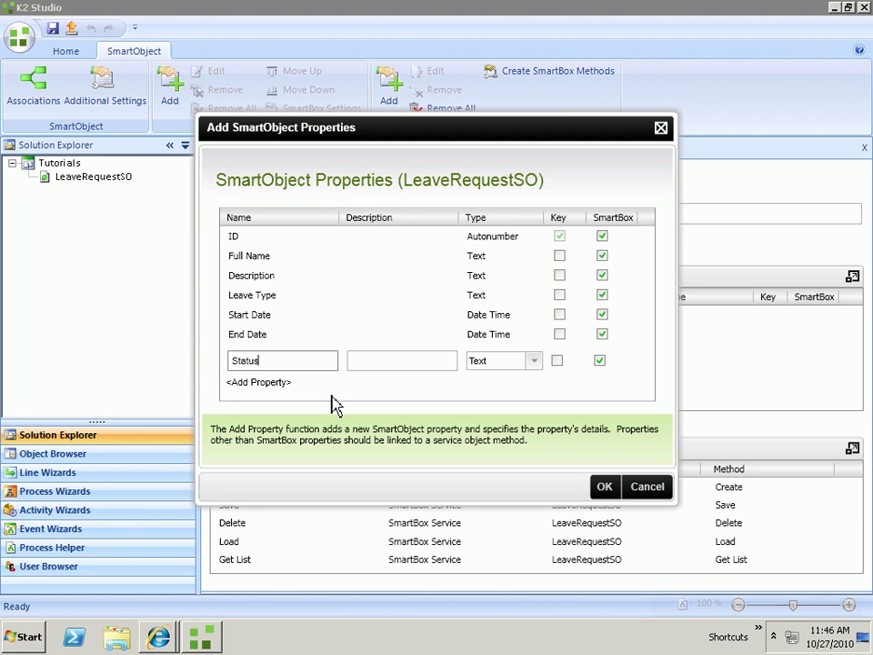
Step: Add Status and a Number-type ProcInstID property, then apply the properties
{"action": "key", "text": "Return"}
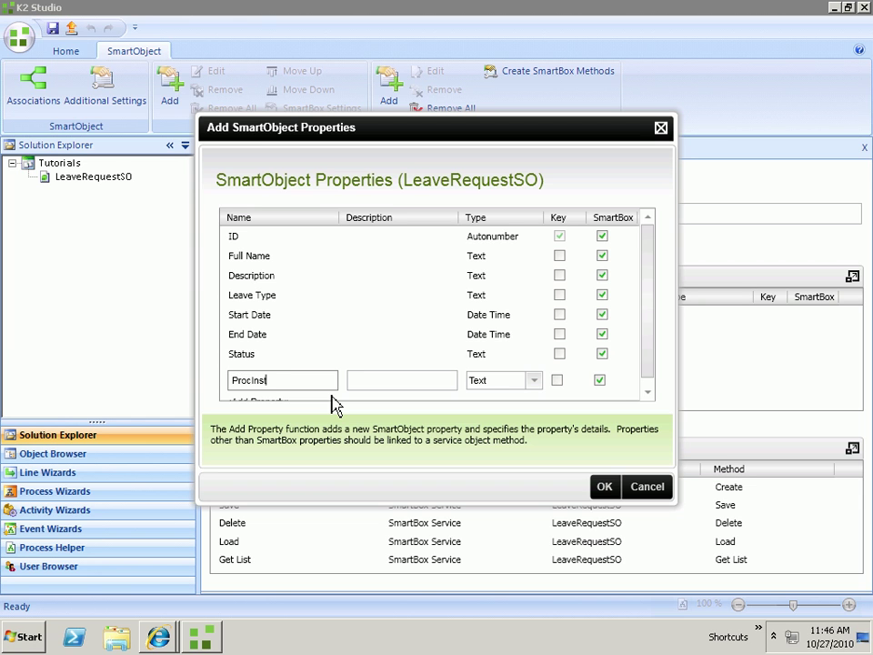
{"action": "left_click", "coordinate": [535, 381]}
{"action": "left_click", "coordinate": [496, 542]}
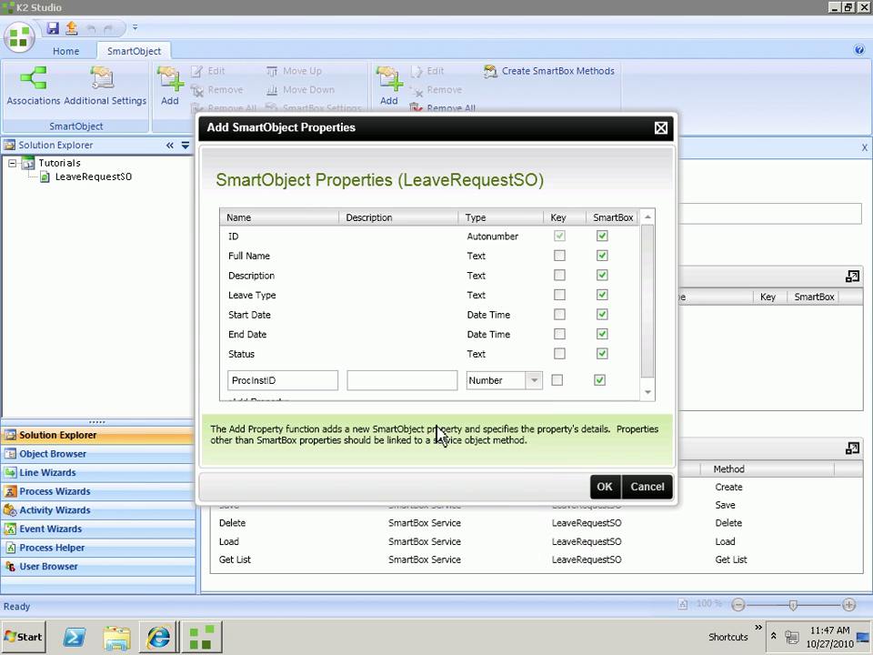
{"action": "left_click", "coordinate": [602, 486]}
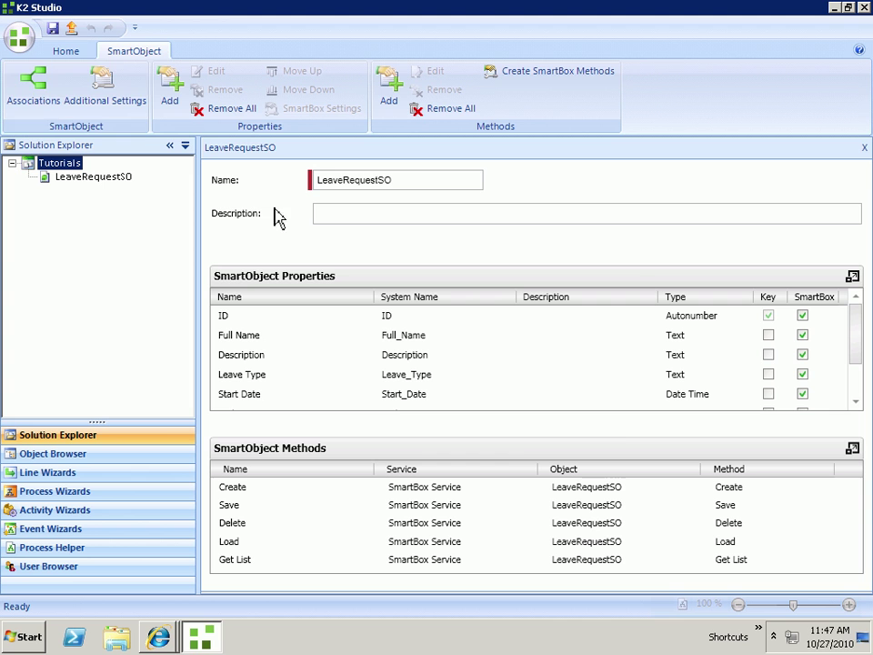
Step: Deploy the Tutorials project through the Deploy Project Wizard to the Development environment
{"action": "left_click", "coordinate": [76, 31]}
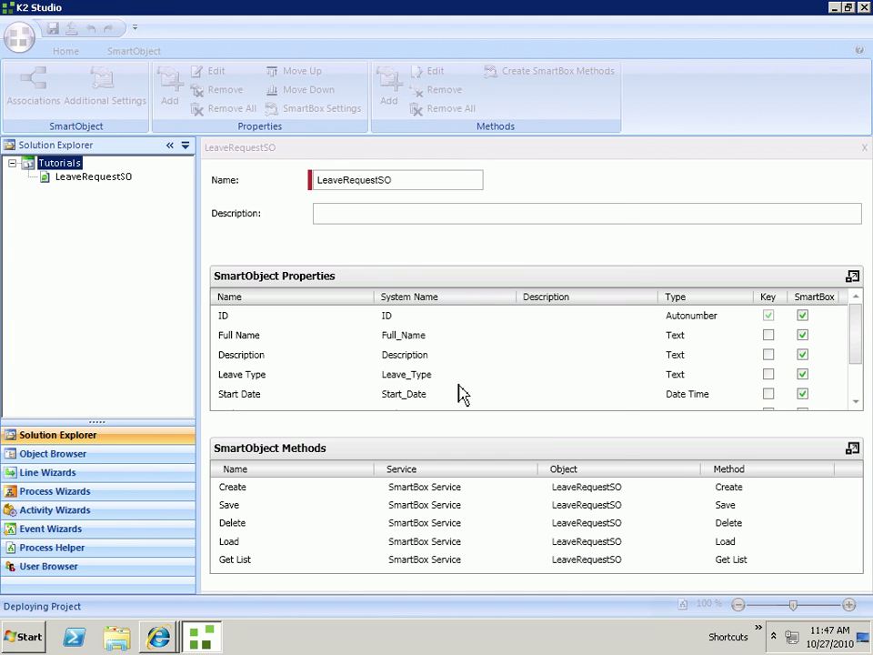
{"action": "left_click", "coordinate": [501, 466]}
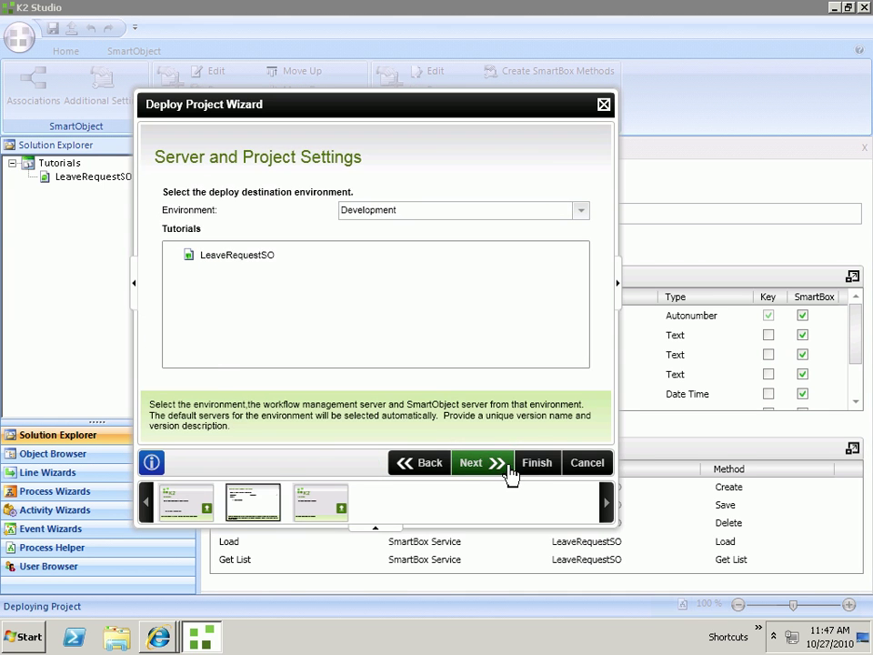
{"action": "left_click", "coordinate": [549, 469]}
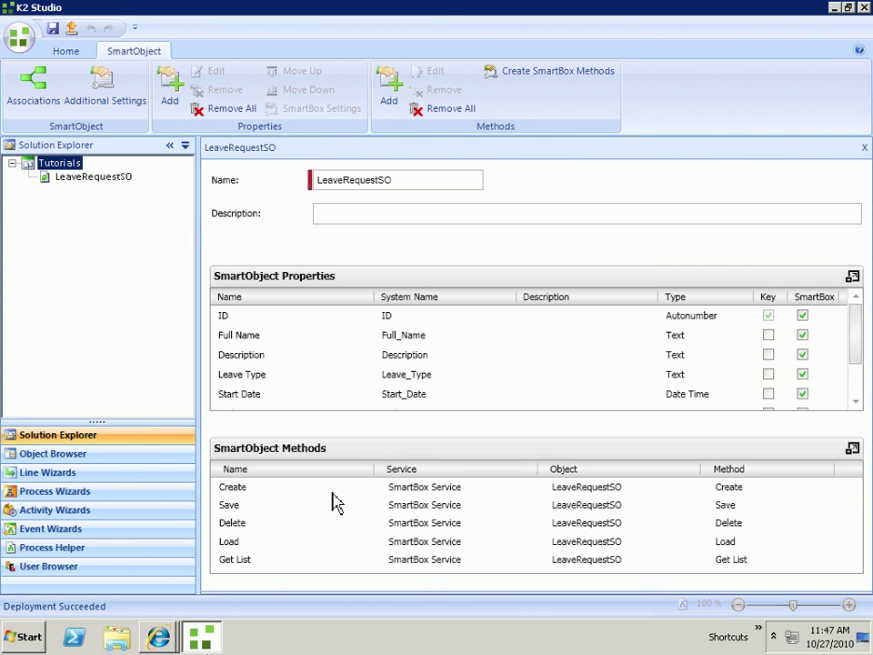
Step: Launch InfoPath Designer 2010 and start a new blank form
{"action": "left_click", "coordinate": [834, 8]}
{"action": "left_click", "coordinate": [22, 636]}
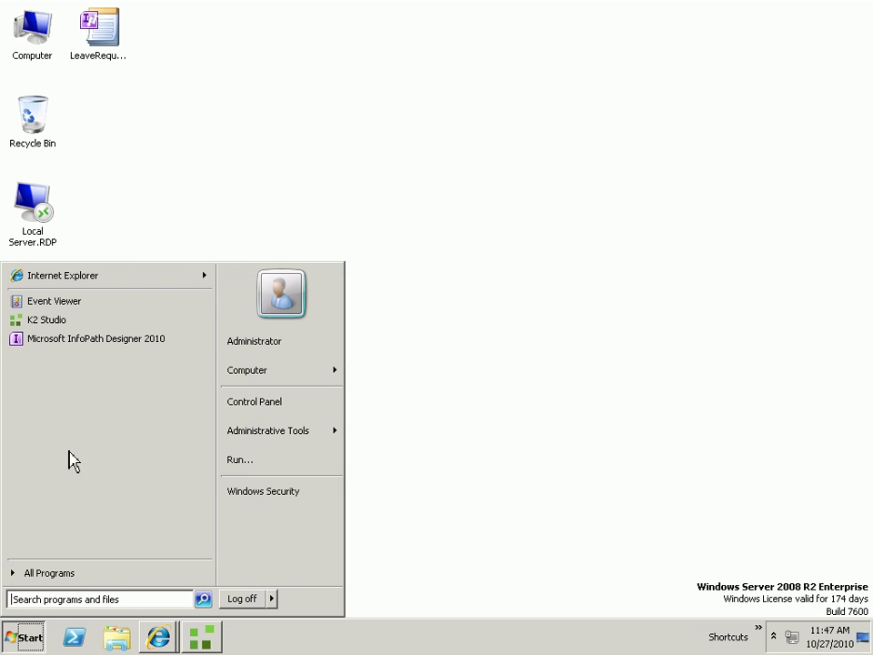
{"action": "left_click", "coordinate": [98, 340]}
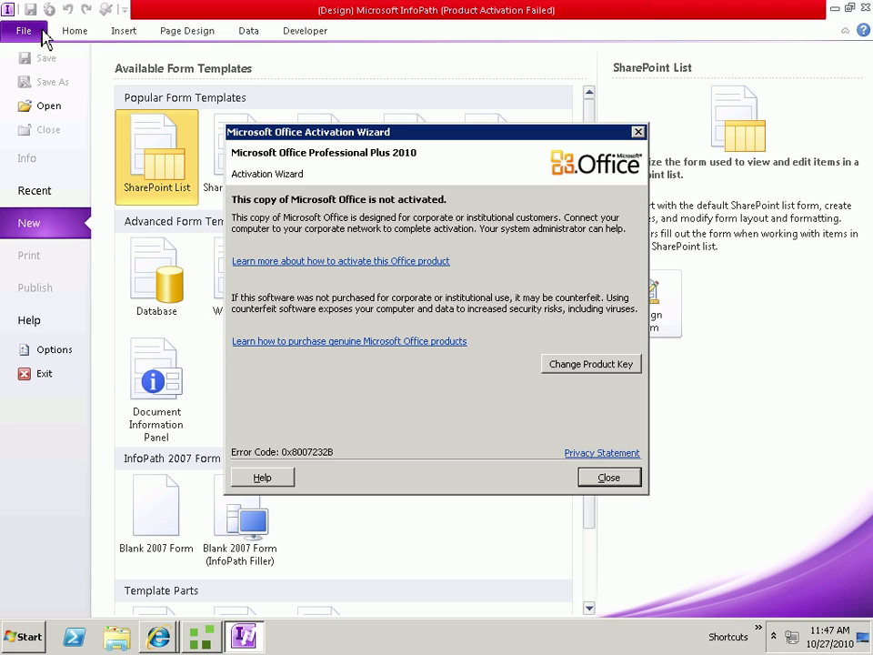
{"action": "left_click", "coordinate": [607, 477]}
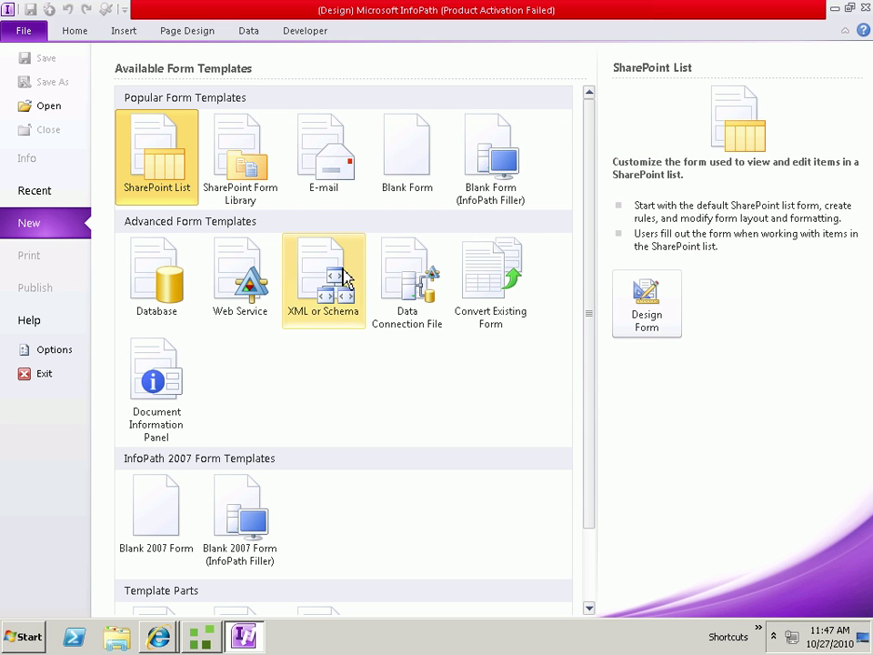
{"action": "left_click", "coordinate": [406, 168]}
{"action": "left_click", "coordinate": [651, 293]}
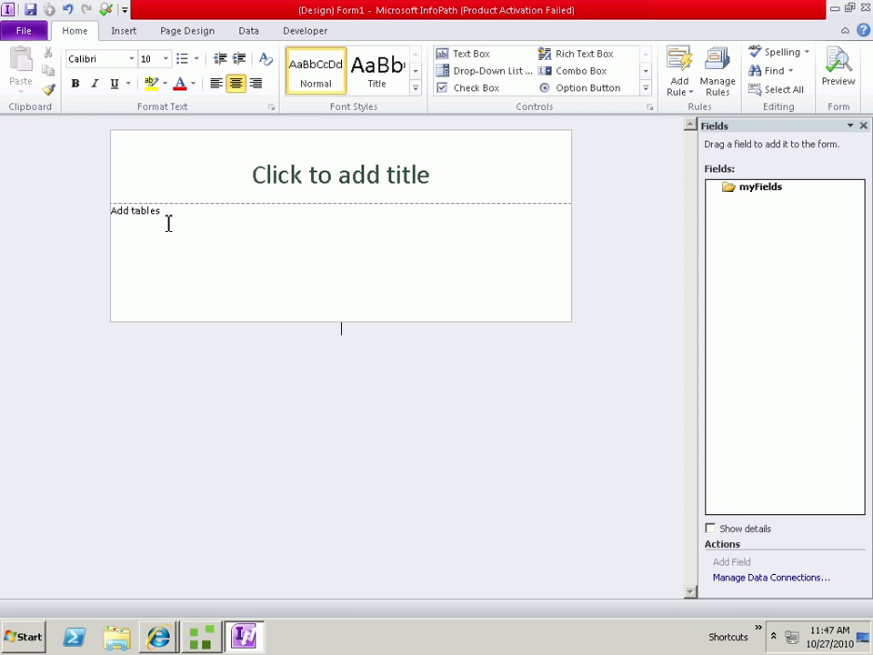
Step: Save the template to the Desktop as LeaveRequestForm.xsn, overwriting the existing file
{"action": "left_click", "coordinate": [30, 10]}
{"action": "left_click", "coordinate": [63, 143]}
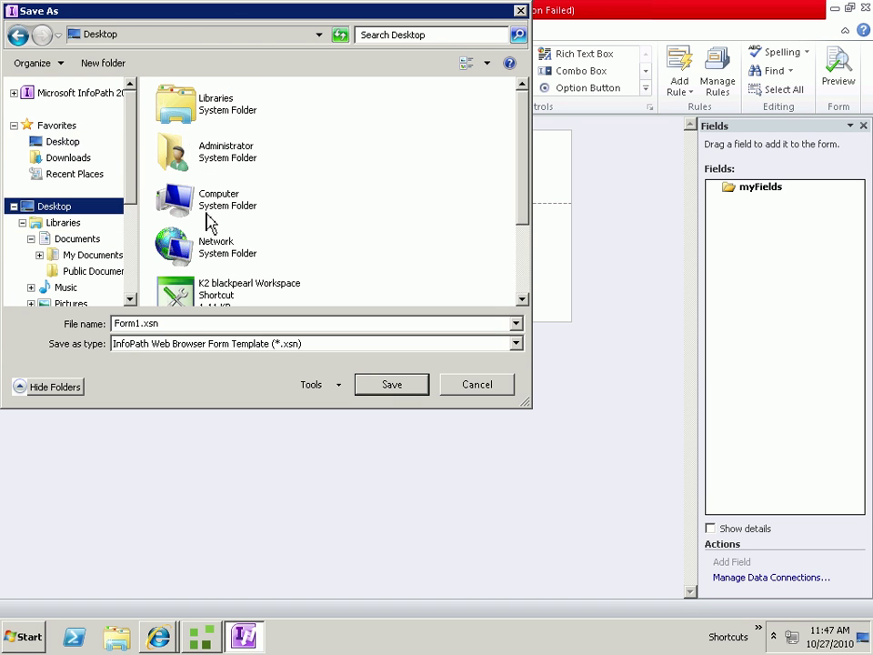
{"action": "scroll", "coordinate": [463, 237], "scroll_direction": "down", "scroll_amount": 2}
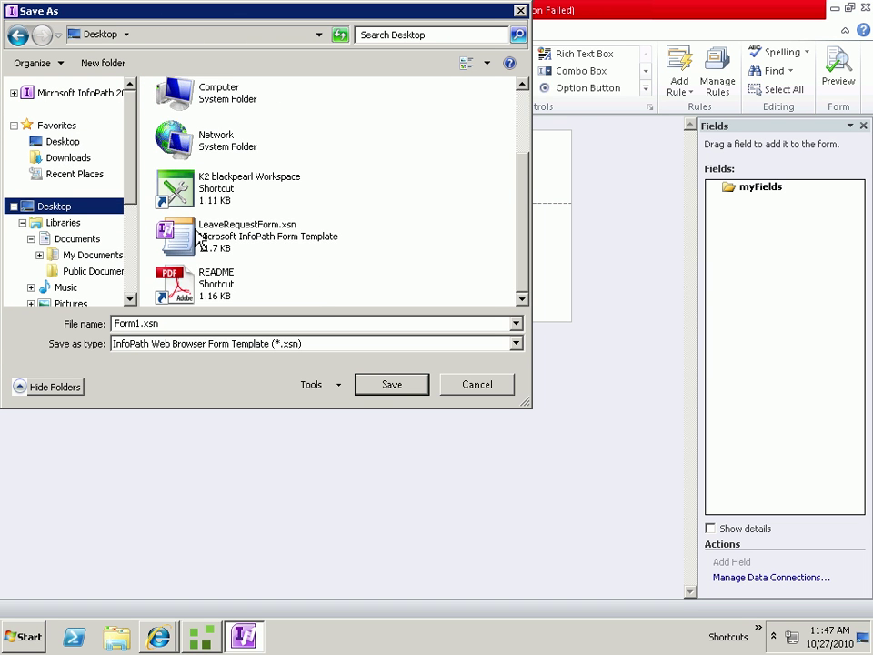
{"action": "left_click", "coordinate": [257, 242]}
{"action": "left_click", "coordinate": [395, 393]}
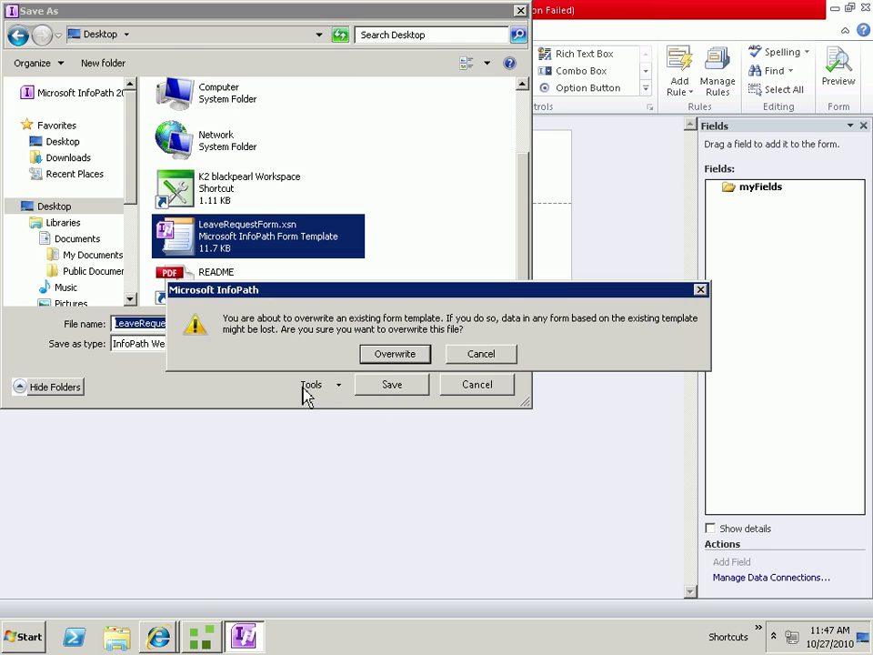
{"action": "left_click", "coordinate": [387, 360]}
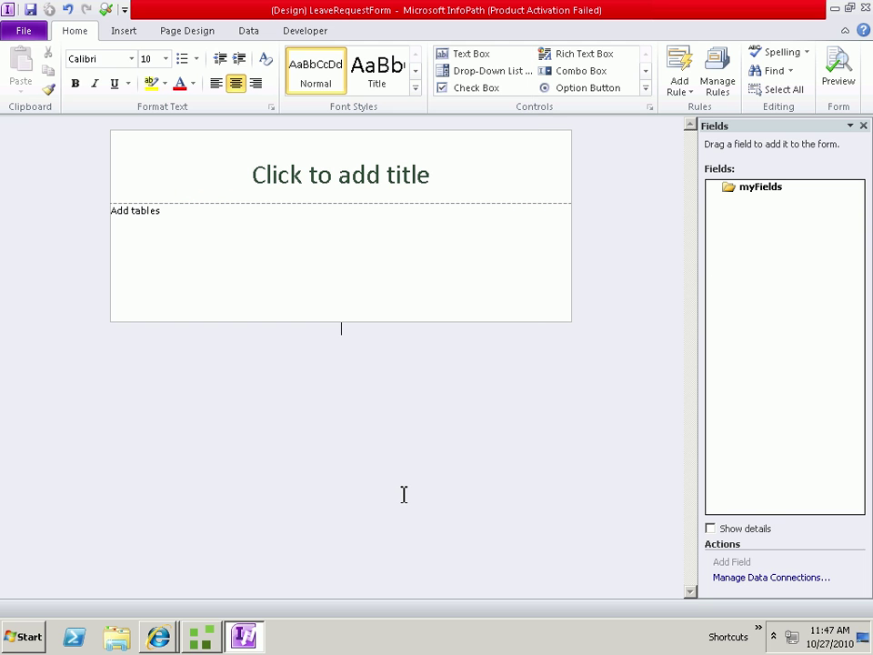
Step: Paste 'Leave Request Form - Submit' into the form's title placeholder
{"action": "left_click", "coordinate": [322, 175]}
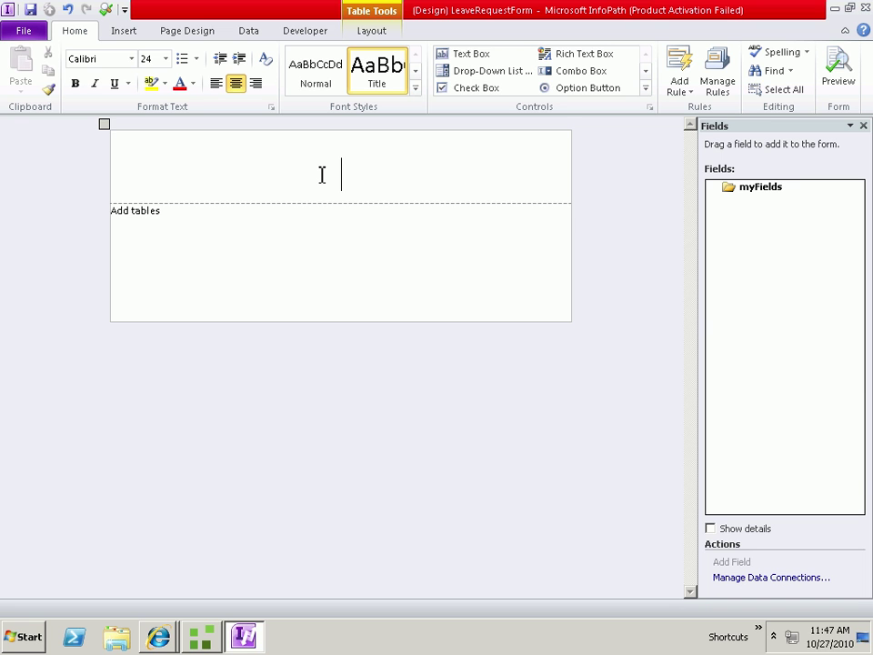
{"action": "type", "text": "Leave Request Form - Submit"}
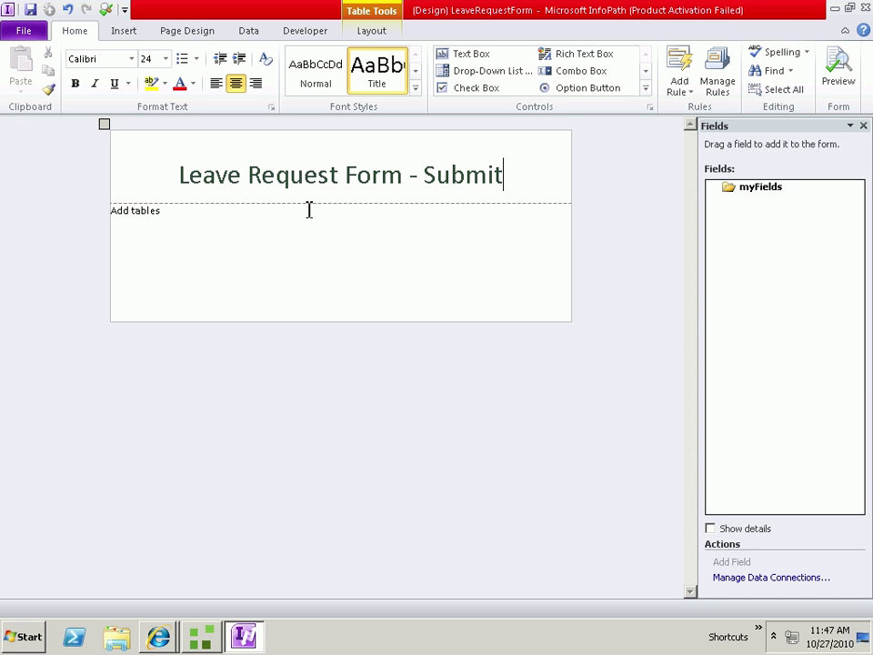
{"action": "left_click", "coordinate": [226, 242]}
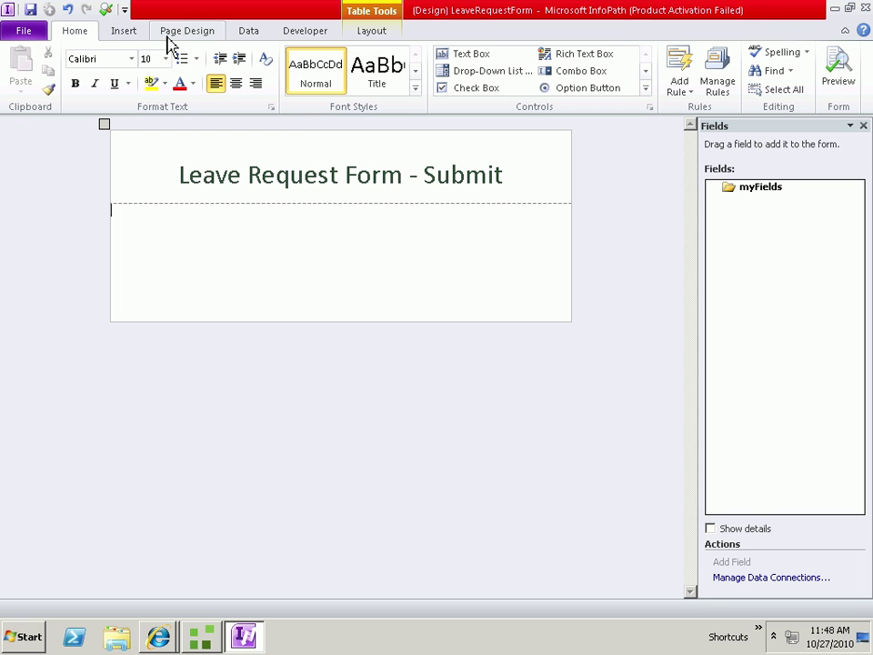
Step: Add a new view named ManagerApproval
{"action": "left_click", "coordinate": [128, 33]}
{"action": "left_click", "coordinate": [182, 31]}
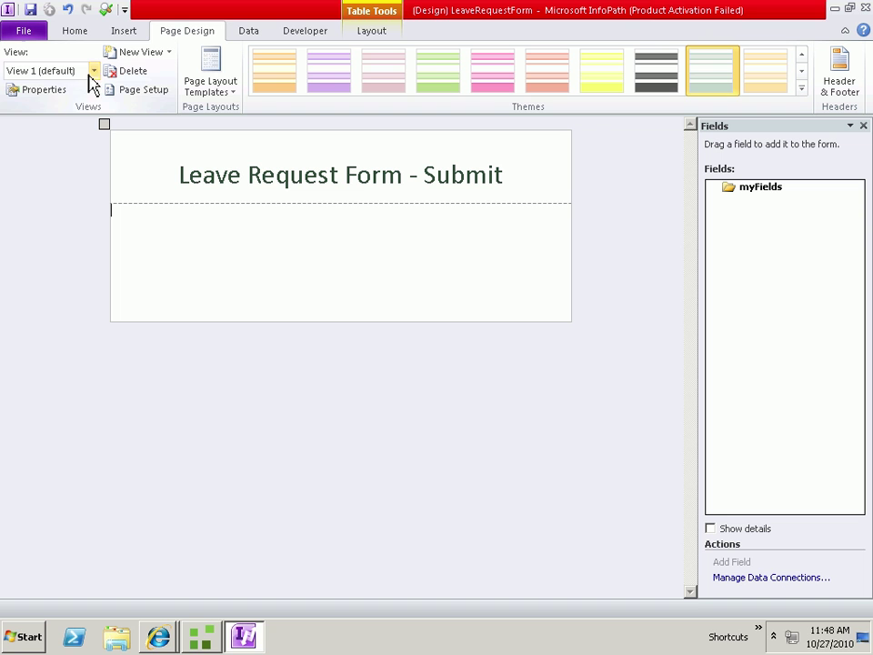
{"action": "left_click", "coordinate": [129, 55]}
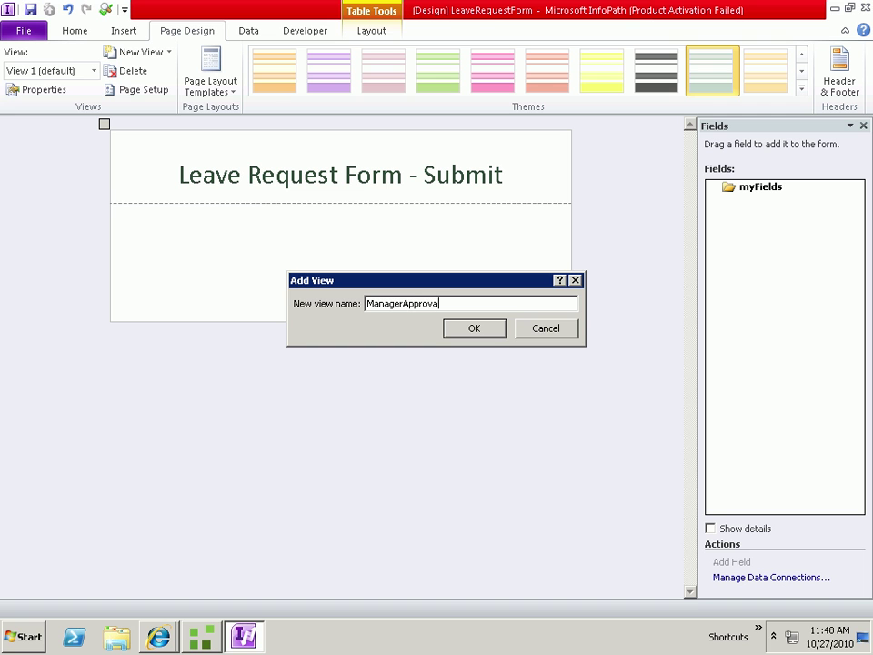
{"action": "left_click", "coordinate": [482, 328]}
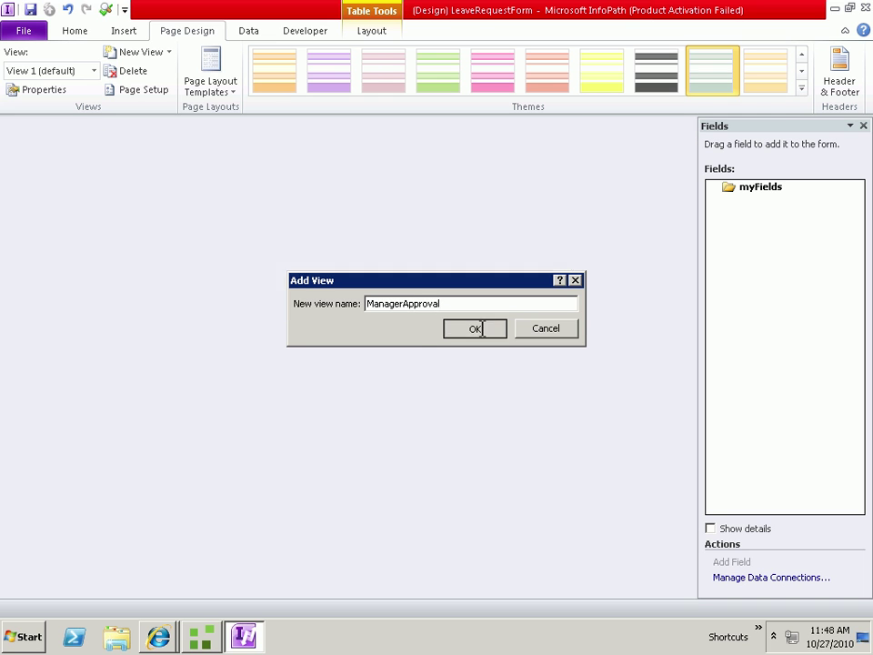
Step: Rename the default view to Submit, then open the ManagerApproval view
{"action": "left_click", "coordinate": [50, 71]}
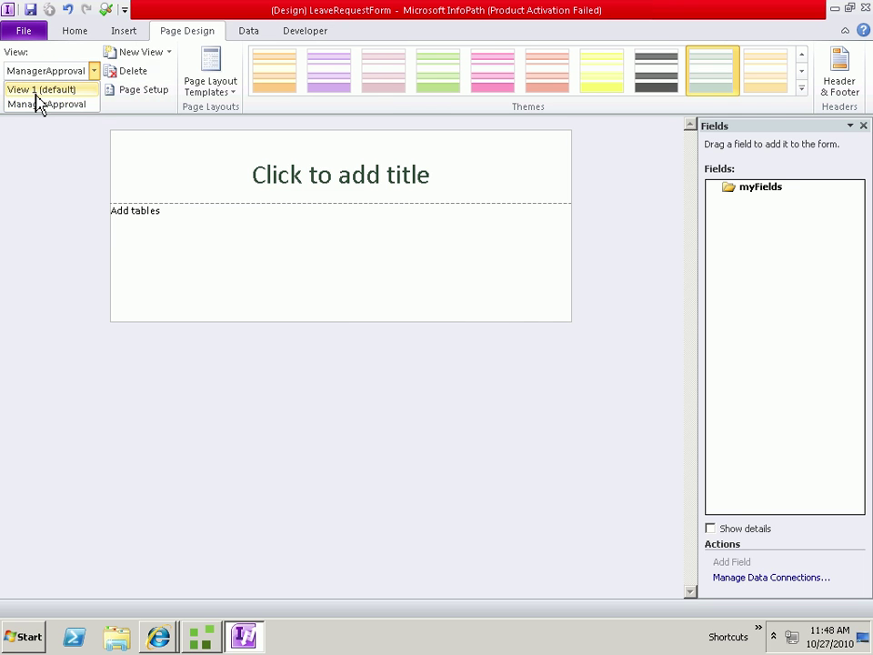
{"action": "left_click", "coordinate": [37, 89]}
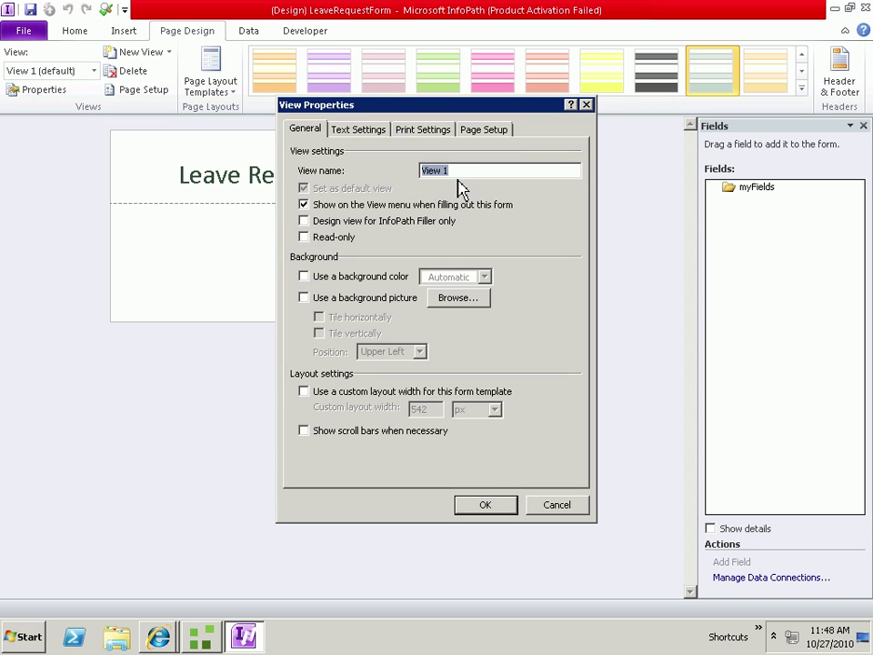
{"action": "type", "text": "Submit"}
{"action": "left_click", "coordinate": [488, 506]}
{"action": "left_click", "coordinate": [68, 71]}
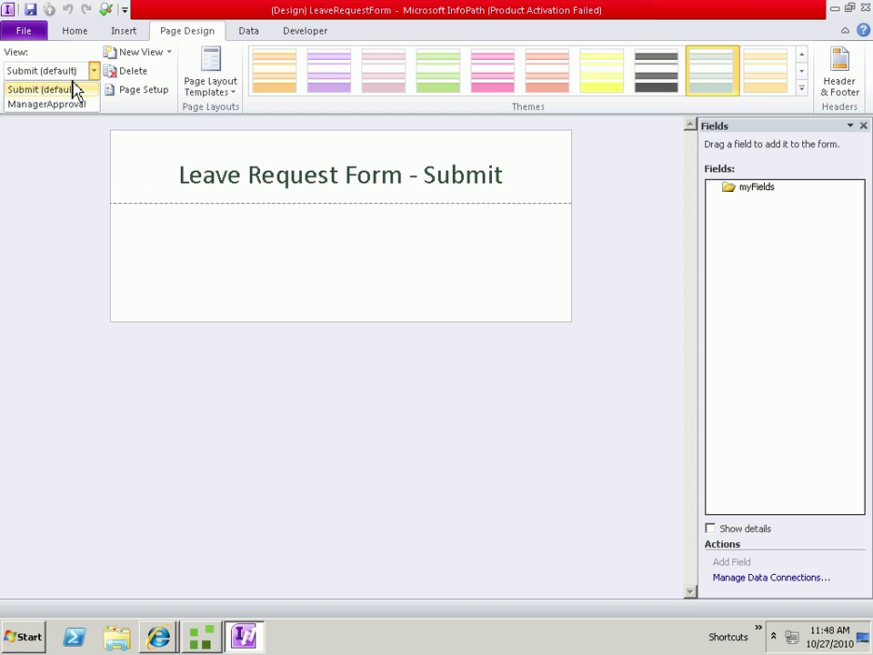
{"action": "left_click", "coordinate": [64, 103]}
{"action": "left_click", "coordinate": [306, 174]}
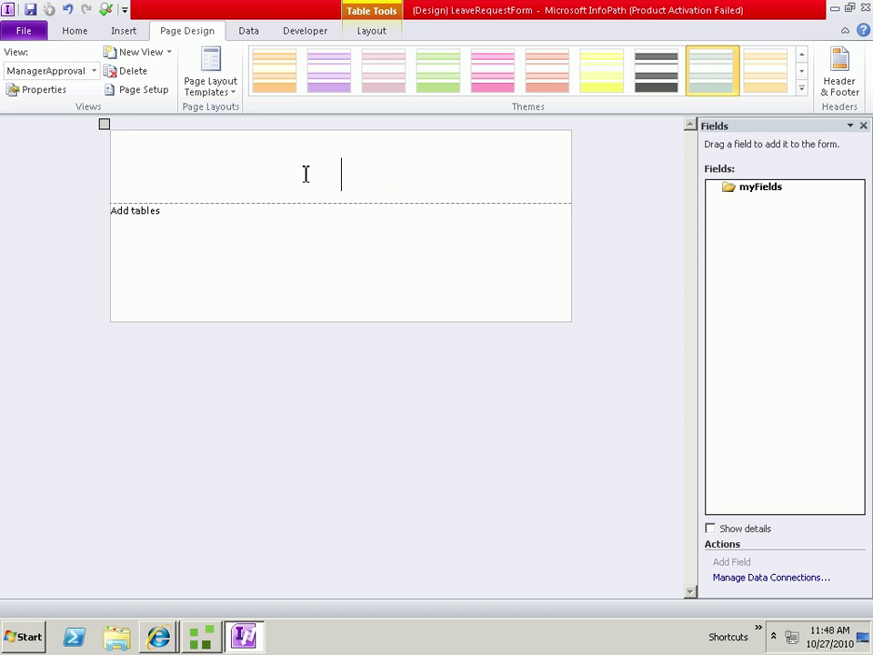
Step: Type 'Leave Request - Manager Approval' as the view title and close InfoPath Designer
{"action": "type", "text": "Leave Request - Manager Approval"}
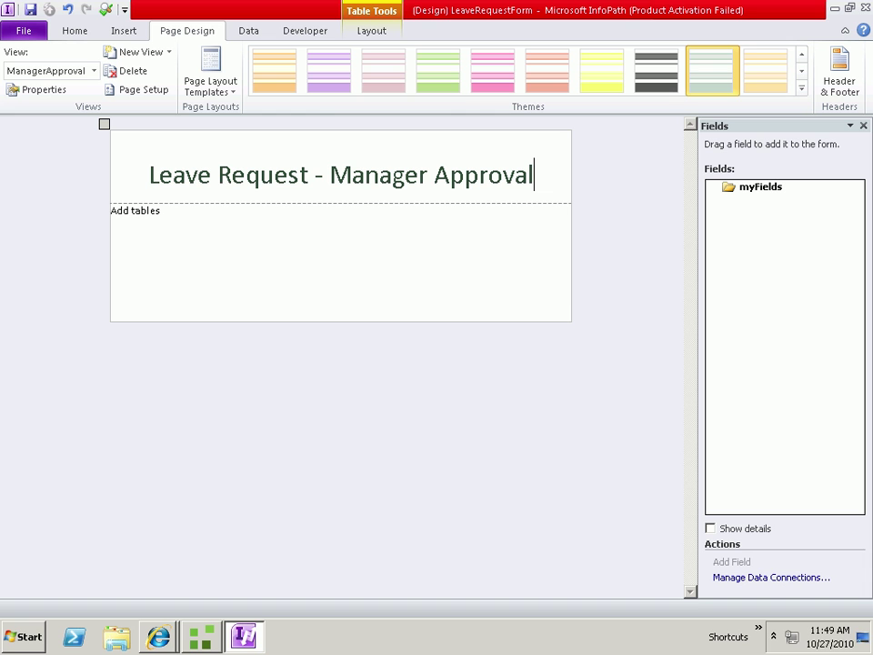
{"action": "left_click", "coordinate": [866, 9]}
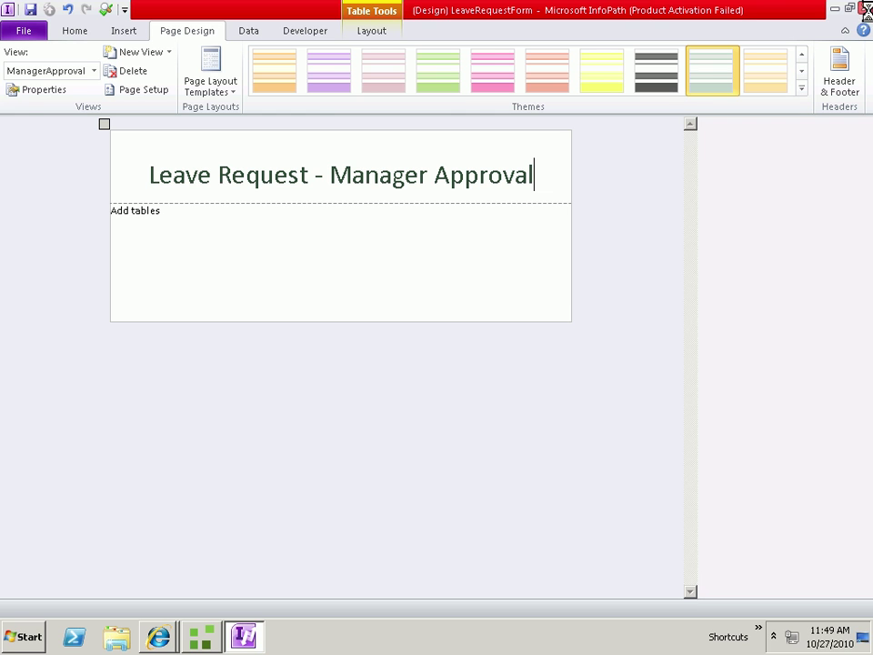
{"action": "left_click", "coordinate": [104, 34]}
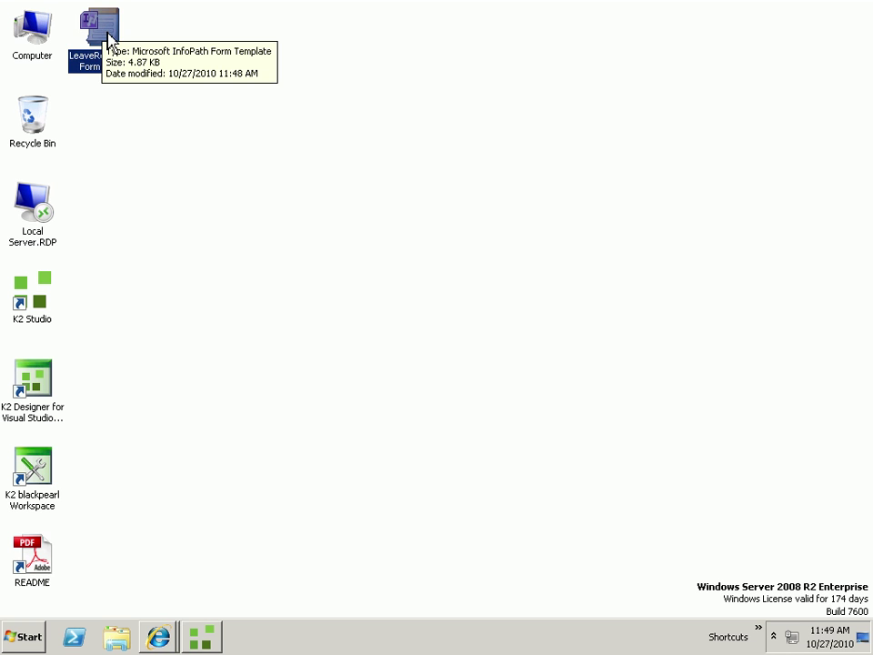
{"action": "right_click", "coordinate": [102, 28]}
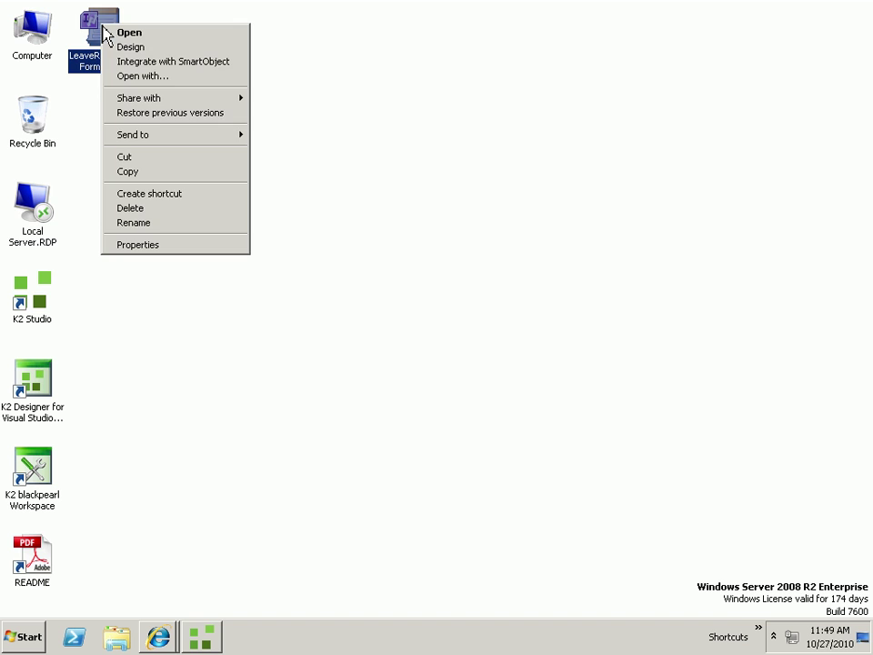
Step: Add LeaveRequestSO's Create method from Tutorials to the form's SmartObject integration
{"action": "left_click", "coordinate": [199, 73]}
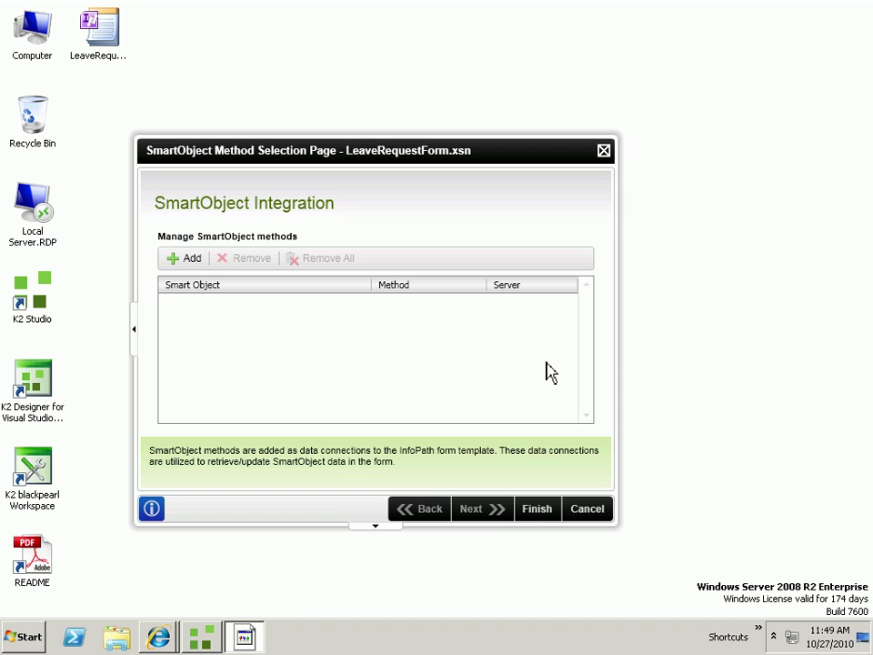
{"action": "left_click", "coordinate": [187, 259]}
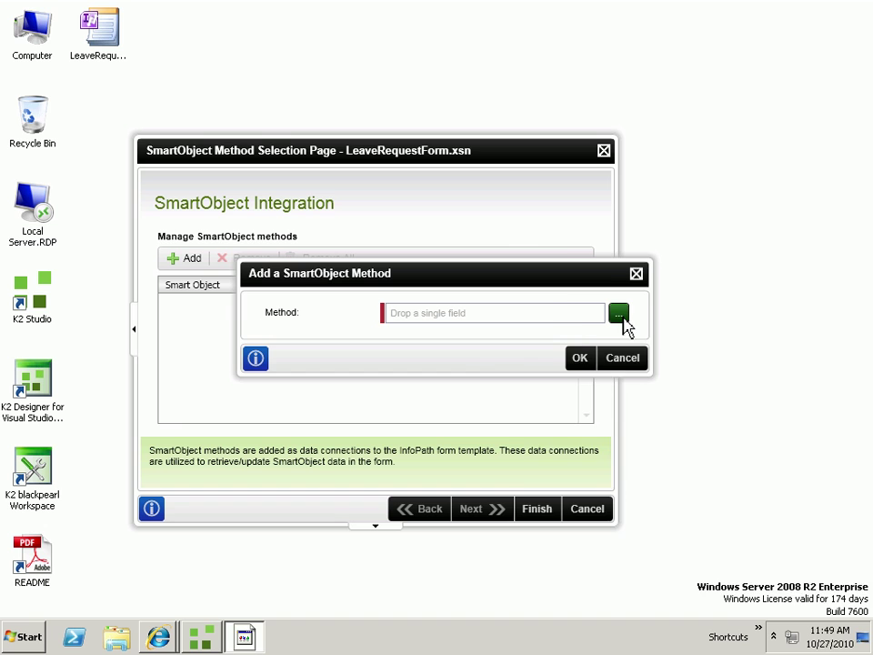
{"action": "left_click", "coordinate": [618, 313]}
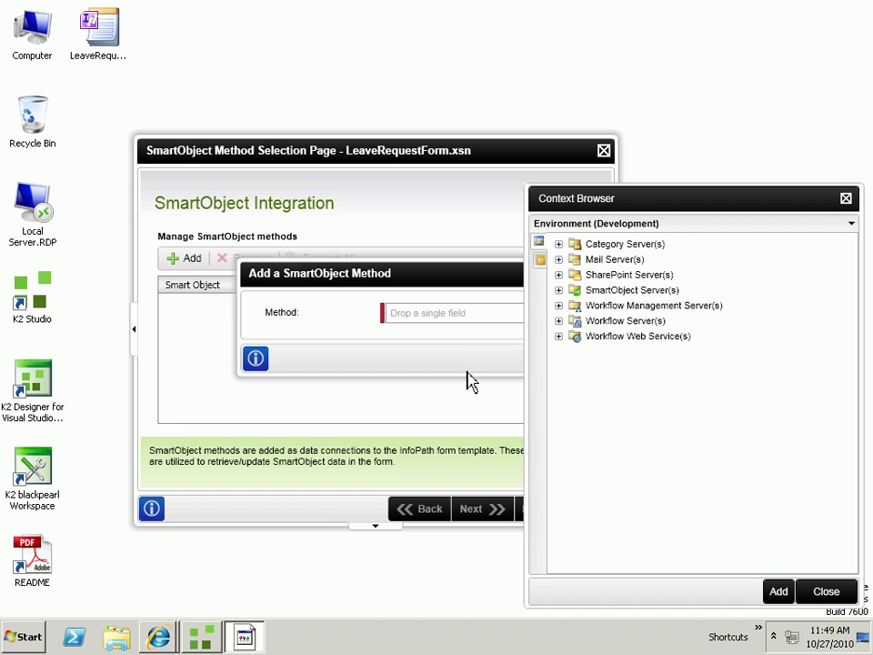
{"action": "left_click", "coordinate": [558, 290]}
{"action": "left_click", "coordinate": [574, 320]}
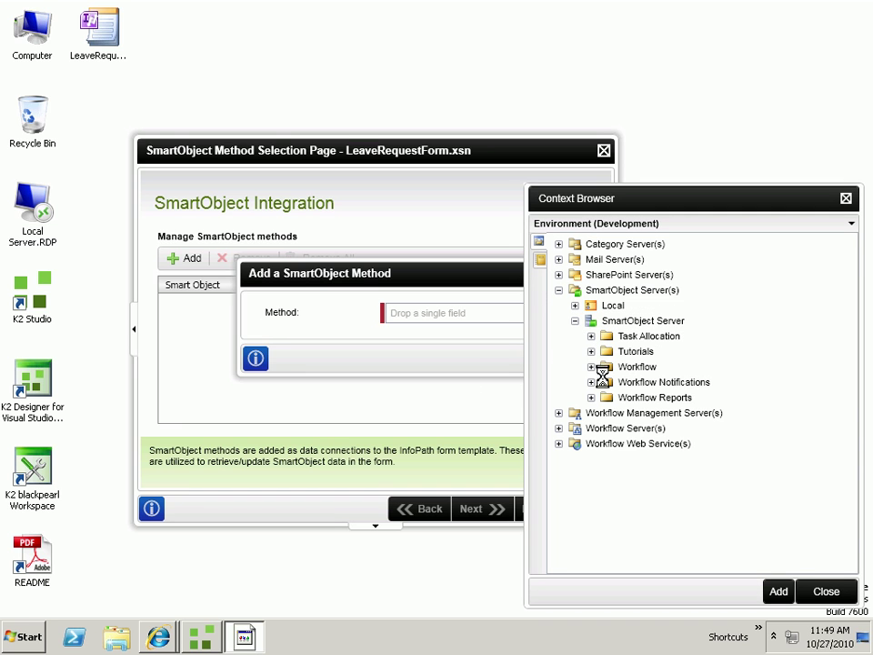
{"action": "left_click", "coordinate": [591, 351]}
{"action": "left_click", "coordinate": [608, 367]}
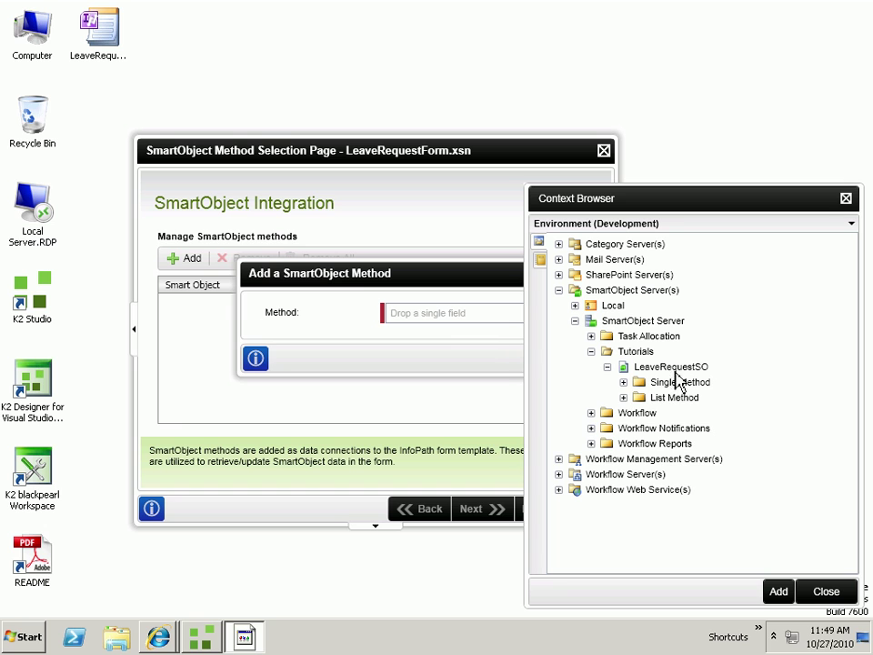
{"action": "left_click", "coordinate": [624, 382]}
{"action": "left_click", "coordinate": [668, 397]}
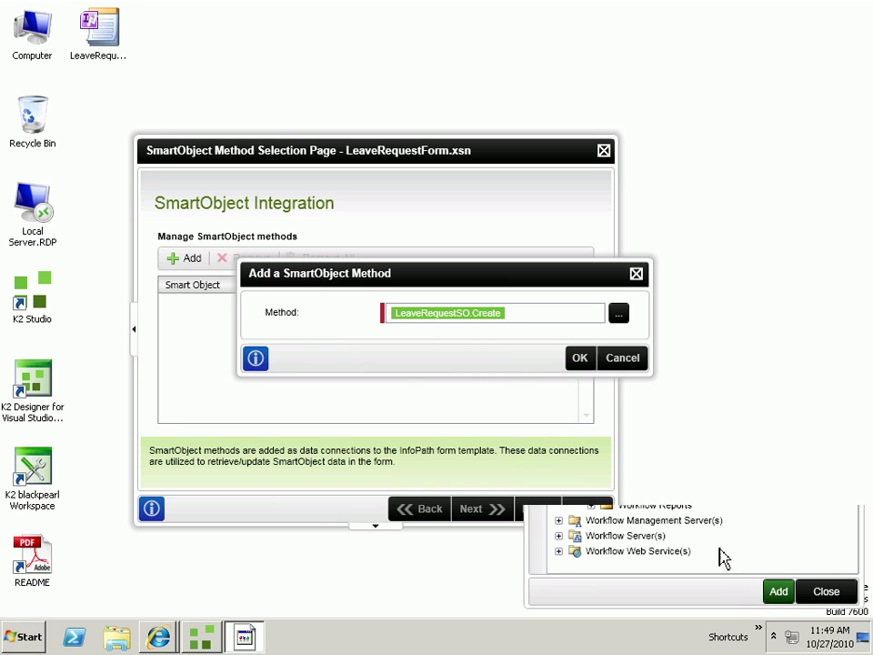
{"action": "left_click", "coordinate": [579, 357]}
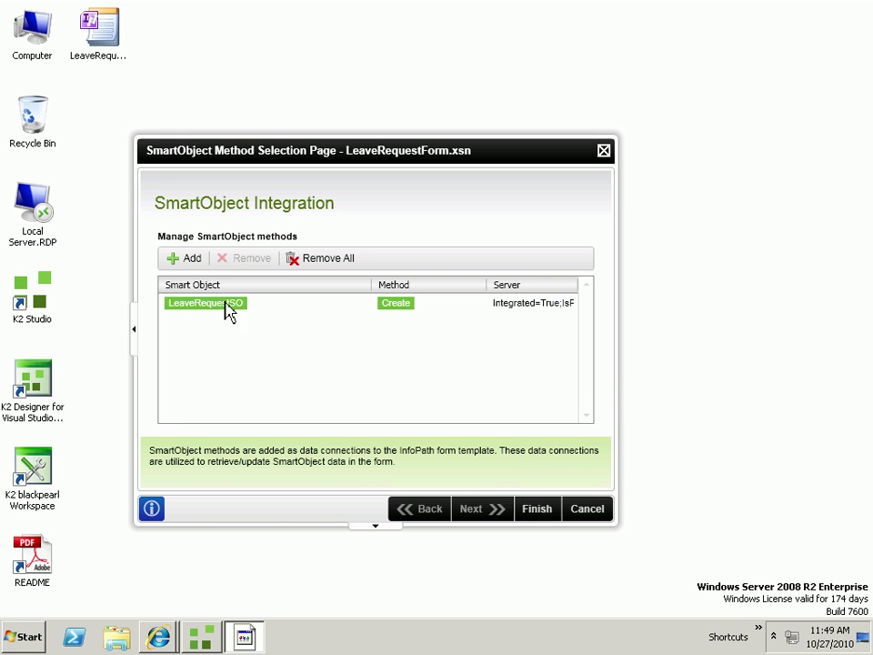
Step: Add the LeaveRequestSO Load method too and finish the integration
{"action": "left_click", "coordinate": [187, 262]}
{"action": "left_click", "coordinate": [625, 315]}
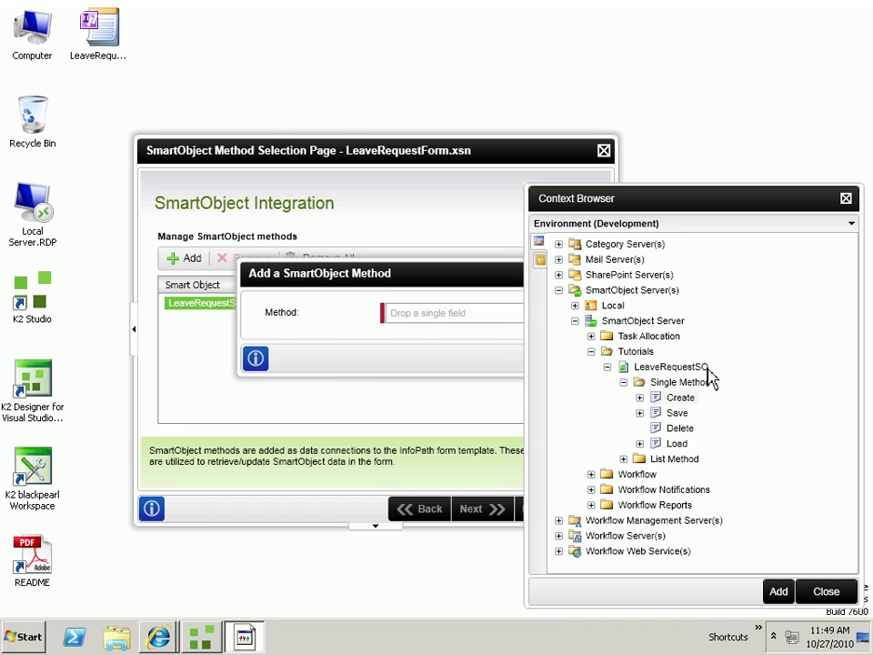
{"action": "left_click", "coordinate": [677, 443]}
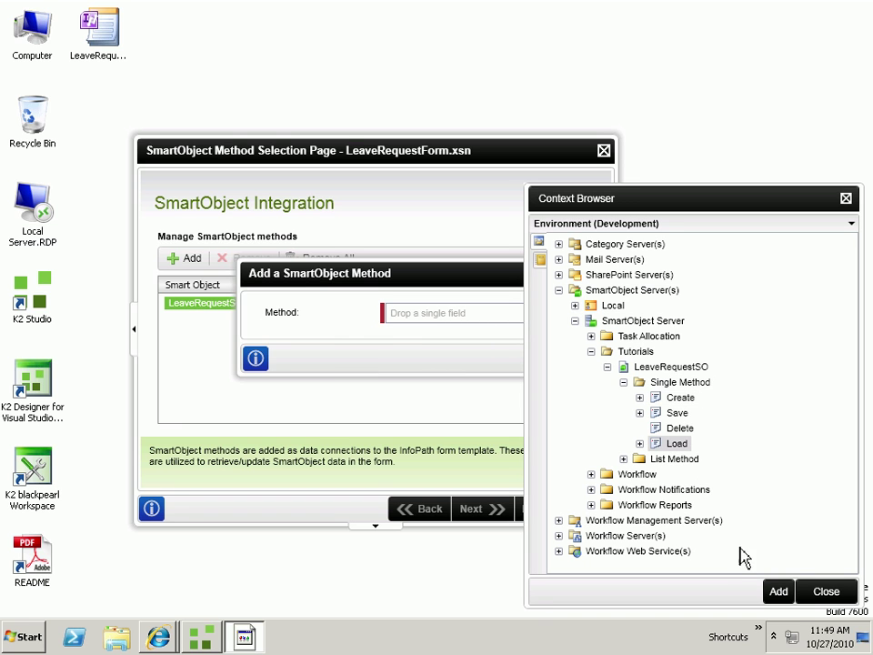
{"action": "left_click", "coordinate": [780, 595]}
{"action": "left_click", "coordinate": [578, 357]}
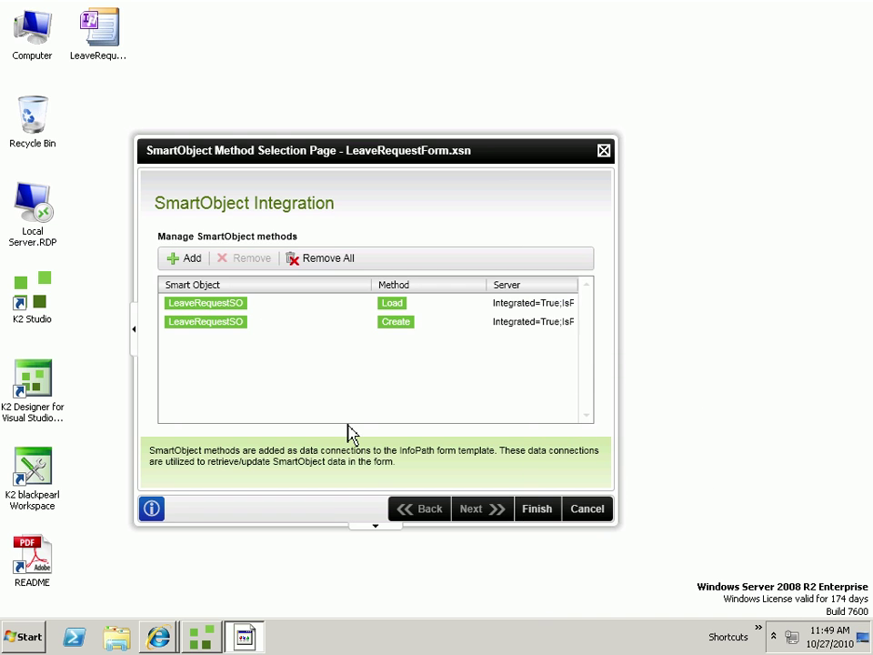
{"action": "left_click", "coordinate": [537, 510]}
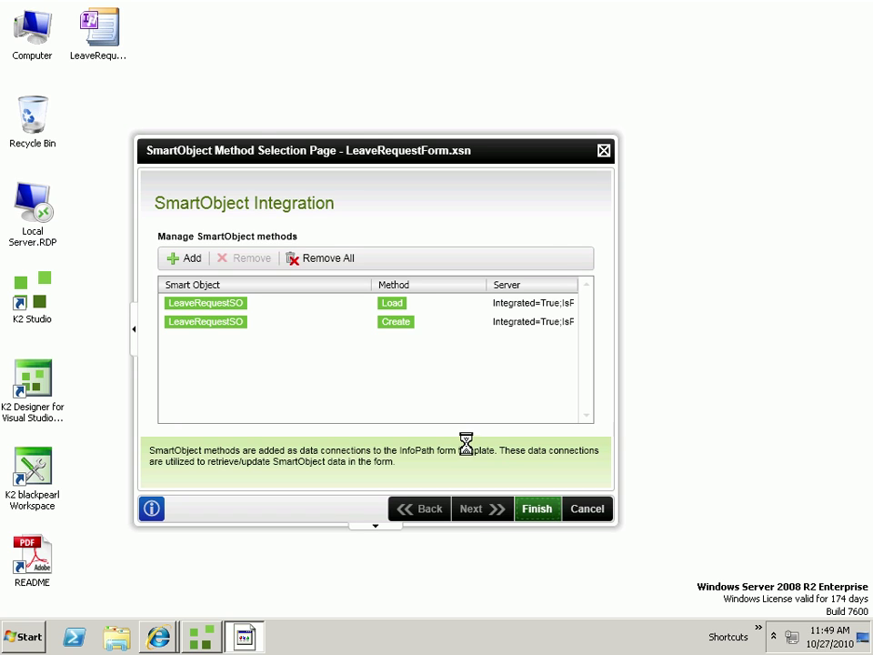
Step: Acknowledge the integration message and open LeaveRequestForm.xsn for design in InfoPath
{"action": "left_click", "coordinate": [537, 359]}
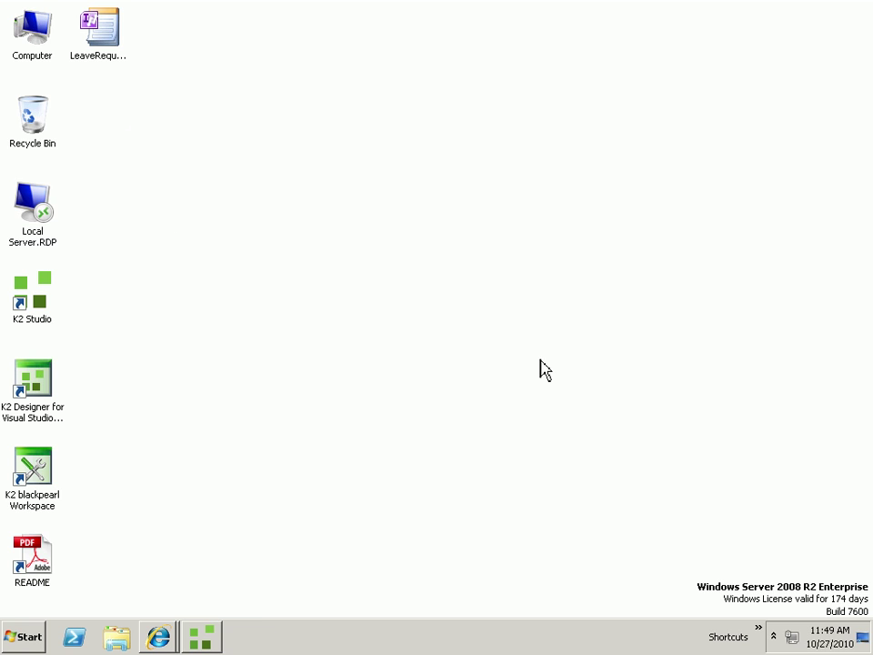
{"action": "left_click", "coordinate": [106, 35]}
{"action": "right_click", "coordinate": [108, 37]}
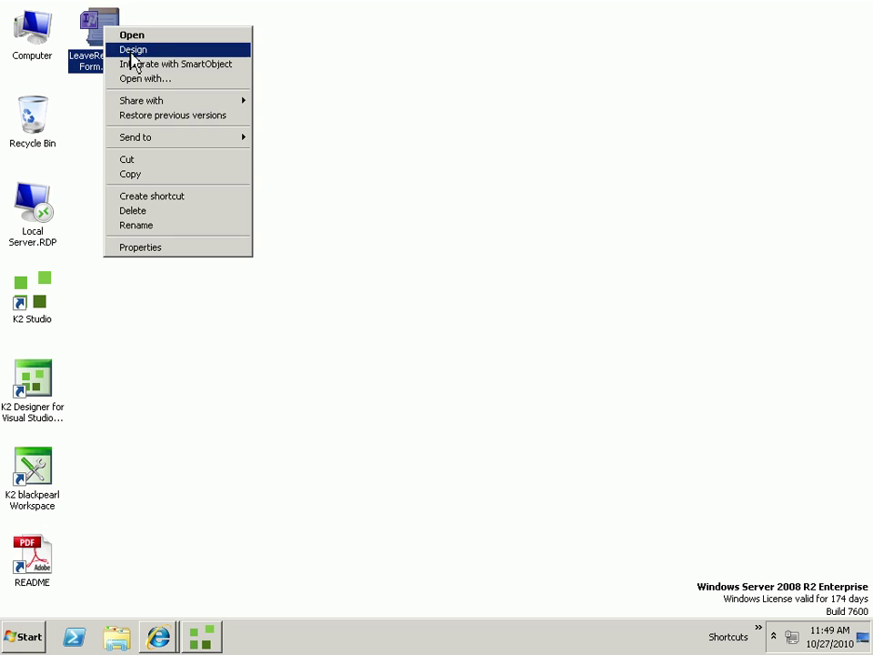
{"action": "left_click", "coordinate": [136, 50]}
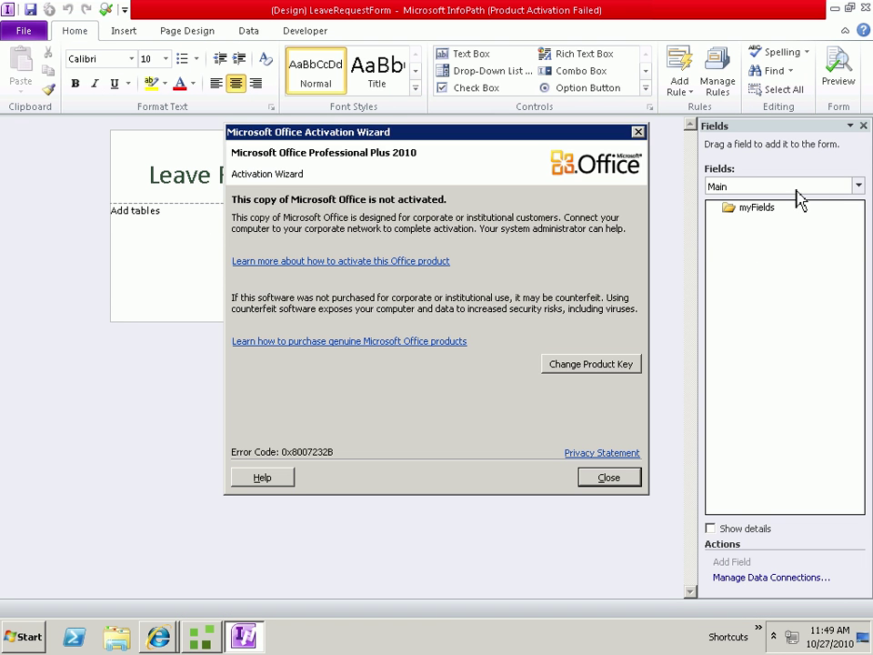
Step: Dismiss the Office activation warning and keep Main as the field data source
{"action": "left_click", "coordinate": [626, 475]}
{"action": "left_click", "coordinate": [796, 188]}
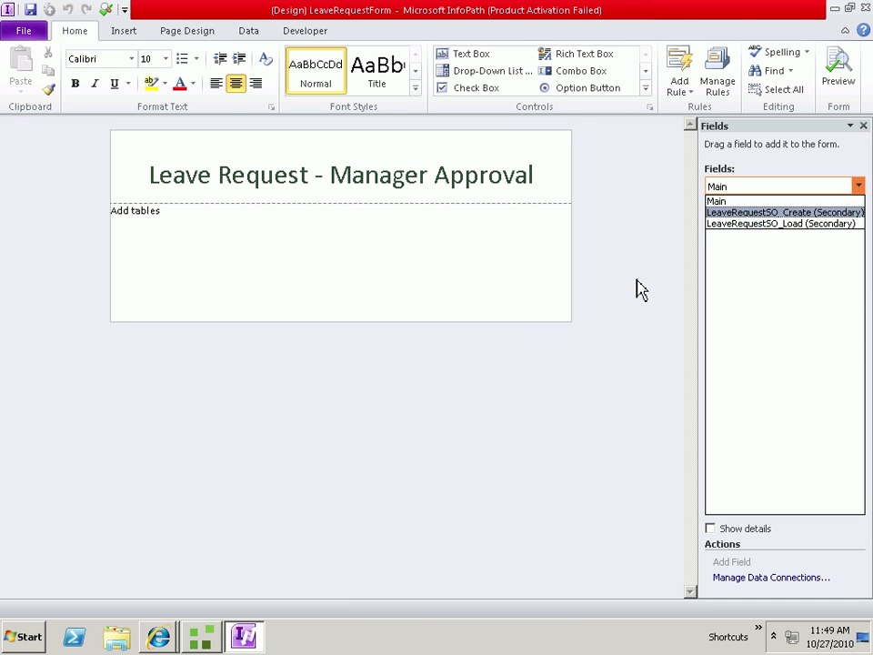
{"action": "left_click", "coordinate": [553, 382]}
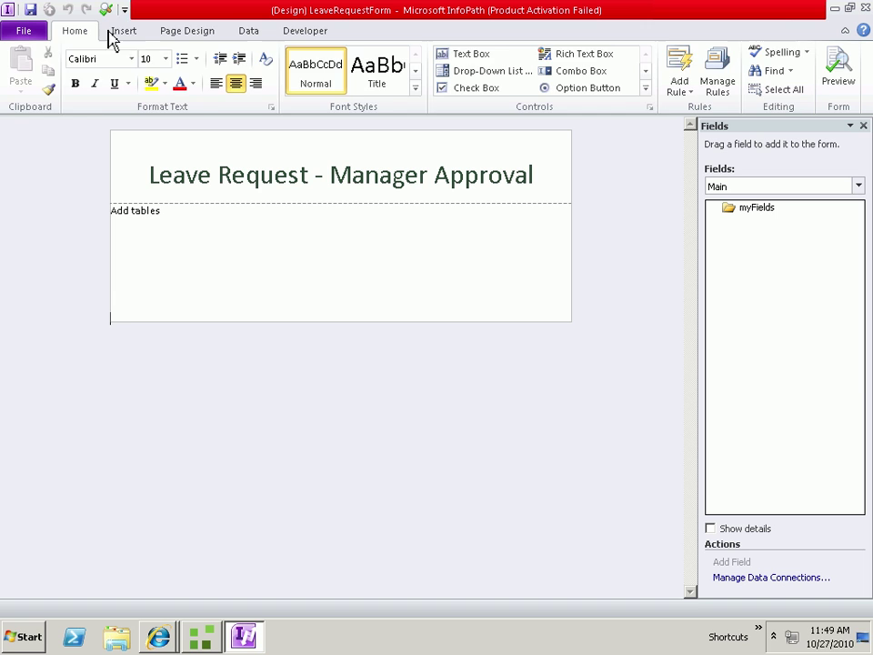
Step: Switch the form to the Submit view
{"action": "left_click", "coordinate": [188, 33]}
{"action": "left_click", "coordinate": [84, 71]}
{"action": "left_click", "coordinate": [73, 91]}
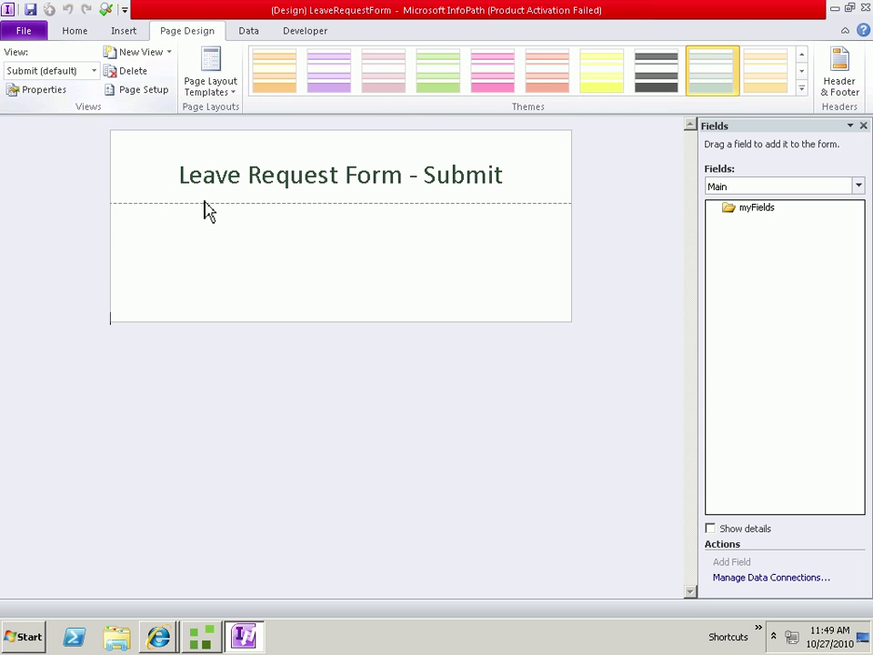
{"action": "left_click", "coordinate": [355, 261]}
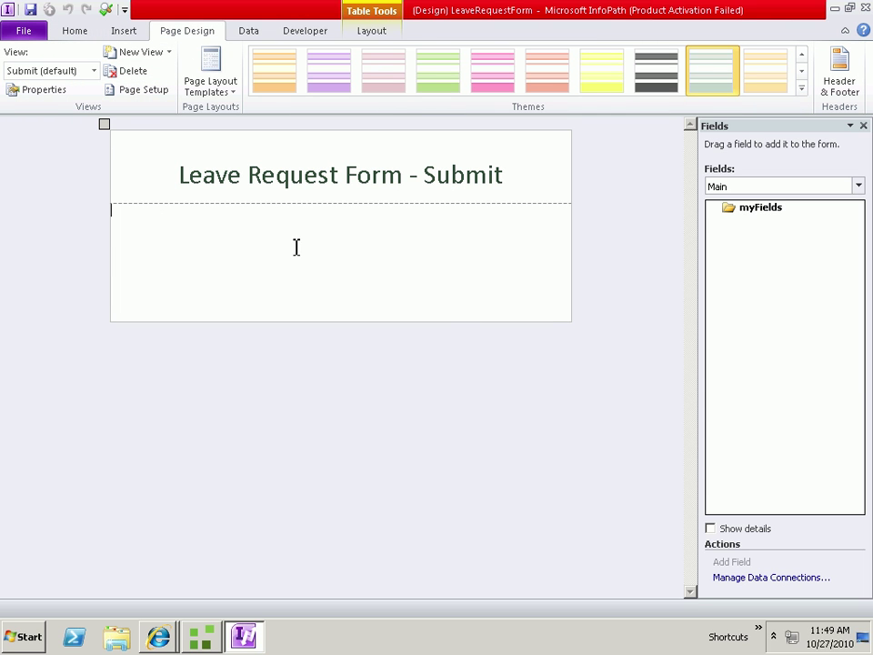
Step: Show LeaveRequestSO_Create fields and expand queryFields down to InputProperties
{"action": "left_click", "coordinate": [858, 186]}
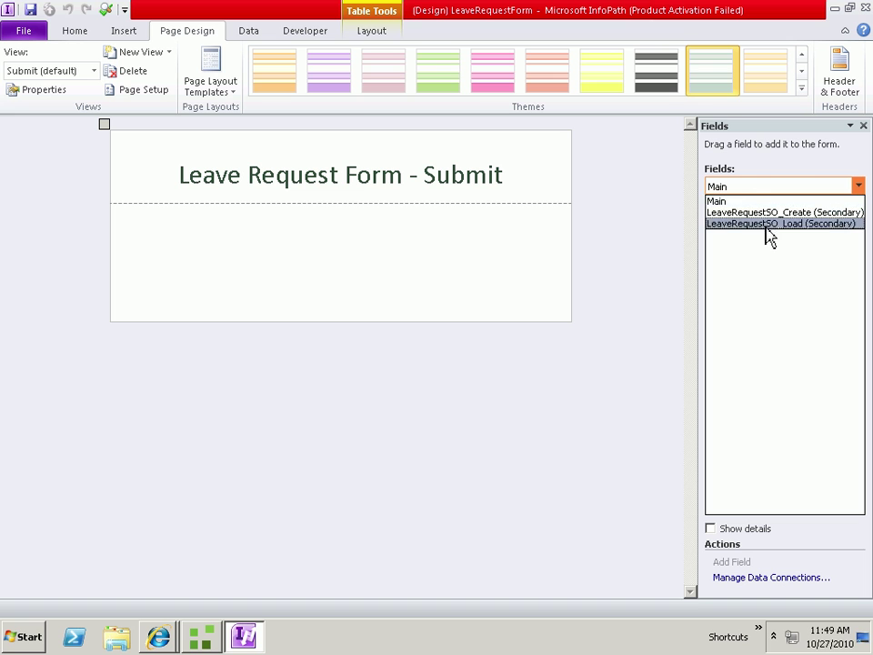
{"action": "left_click", "coordinate": [767, 224]}
{"action": "left_click", "coordinate": [818, 187]}
{"action": "left_click", "coordinate": [779, 210]}
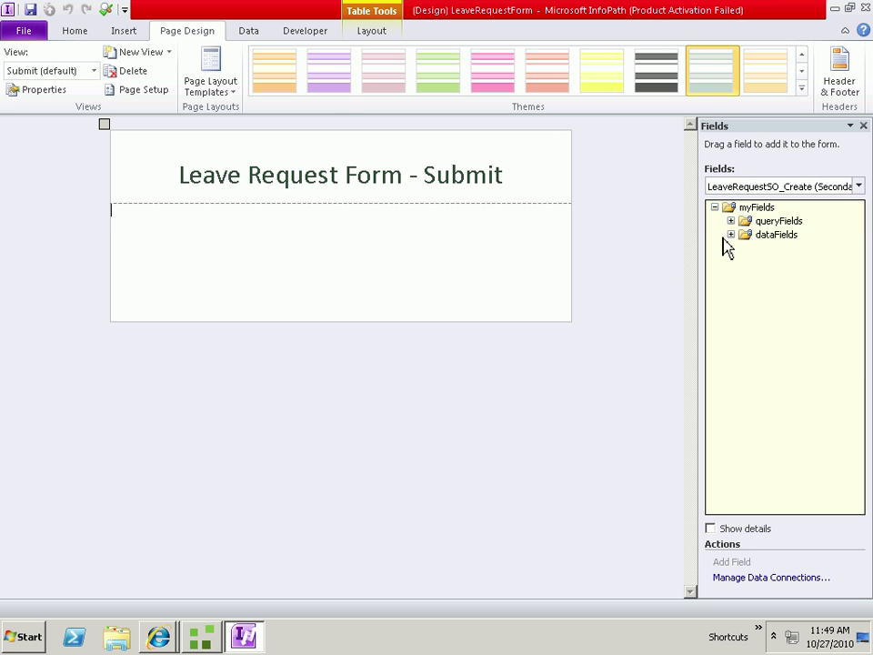
{"action": "left_click", "coordinate": [731, 221]}
{"action": "left_click", "coordinate": [747, 234]}
{"action": "left_click", "coordinate": [763, 248]}
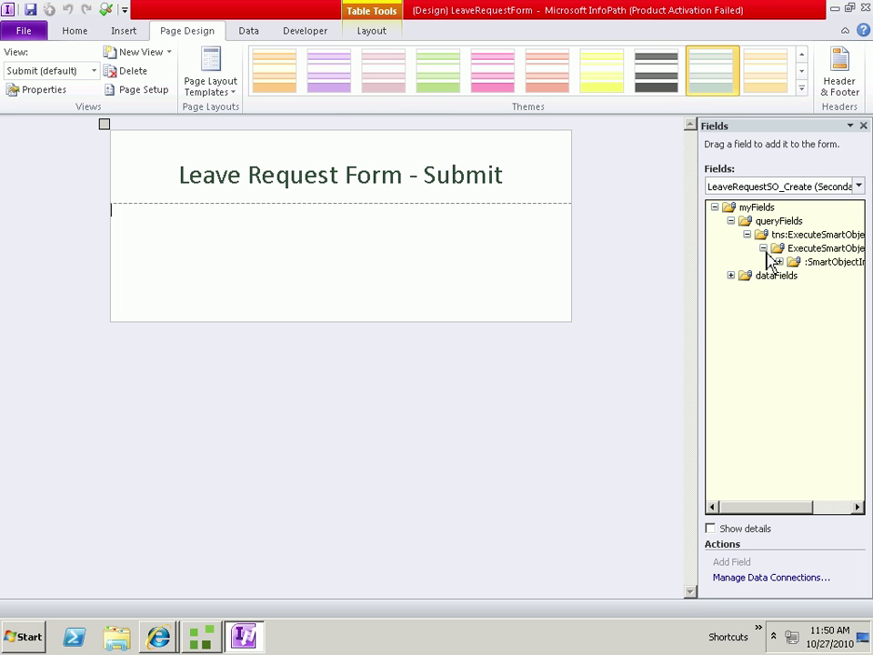
{"action": "left_click", "coordinate": [780, 262]}
{"action": "left_click", "coordinate": [796, 290]}
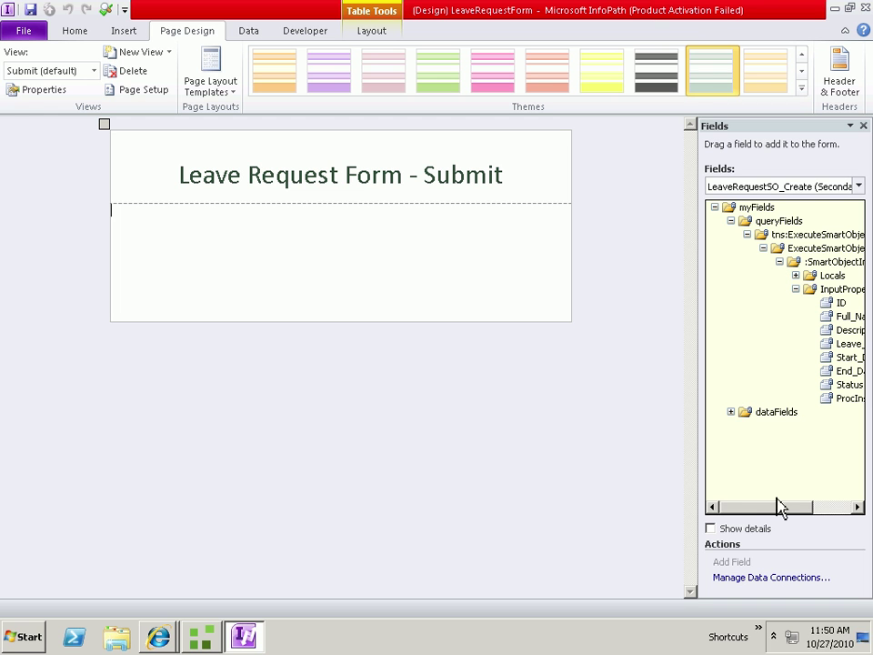
{"action": "left_click_drag", "start_coordinate": [787, 509], "coordinate": [831, 510]}
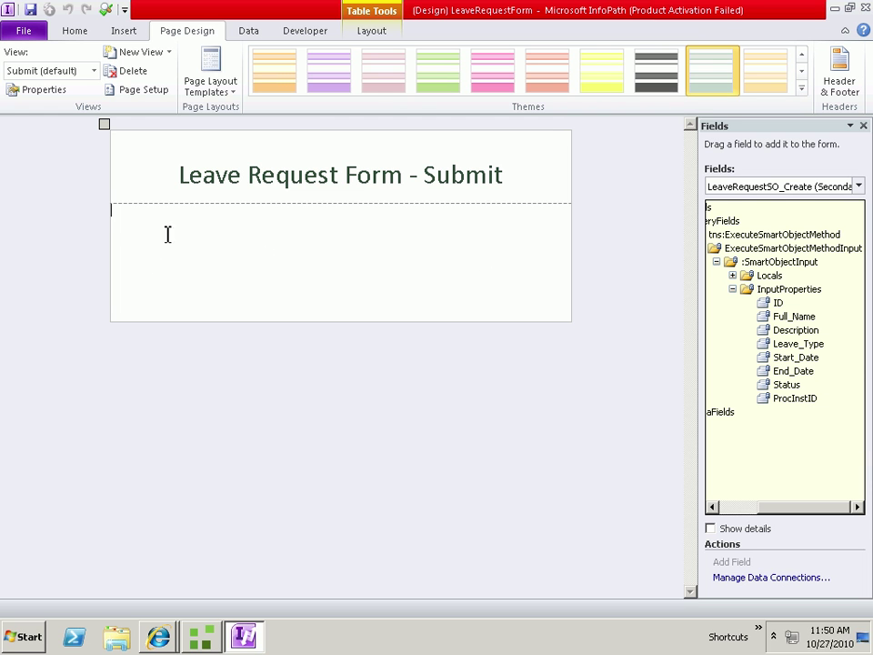
Step: Insert a 4x3 custom table and drag Full_Name, Description and Leave_Type into its cells
{"action": "left_click", "coordinate": [132, 31]}
{"action": "left_click", "coordinate": [558, 77]}
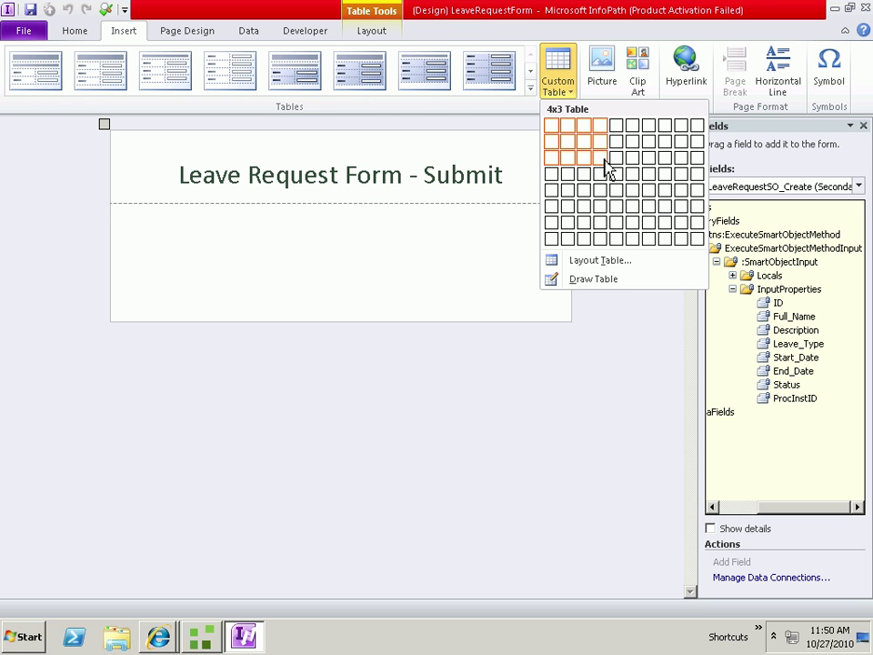
{"action": "left_click", "coordinate": [606, 167]}
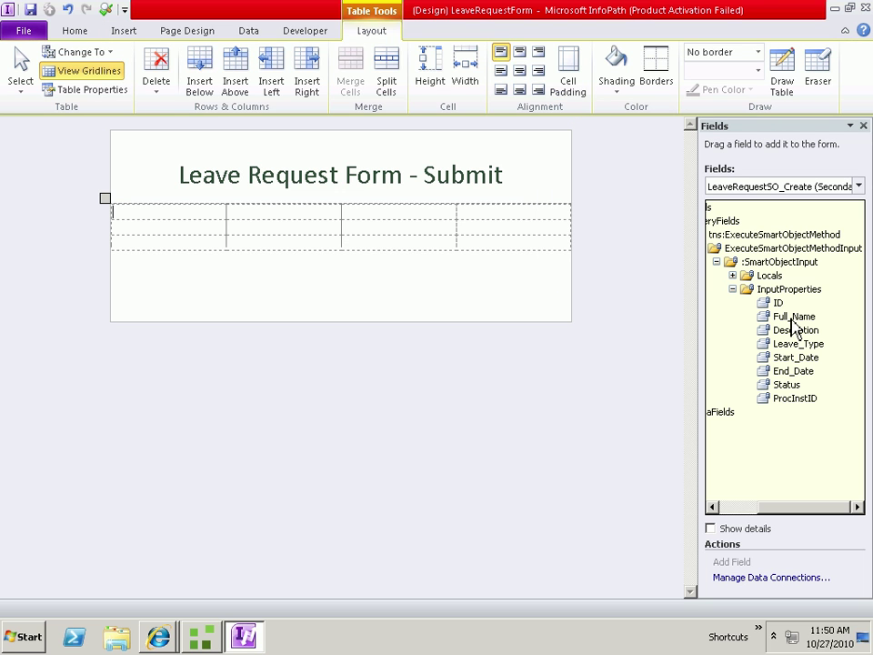
{"action": "left_click_drag", "start_coordinate": [795, 317], "coordinate": [228, 228]}
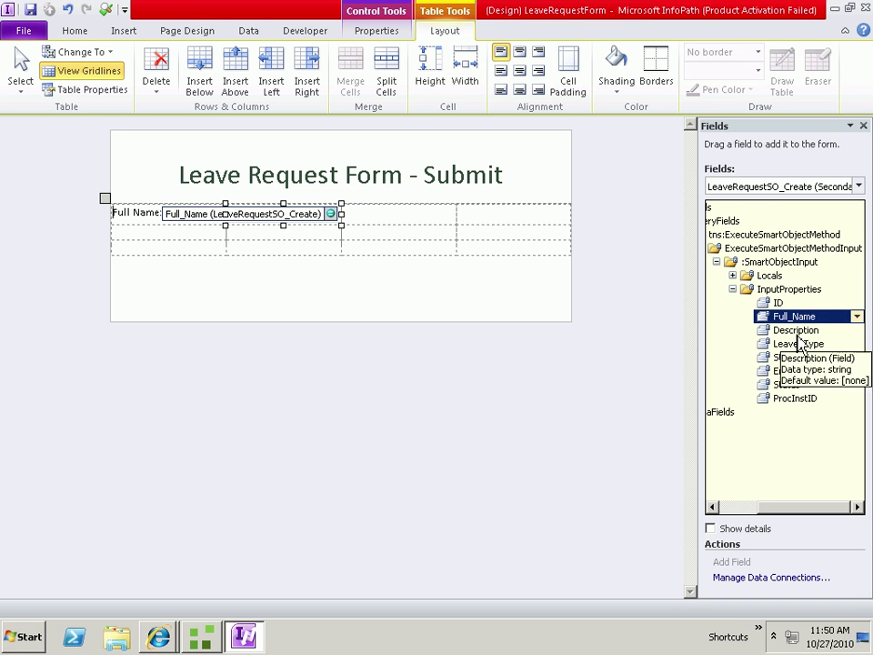
{"action": "left_click_drag", "start_coordinate": [782, 332], "coordinate": [230, 248]}
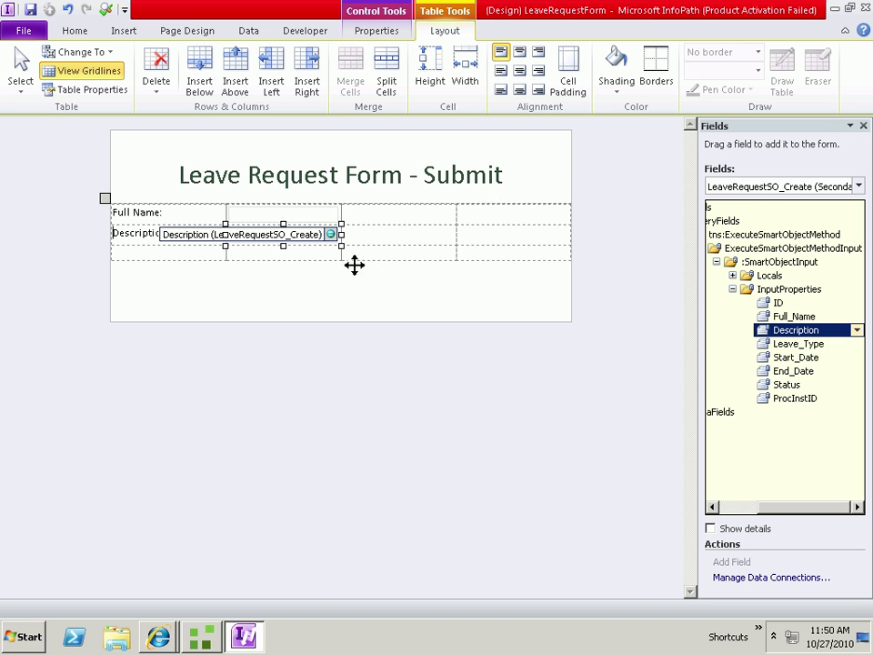
{"action": "left_click_drag", "start_coordinate": [805, 344], "coordinate": [472, 250]}
Step: Add Start_Date and End_Date date pickers to row three and delete the extra field boxes
{"action": "left_click_drag", "start_coordinate": [792, 358], "coordinate": [256, 264]}
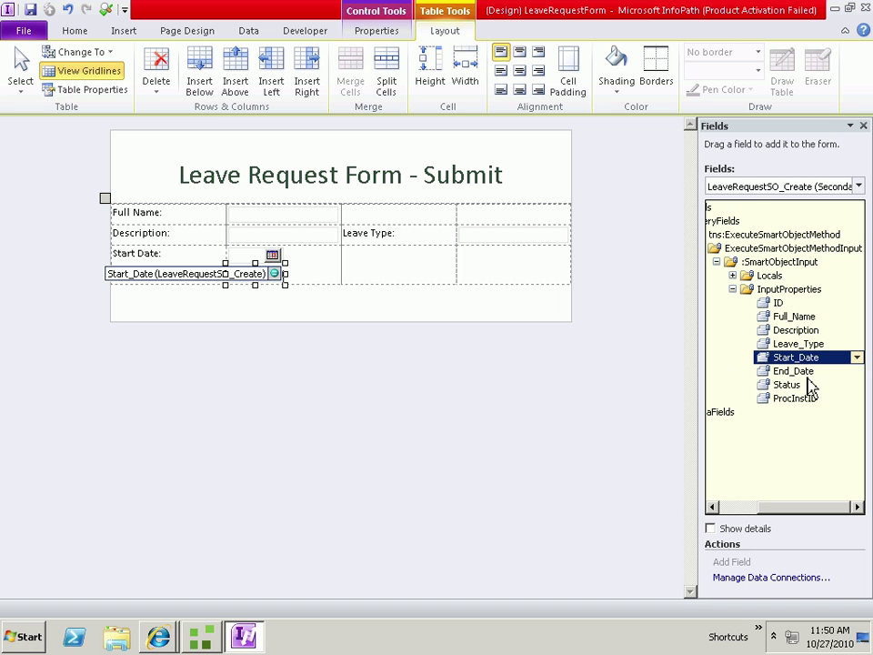
{"action": "left_click_drag", "start_coordinate": [793, 371], "coordinate": [468, 277]}
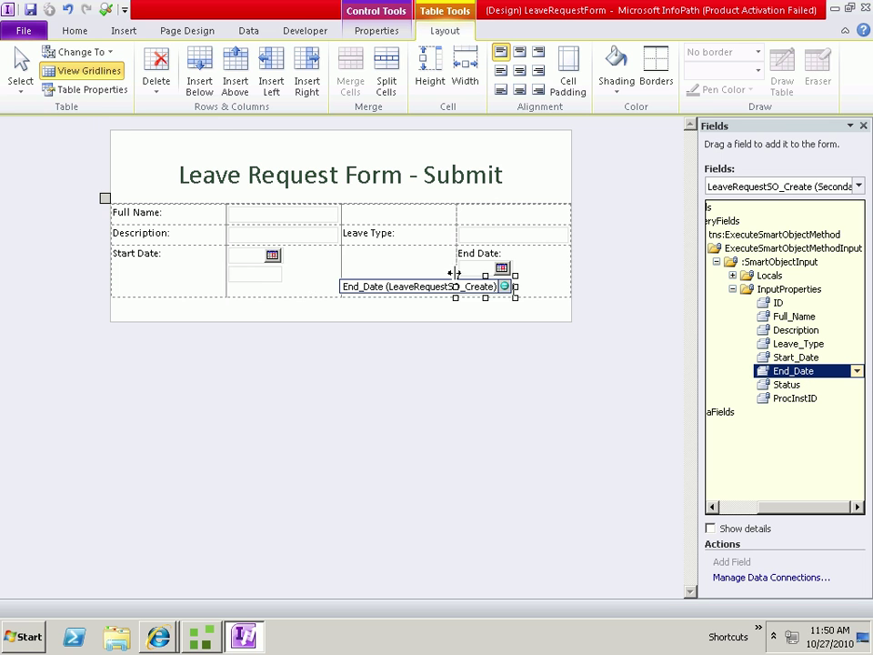
{"action": "left_click", "coordinate": [254, 284]}
{"action": "key", "text": "Delete"}
{"action": "left_click", "coordinate": [496, 289]}
{"action": "key", "text": "Delete"}
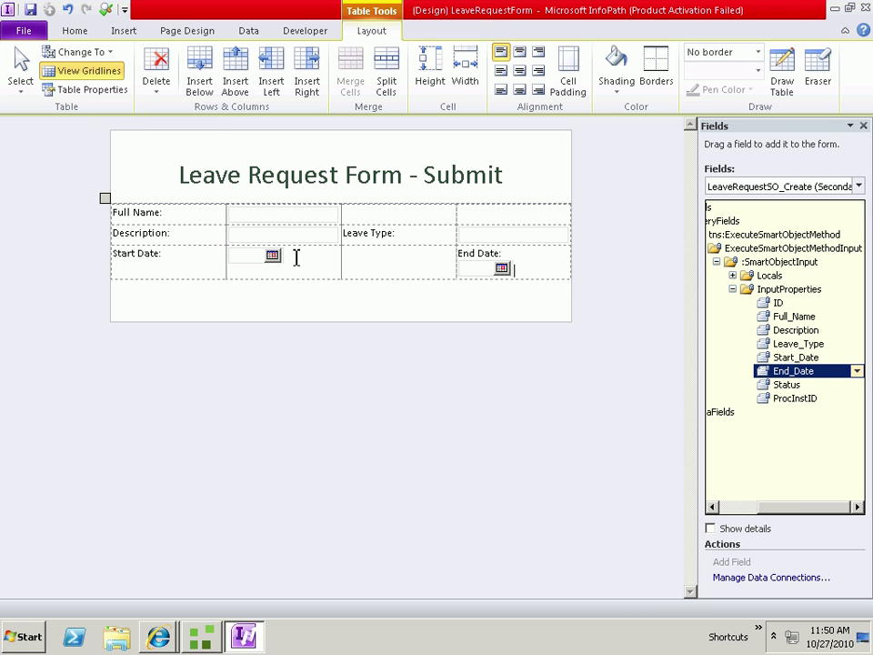
{"action": "left_click", "coordinate": [288, 262]}
{"action": "left_click", "coordinate": [373, 393]}
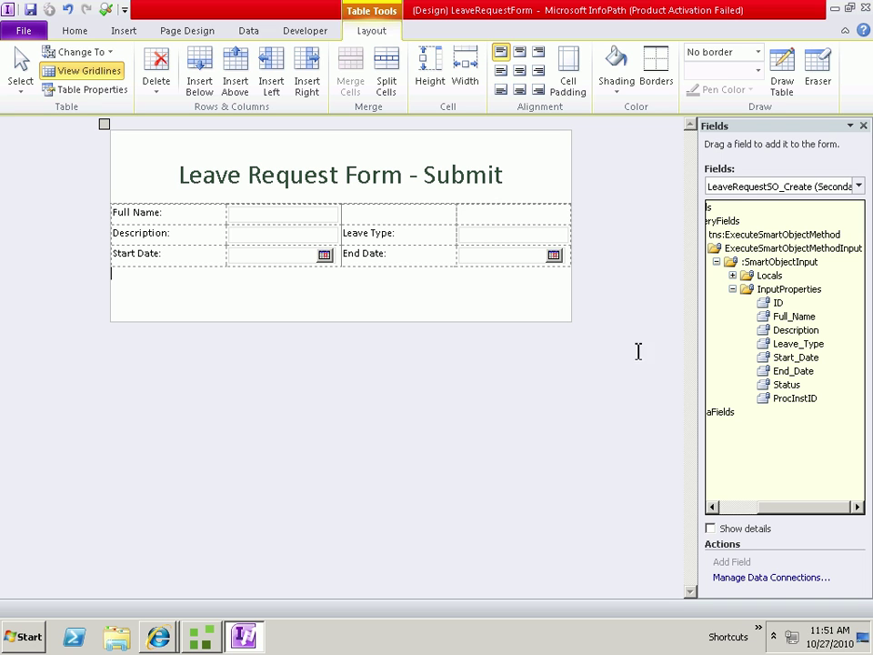
Step: Switch the form to the ManagerApproval view from Page Design
{"action": "left_click", "coordinate": [124, 35]}
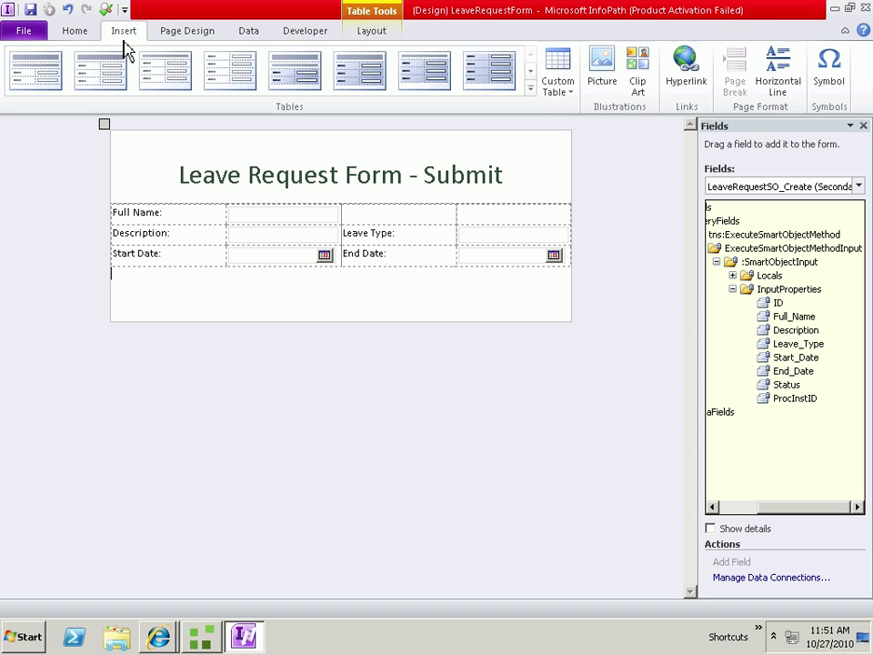
{"action": "left_click", "coordinate": [182, 31]}
{"action": "left_click", "coordinate": [59, 71]}
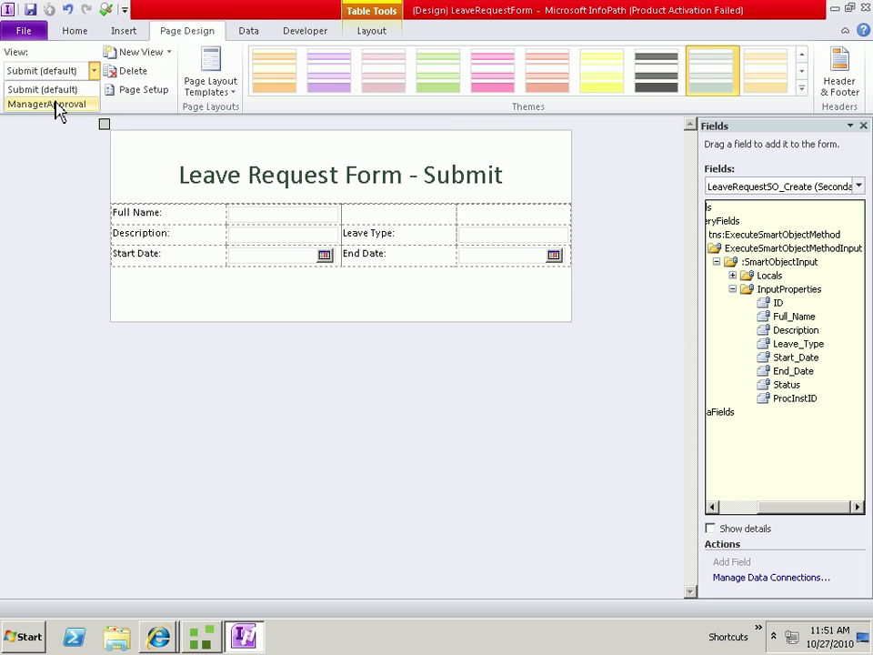
{"action": "left_click", "coordinate": [50, 104]}
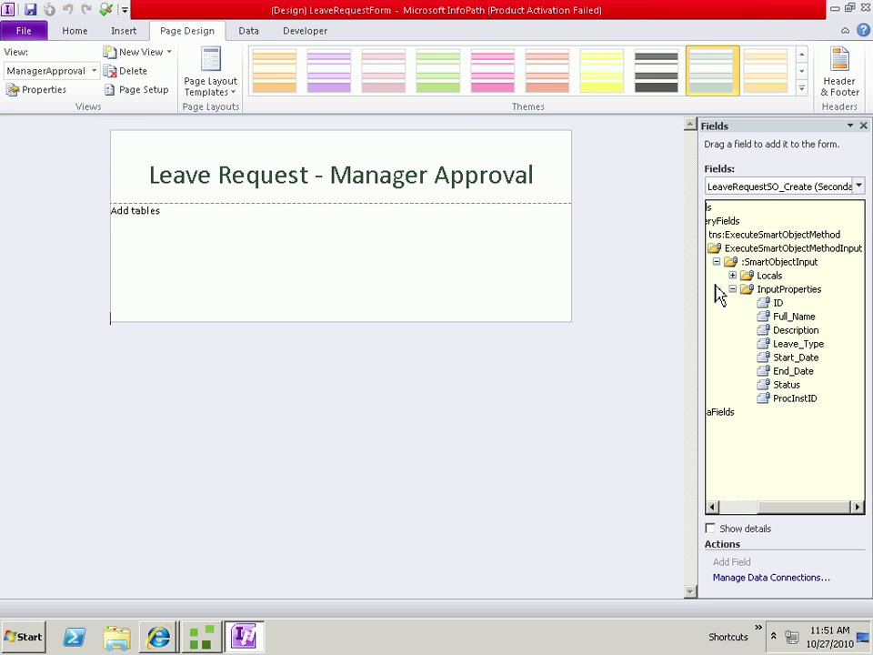
Step: Choose the LeaveRequestSO_Load data source and expand dataFields down to the return properties
{"action": "left_click", "coordinate": [858, 186]}
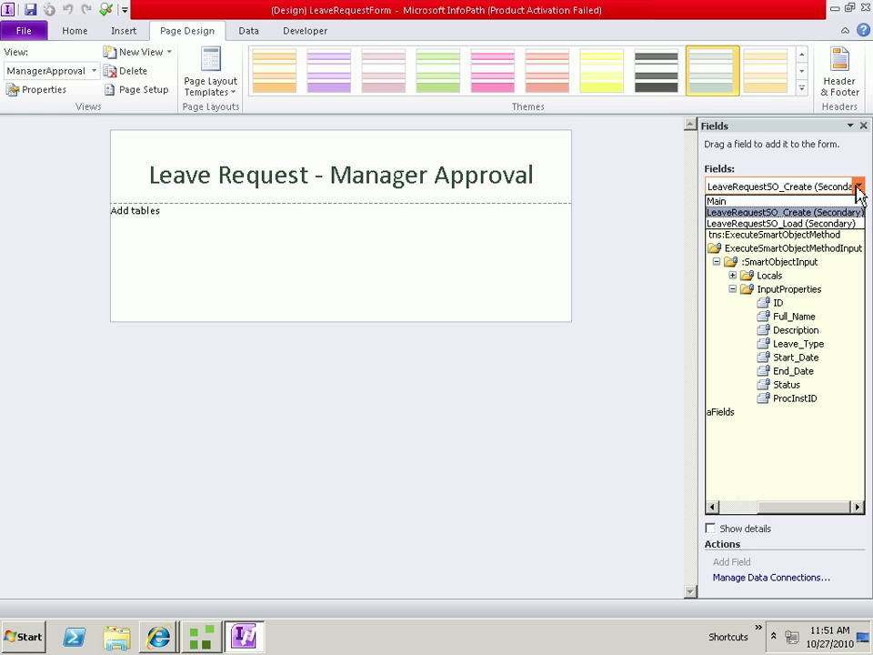
{"action": "left_click", "coordinate": [743, 224]}
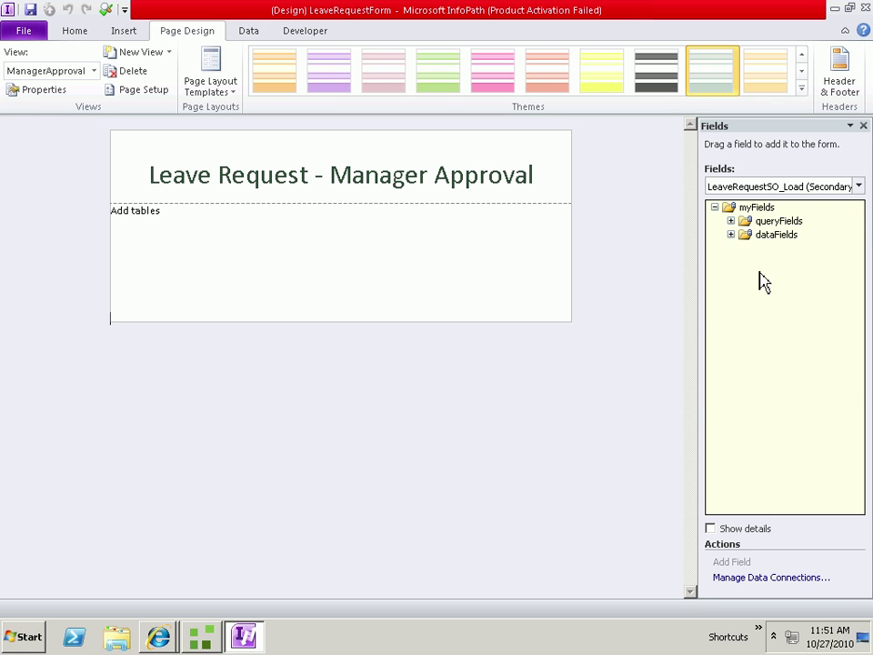
{"action": "left_click", "coordinate": [731, 222]}
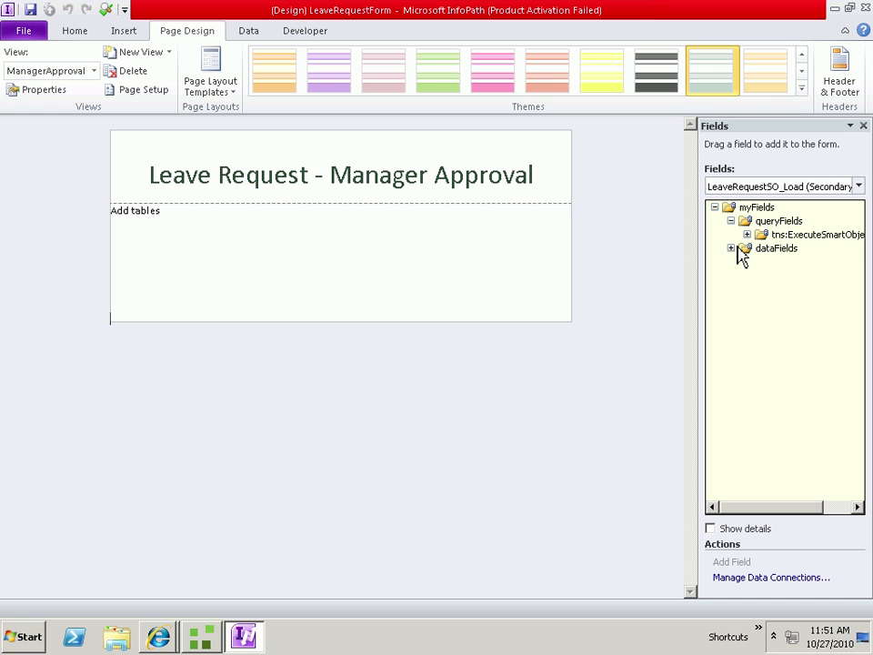
{"action": "left_click", "coordinate": [732, 249]}
{"action": "left_click", "coordinate": [746, 262]}
{"action": "left_click", "coordinate": [763, 276]}
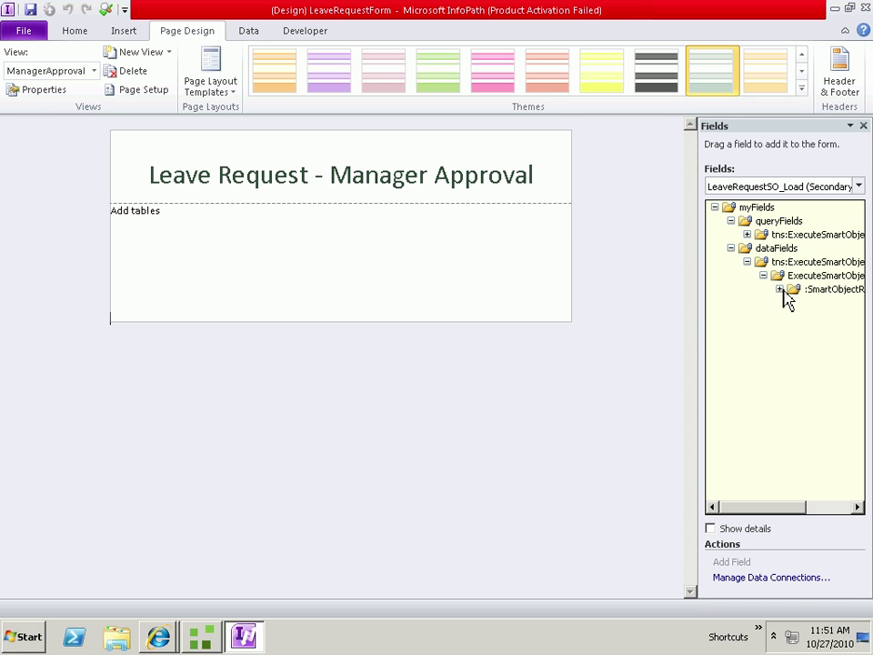
{"action": "left_click", "coordinate": [780, 290]}
{"action": "left_click", "coordinate": [796, 302]}
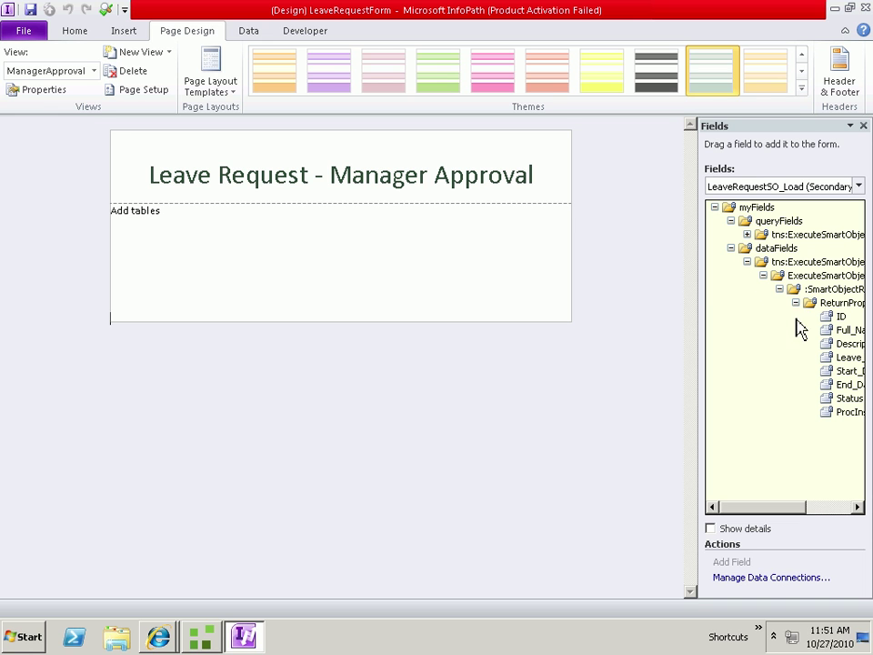
Step: Expand queryFields down to the input properties and select the ID field
{"action": "left_click", "coordinate": [769, 224]}
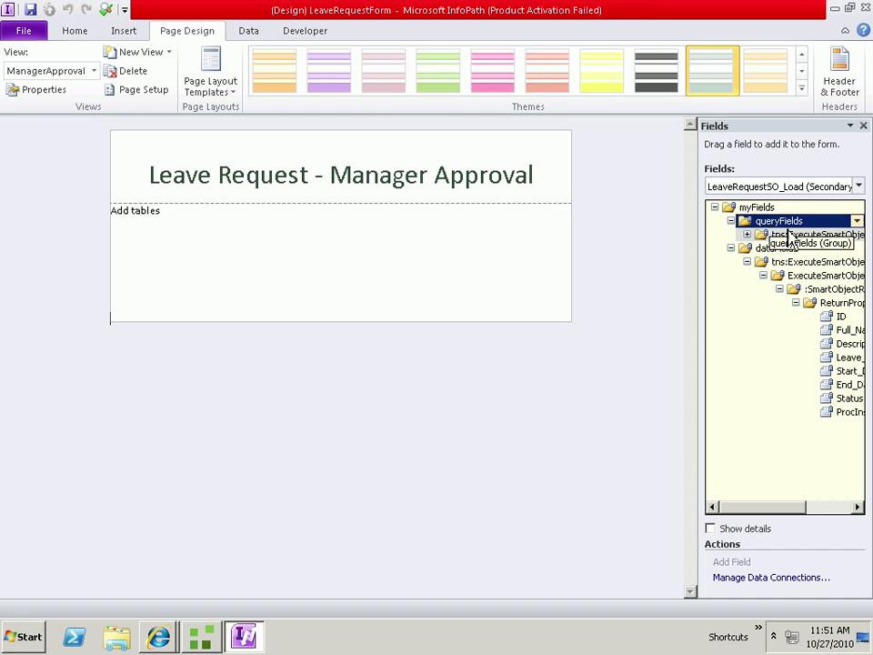
{"action": "left_click", "coordinate": [765, 251]}
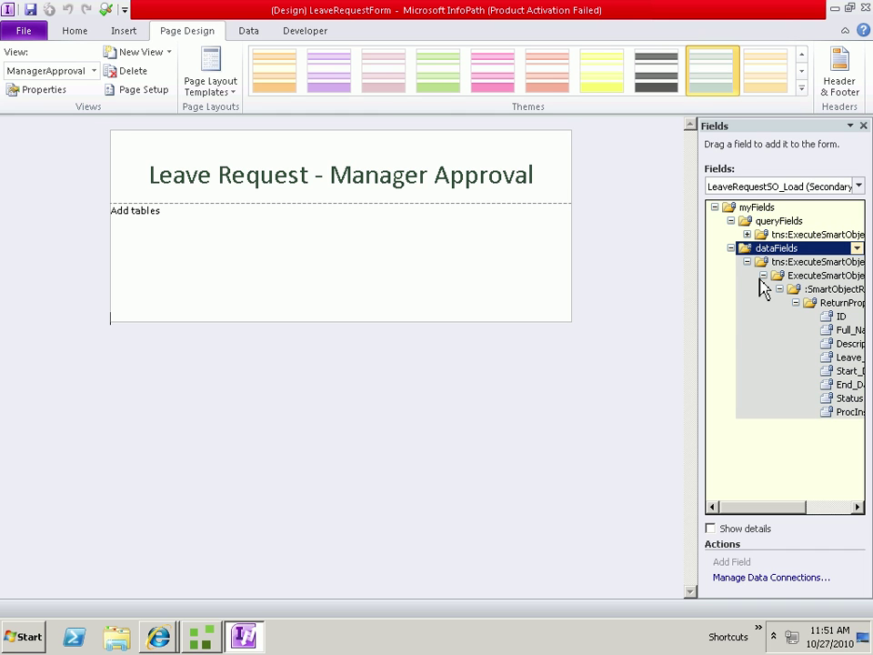
{"action": "left_click", "coordinate": [747, 235]}
{"action": "left_click", "coordinate": [763, 248]}
{"action": "left_click", "coordinate": [779, 262]}
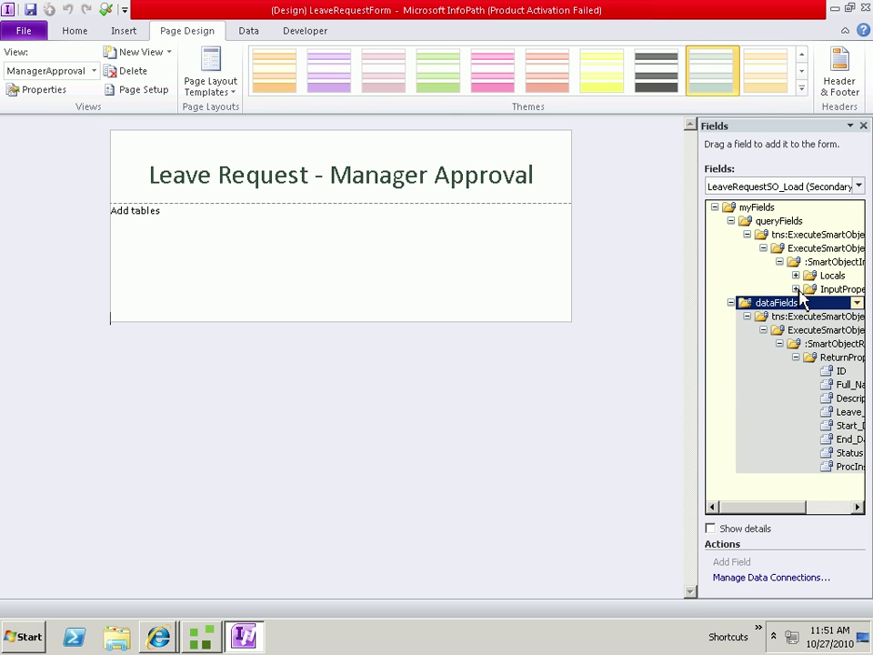
{"action": "left_click", "coordinate": [796, 289]}
{"action": "left_click", "coordinate": [842, 302]}
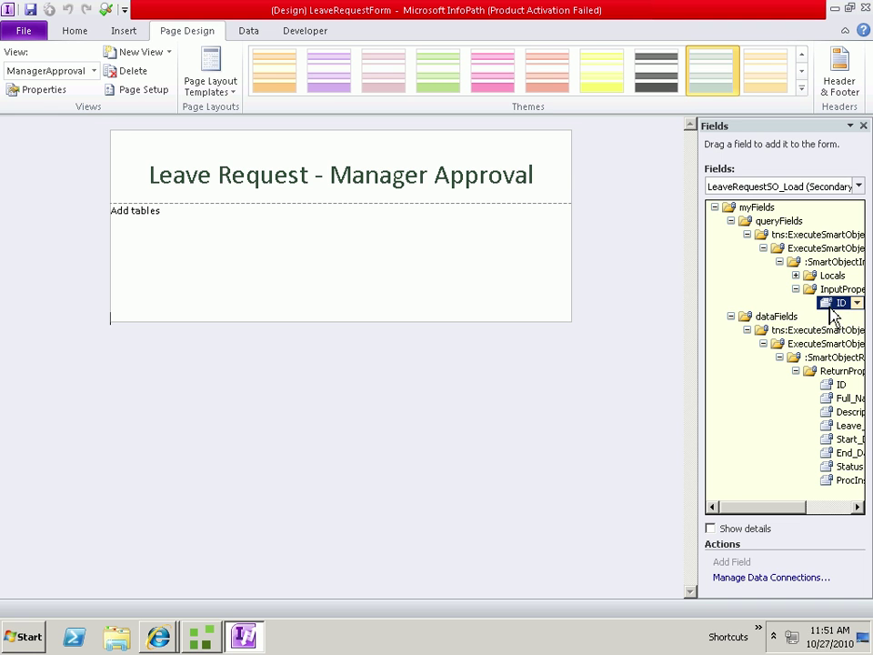
{"action": "left_click_drag", "start_coordinate": [783, 508], "coordinate": [814, 517]}
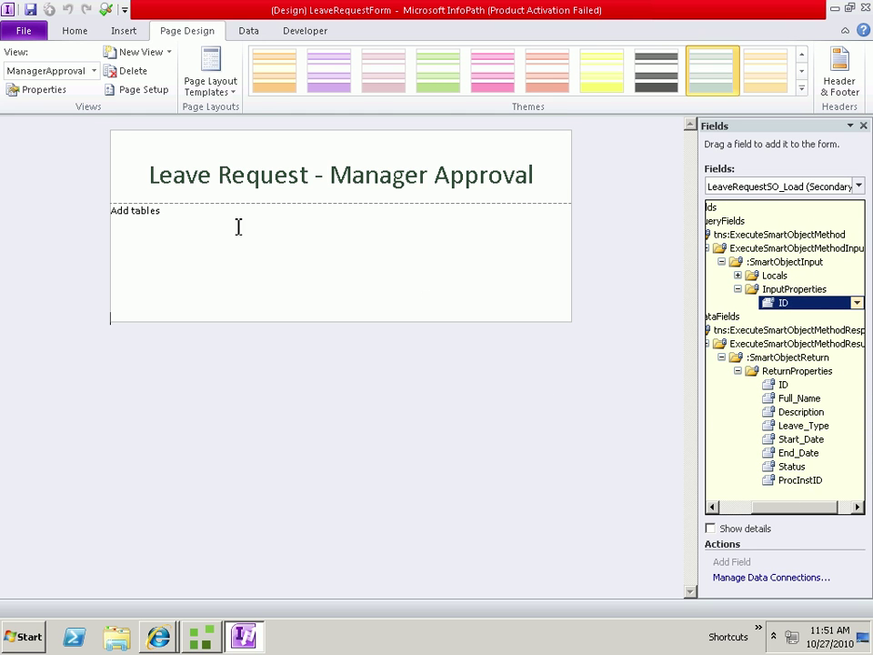
Step: Insert a layout table and place Full_Name, Description, Leave_Type, Start_Date and End_Date in its rows
{"action": "left_click", "coordinate": [127, 34]}
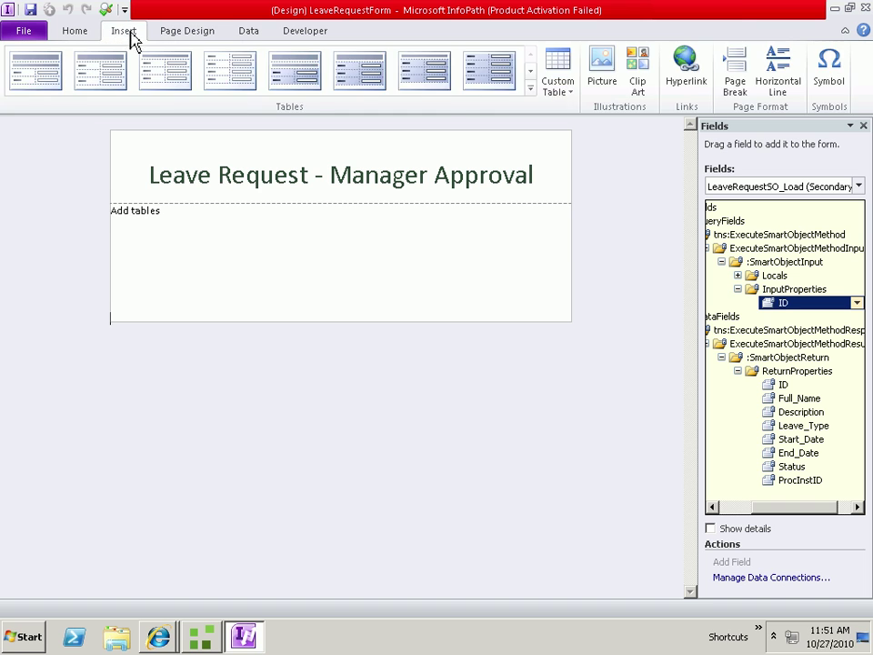
{"action": "left_click", "coordinate": [544, 82]}
{"action": "left_click_drag", "start_coordinate": [819, 401], "coordinate": [226, 211]}
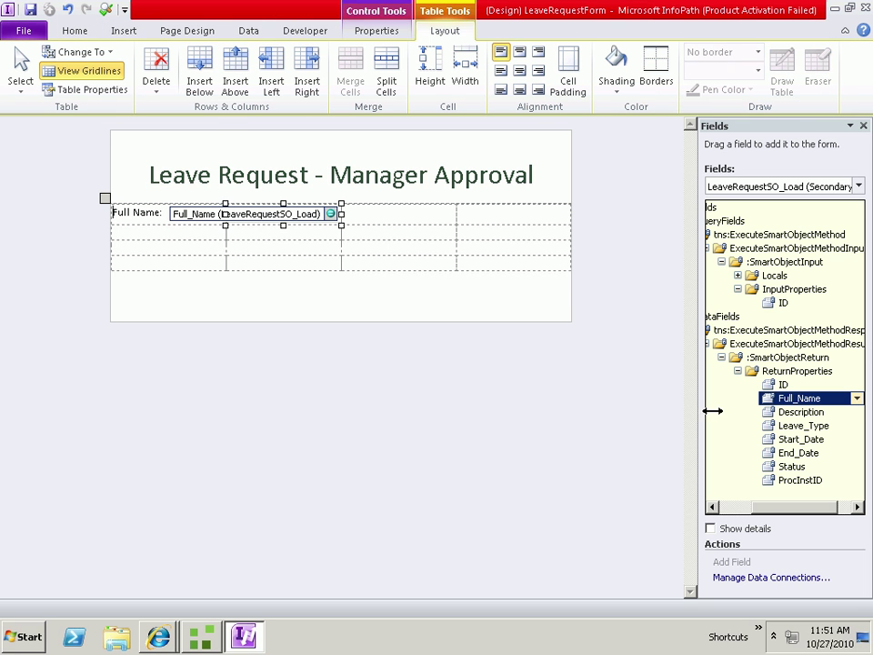
{"action": "left_click_drag", "start_coordinate": [789, 413], "coordinate": [247, 234]}
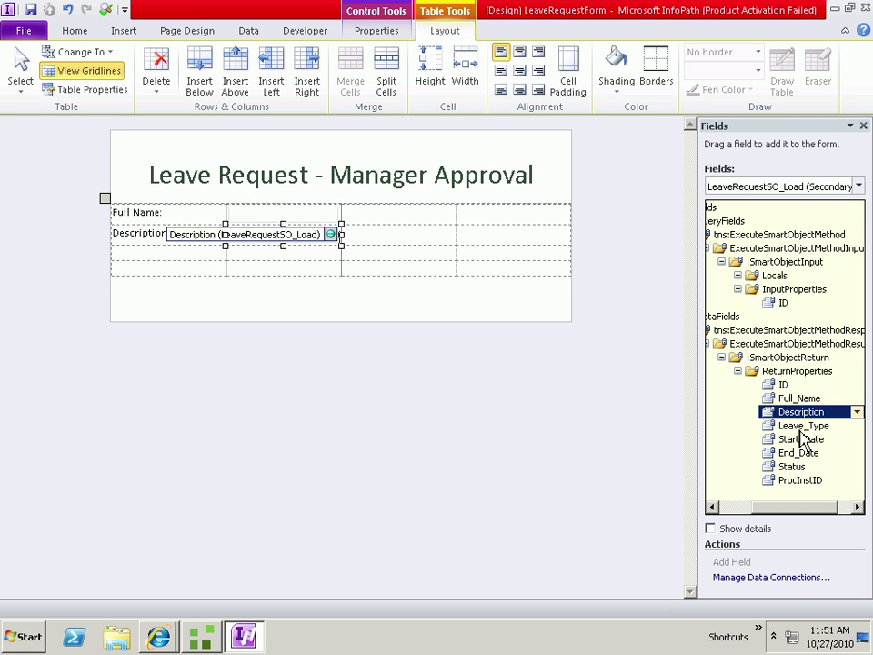
{"action": "left_click_drag", "start_coordinate": [807, 427], "coordinate": [491, 261]}
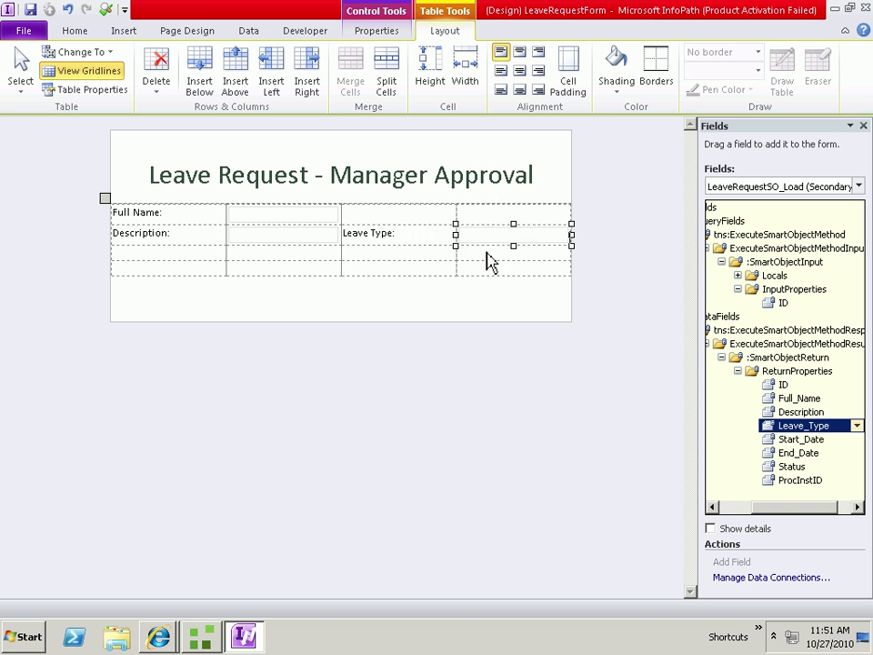
{"action": "left_click_drag", "start_coordinate": [801, 441], "coordinate": [250, 262]}
{"action": "left_click_drag", "start_coordinate": [799, 452], "coordinate": [391, 256]}
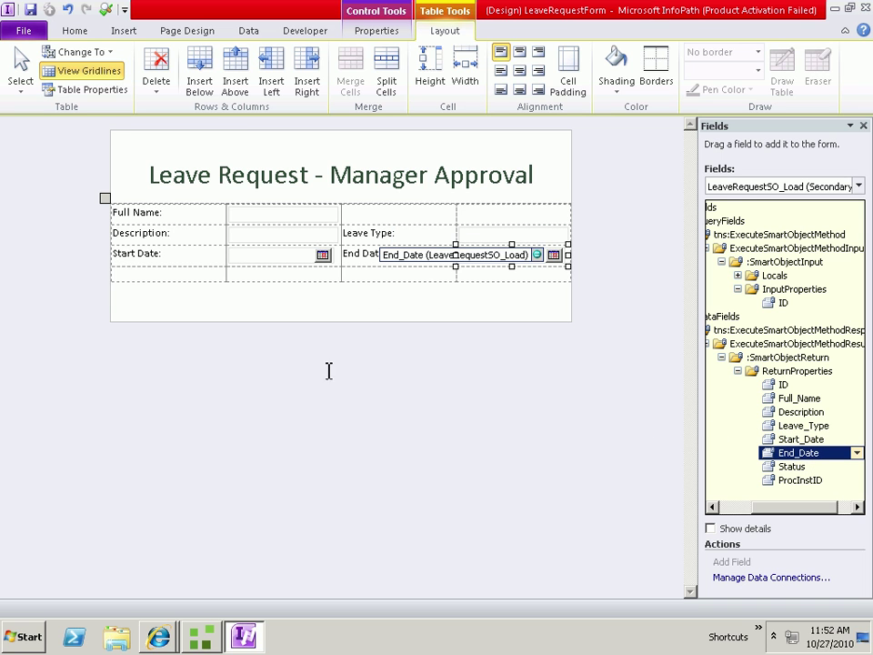
{"action": "left_click", "coordinate": [394, 374]}
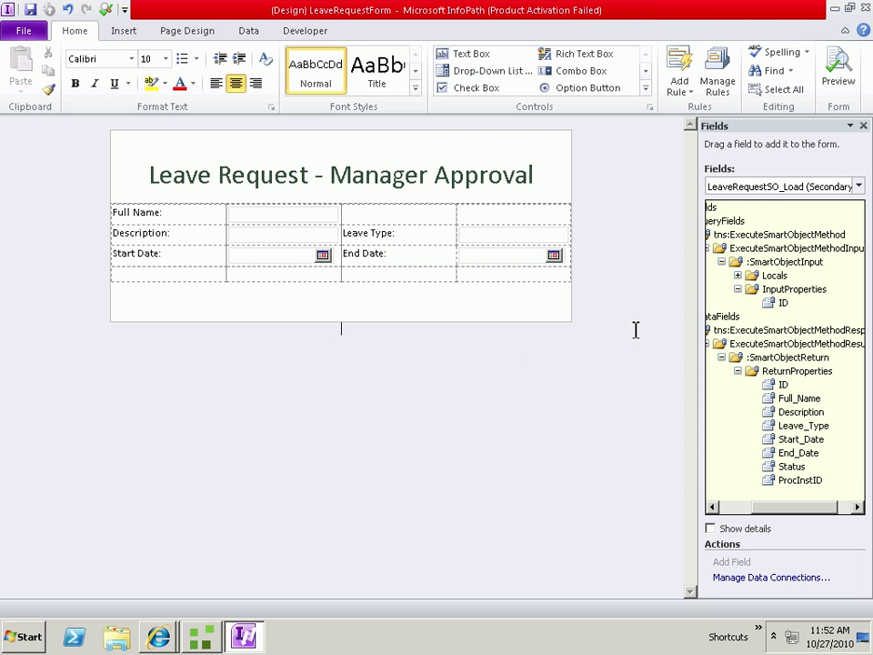
Step: Add a ManagerAction field to Main's myFields and place it in the table's fourth row
{"action": "left_click", "coordinate": [859, 186]}
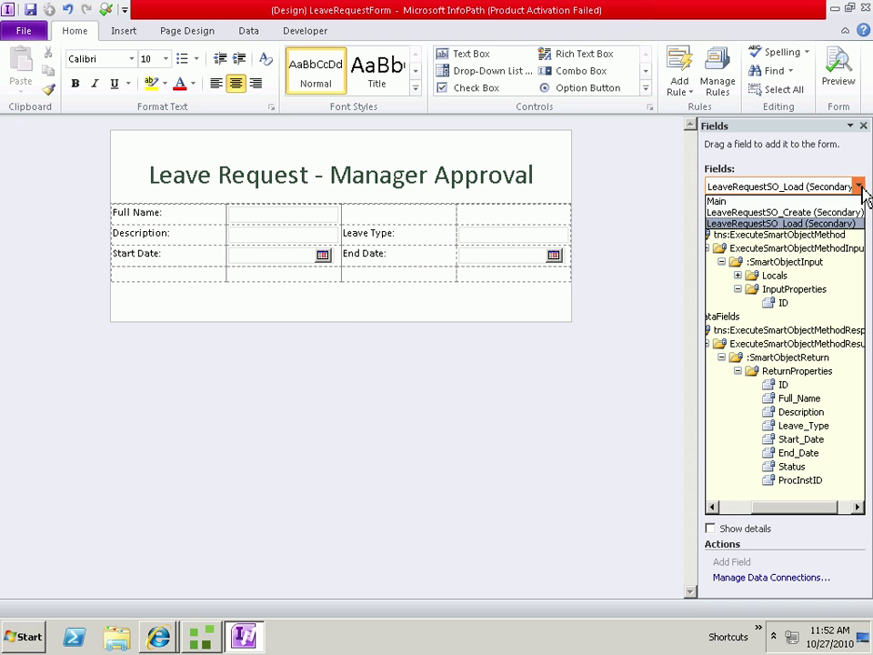
{"action": "left_click", "coordinate": [715, 200]}
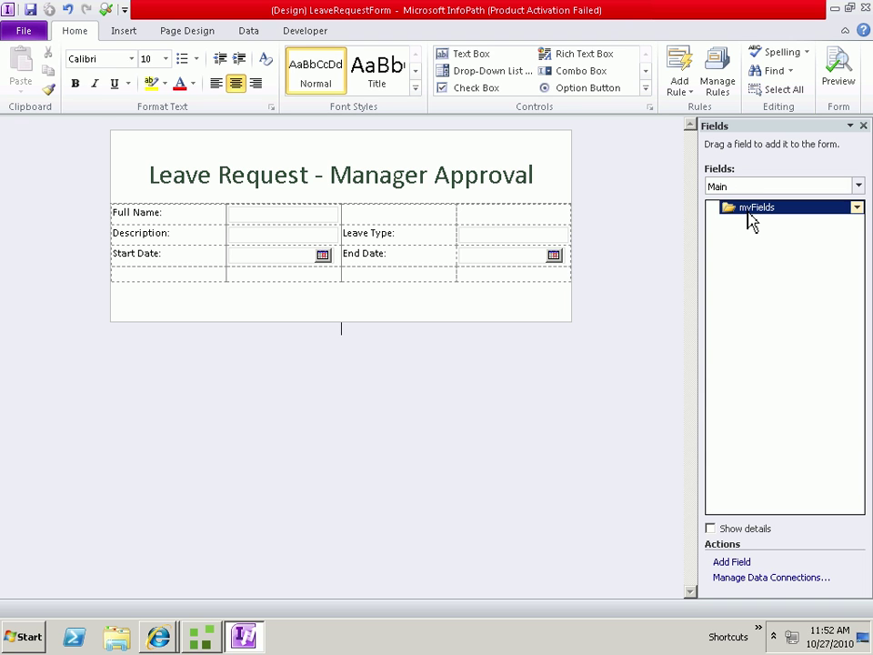
{"action": "right_click", "coordinate": [749, 219]}
{"action": "left_click", "coordinate": [768, 261]}
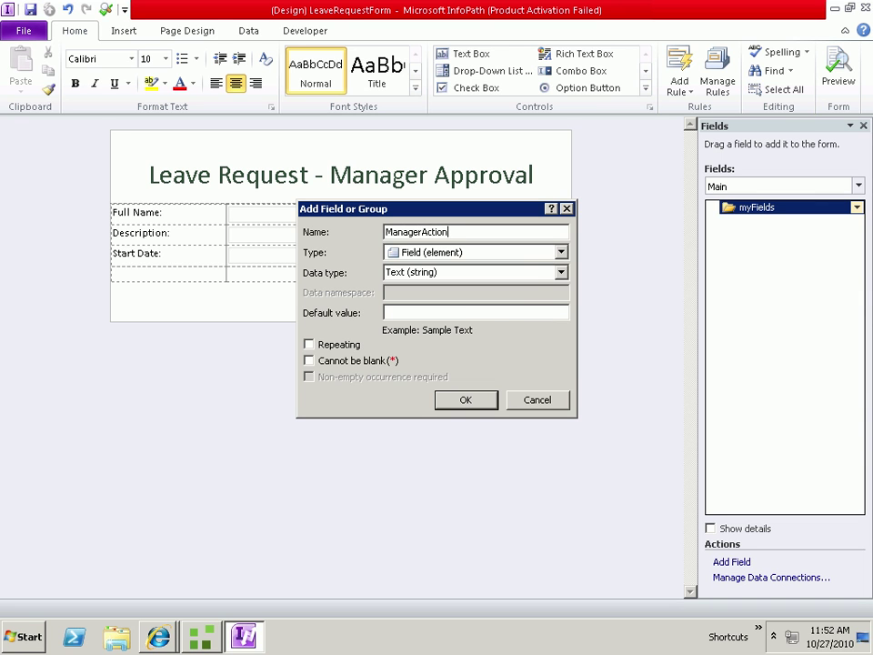
{"action": "left_click", "coordinate": [464, 400]}
{"action": "left_click_drag", "start_coordinate": [786, 222], "coordinate": [213, 284]}
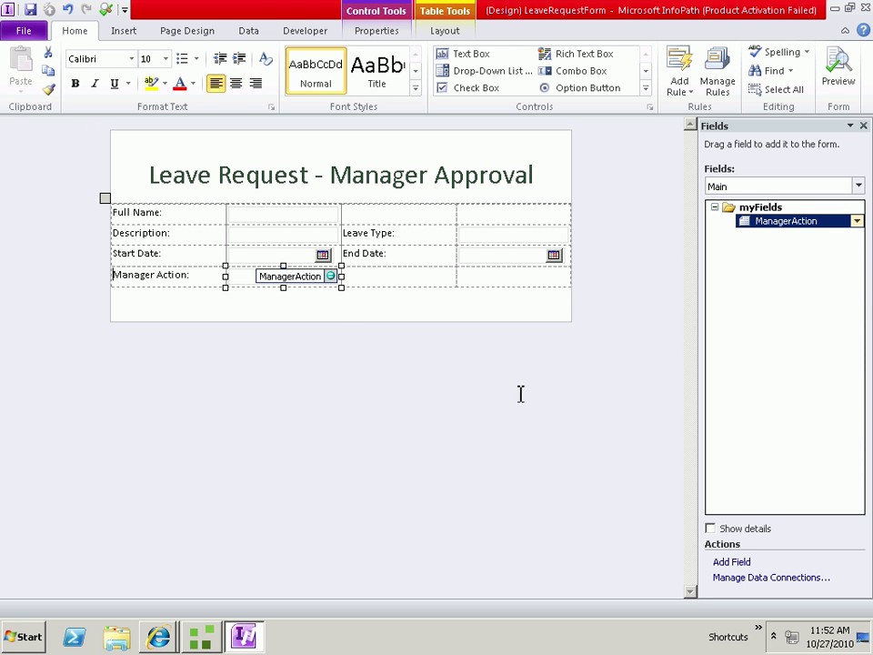
Step: Add a LeaveID field to the myFields group
{"action": "left_click", "coordinate": [759, 217]}
{"action": "right_click", "coordinate": [758, 216]}
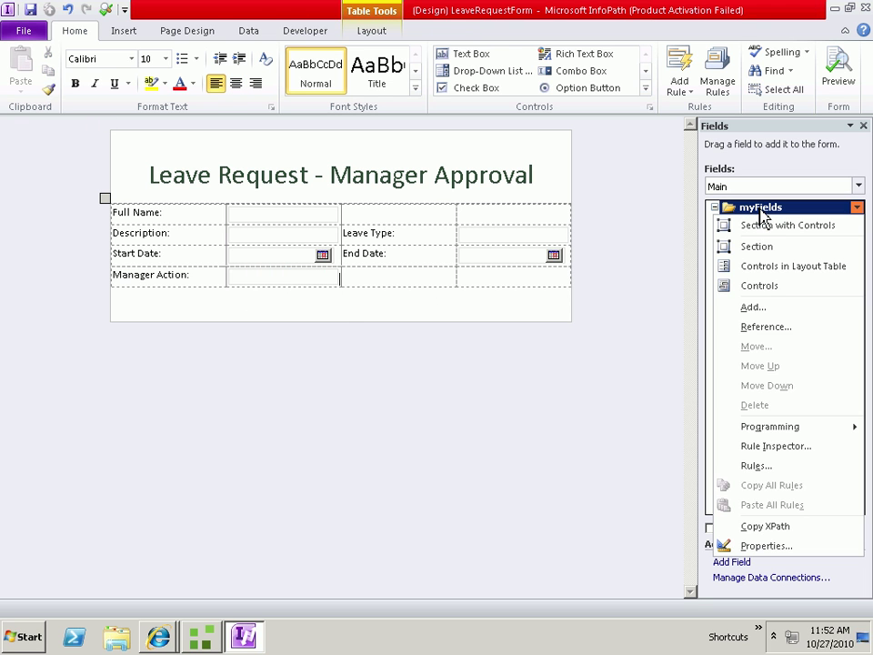
{"action": "left_click", "coordinate": [759, 309]}
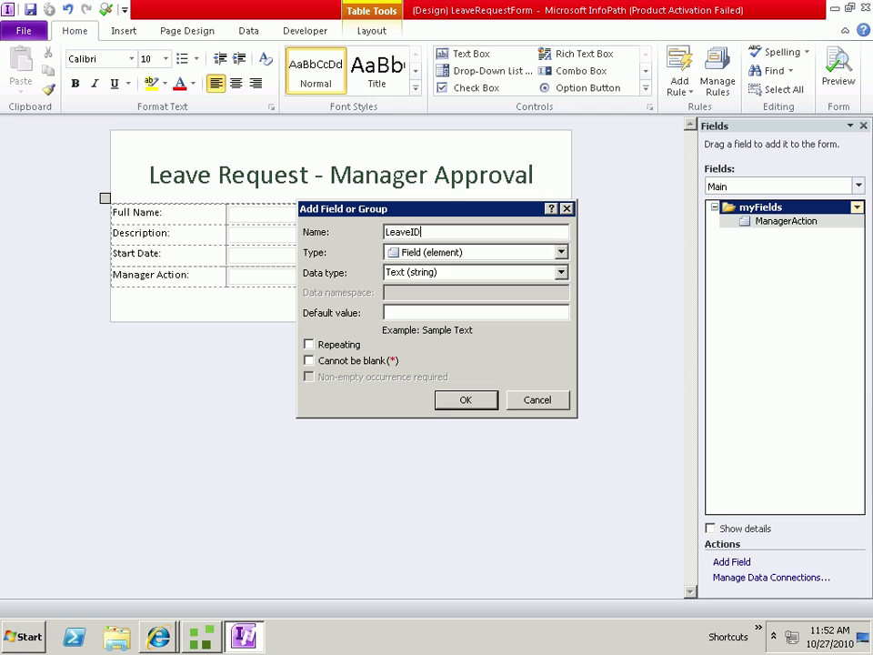
{"action": "left_click", "coordinate": [465, 401]}
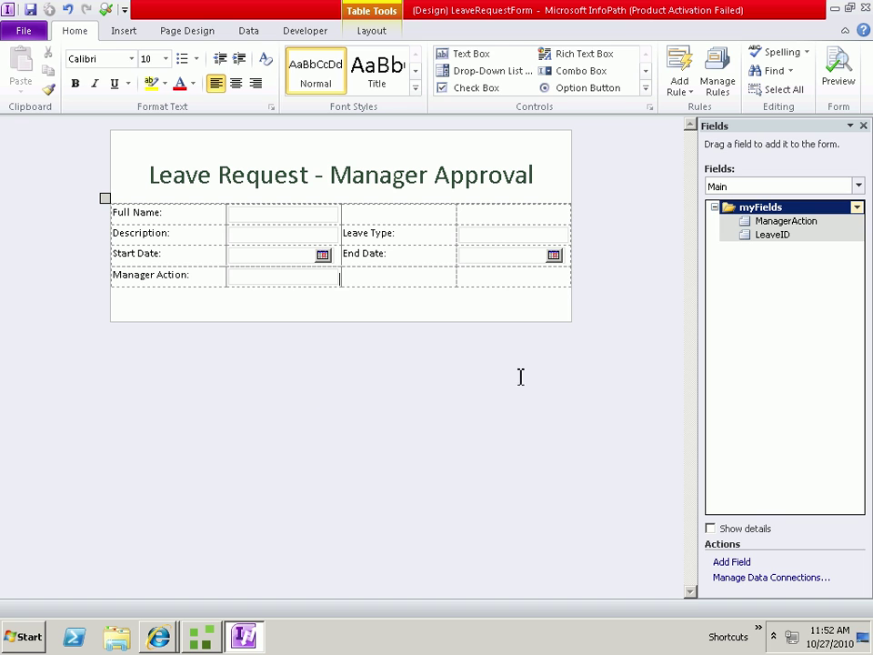
Step: Create a new view named ReadOnly
{"action": "left_click", "coordinate": [110, 29]}
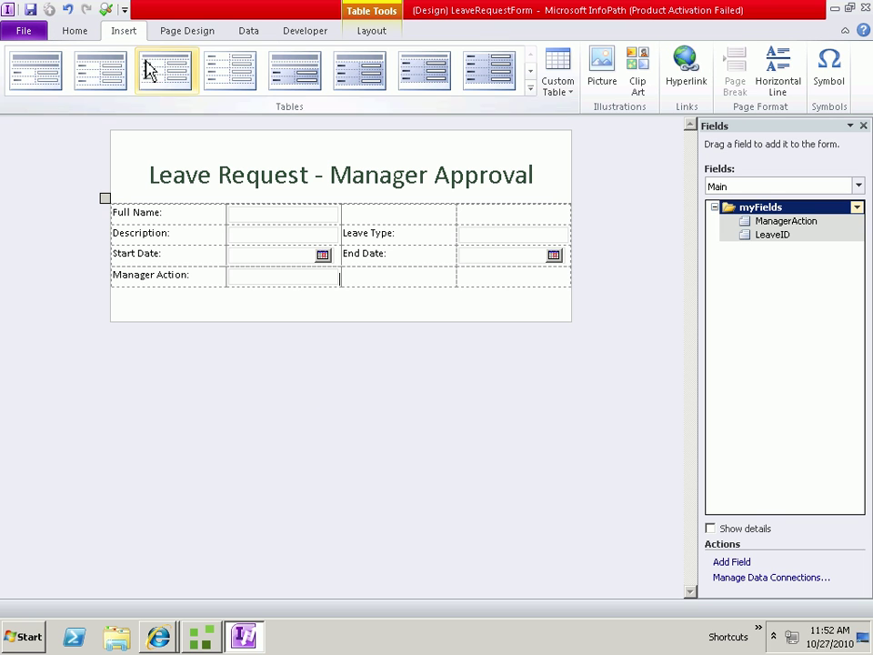
{"action": "left_click", "coordinate": [177, 33]}
{"action": "left_click", "coordinate": [94, 71]}
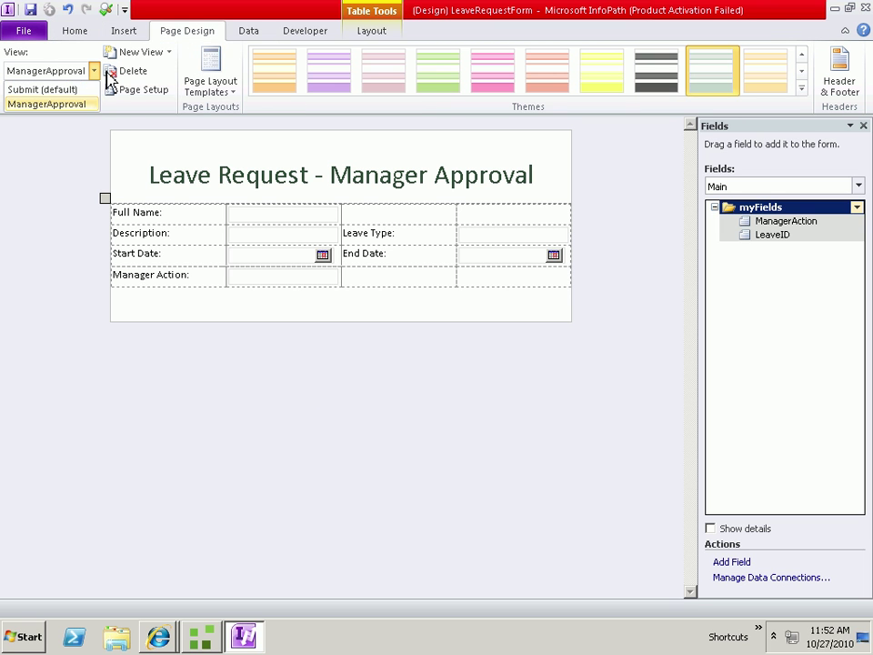
{"action": "left_click", "coordinate": [109, 52]}
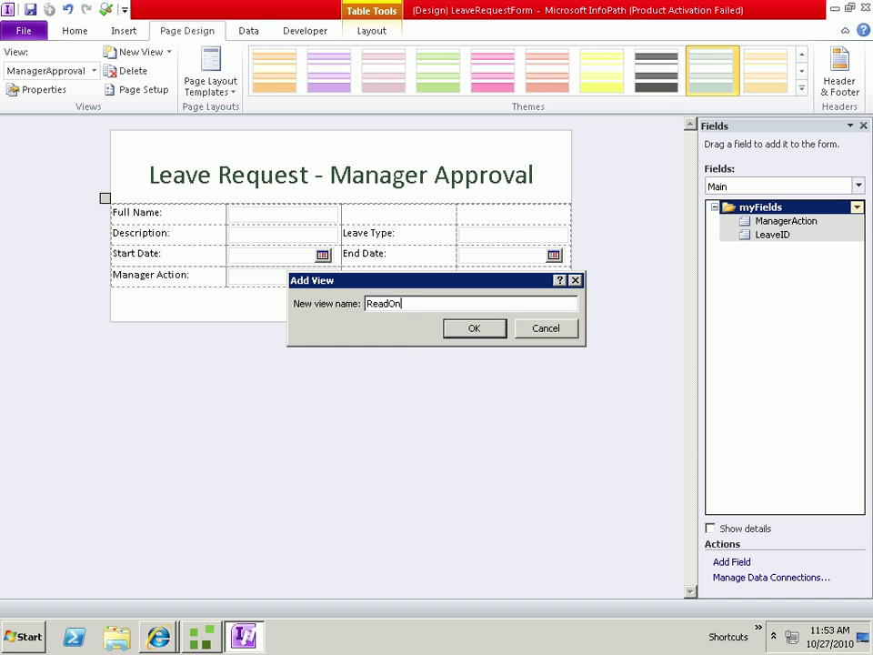
{"action": "left_click", "coordinate": [502, 329]}
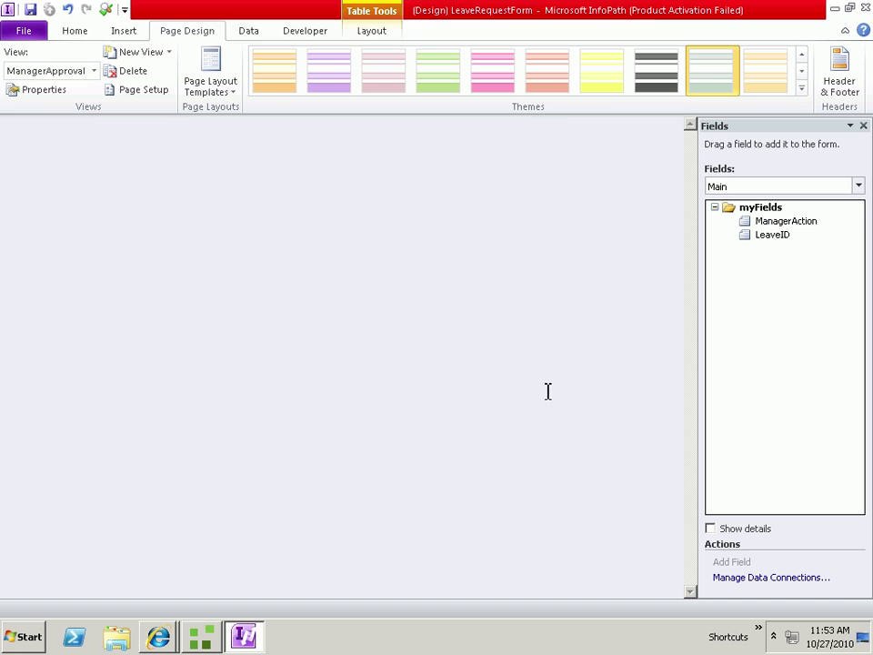
Step: Title the view 'Leave Request Details', insert a custom layout table, and save the template
{"action": "left_click", "coordinate": [361, 176]}
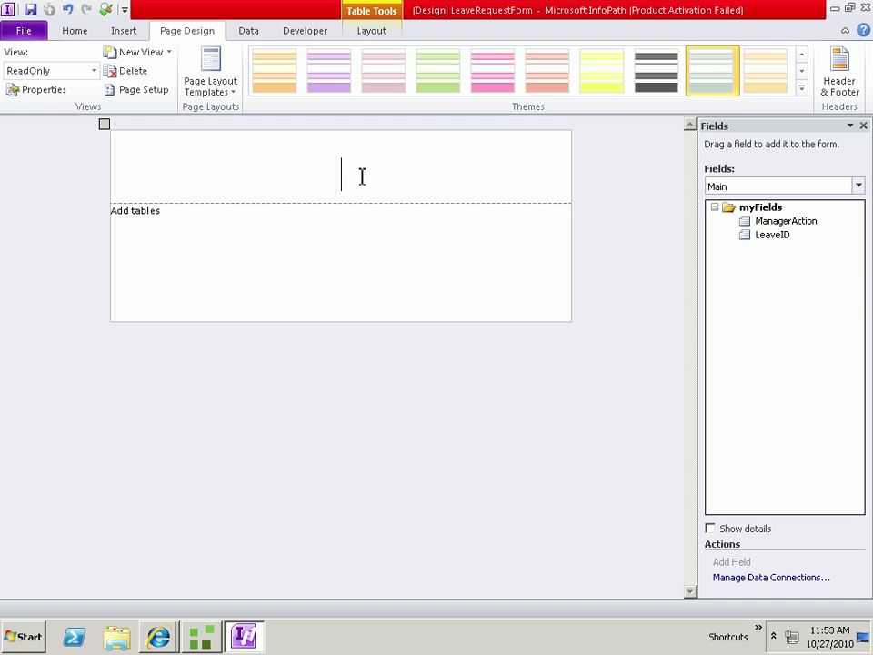
{"action": "type", "text": "Leave Reque"}
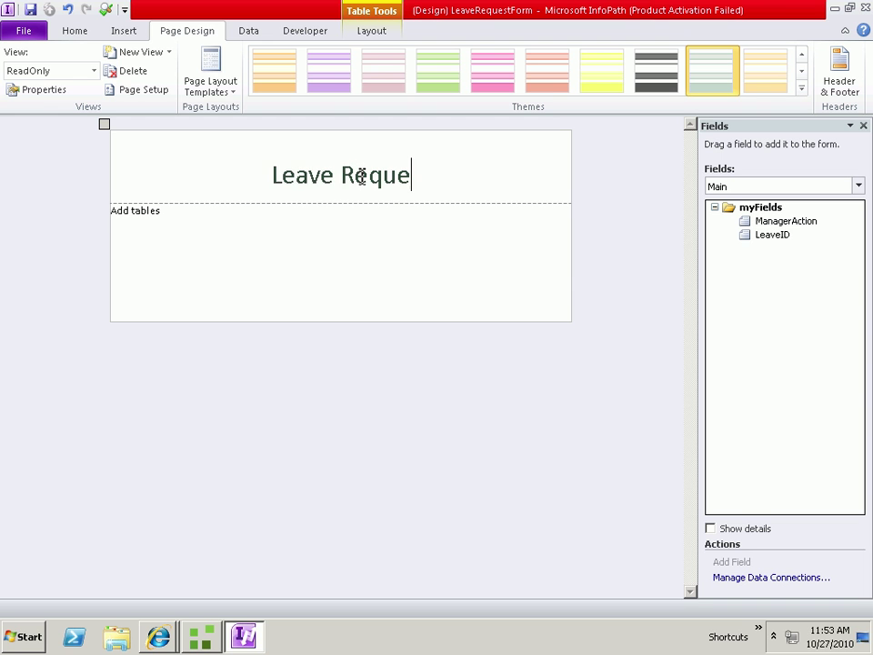
{"action": "type", "text": "st Detai"}
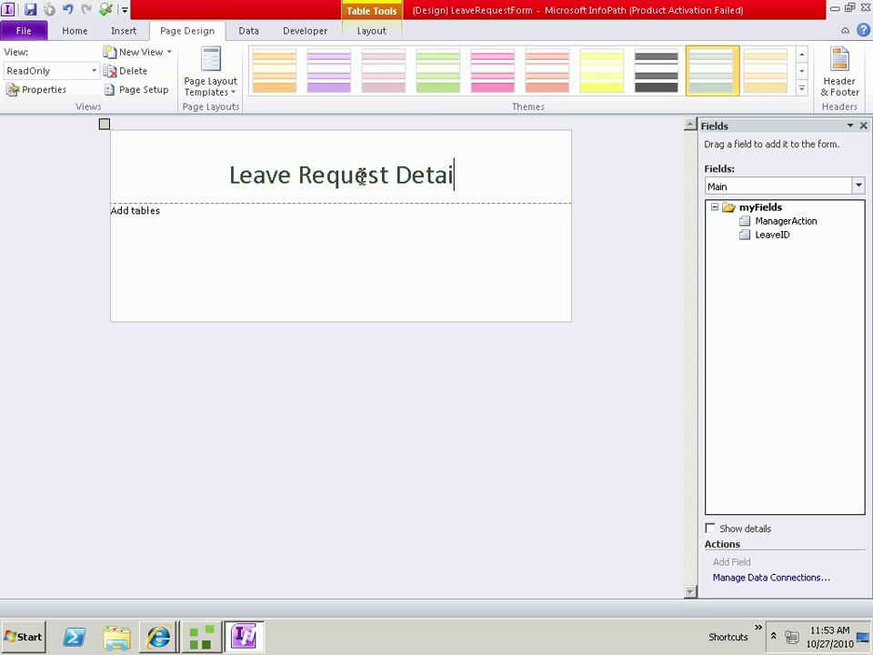
{"action": "type", "text": "ls"}
{"action": "left_click", "coordinate": [142, 208]}
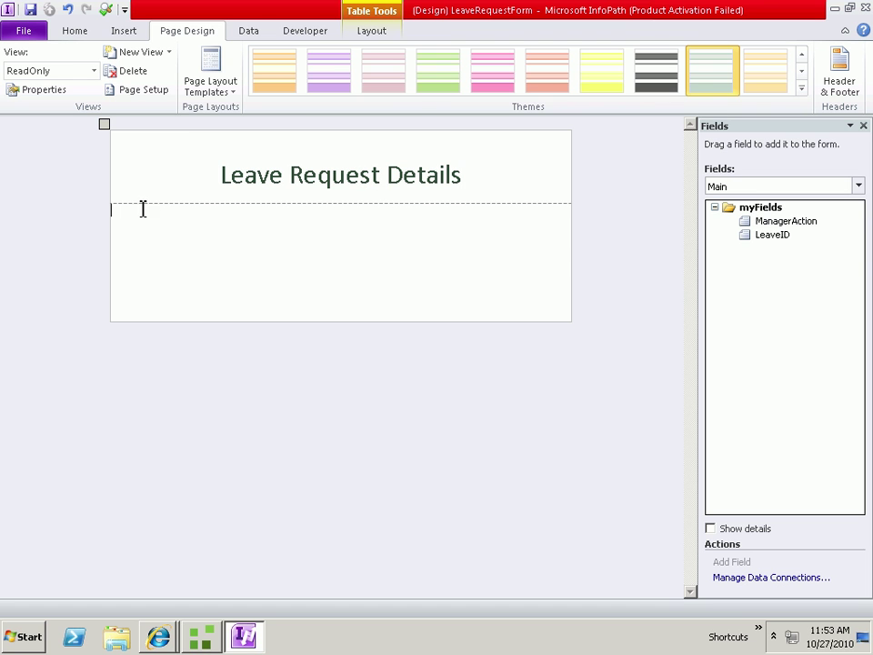
{"action": "left_click", "coordinate": [133, 31]}
{"action": "left_click", "coordinate": [576, 91]}
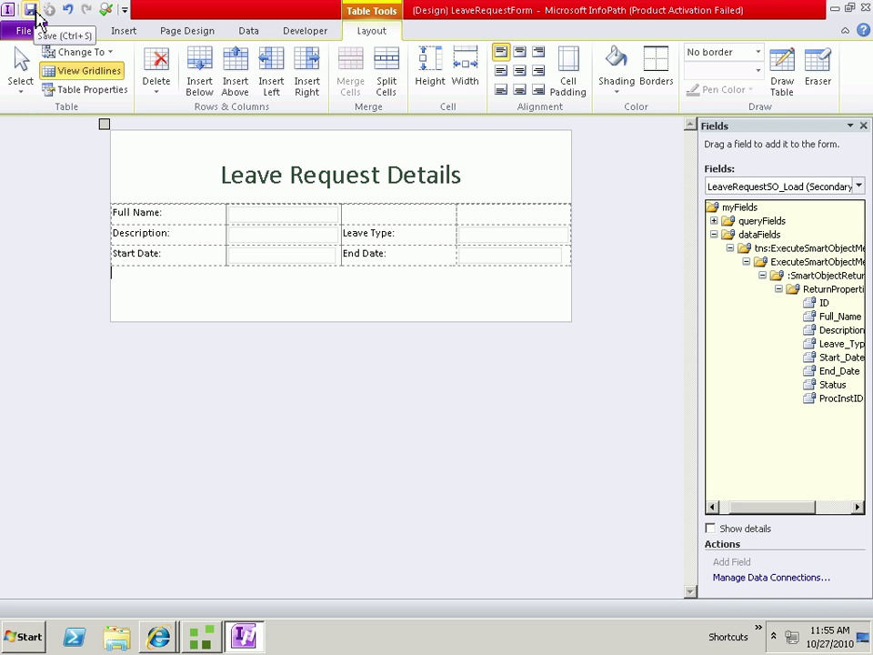
{"action": "left_click", "coordinate": [30, 9]}
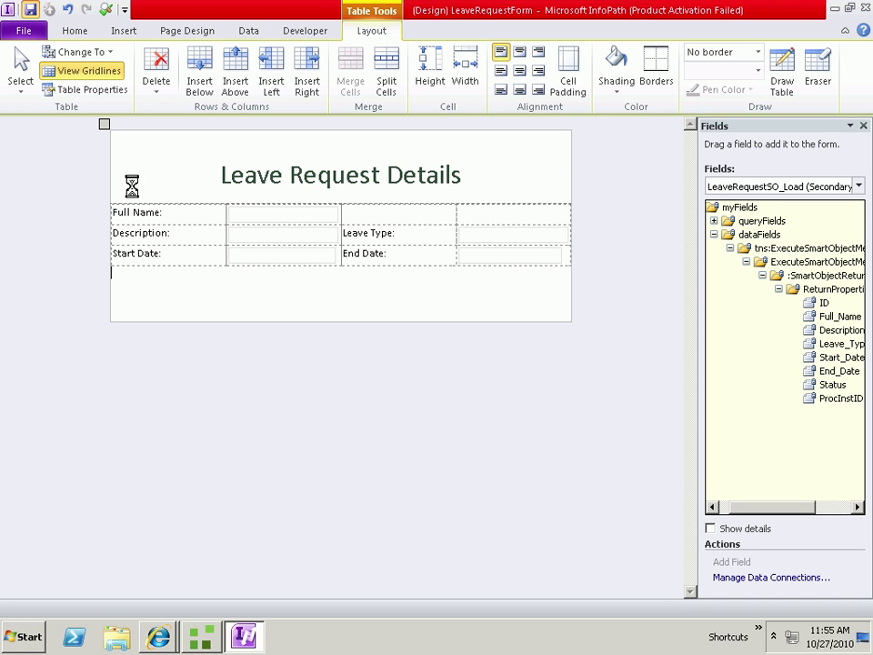
Step: Close InfoPath and create a blank process named Leave Request Process in the Tutorials project
{"action": "left_click", "coordinate": [865, 9]}
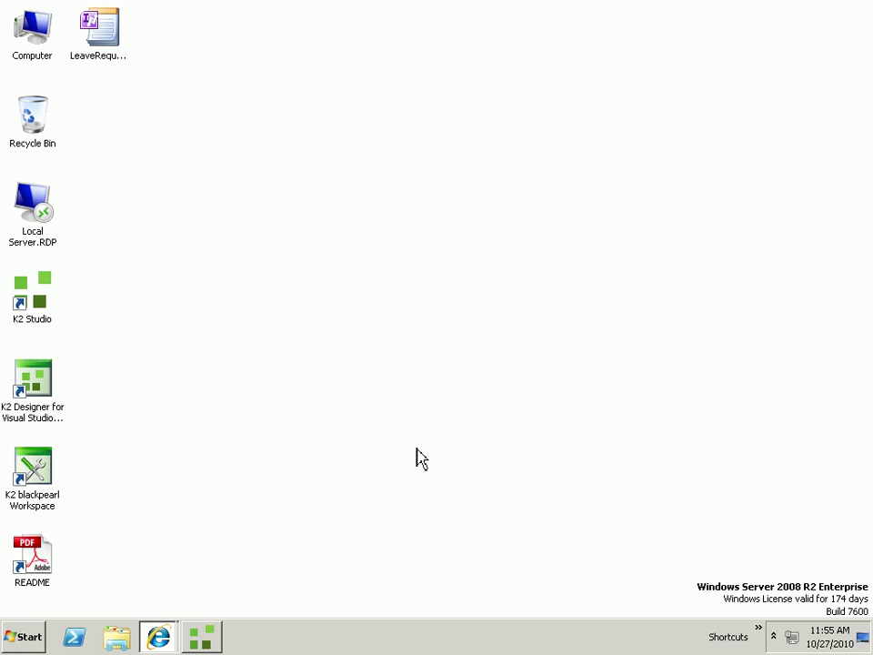
{"action": "left_click", "coordinate": [200, 636]}
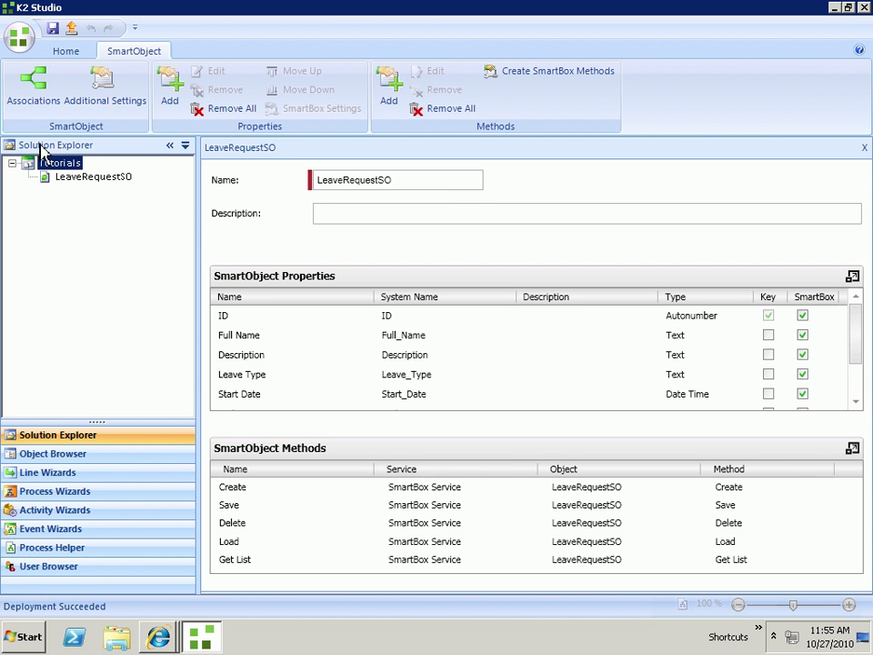
{"action": "right_click", "coordinate": [42, 167]}
{"action": "mouse_move", "coordinate": [217, 172]}
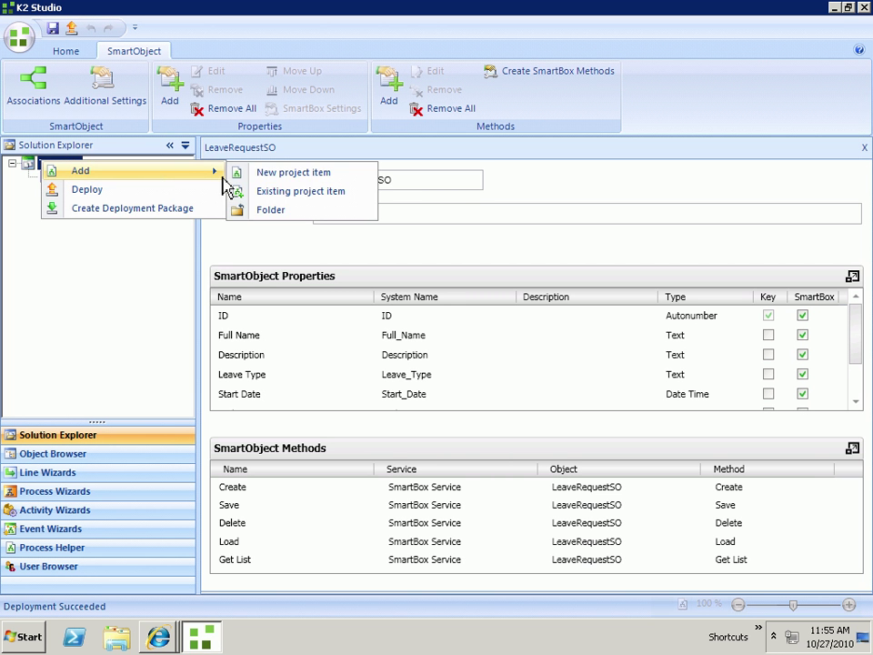
{"action": "left_click", "coordinate": [294, 172]}
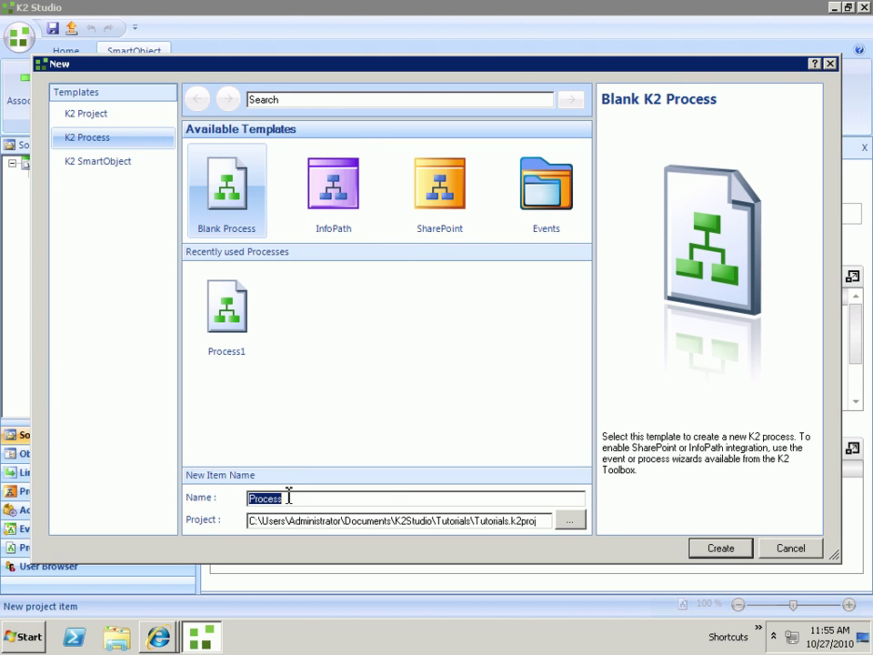
{"action": "type", "text": "Leave Request"}
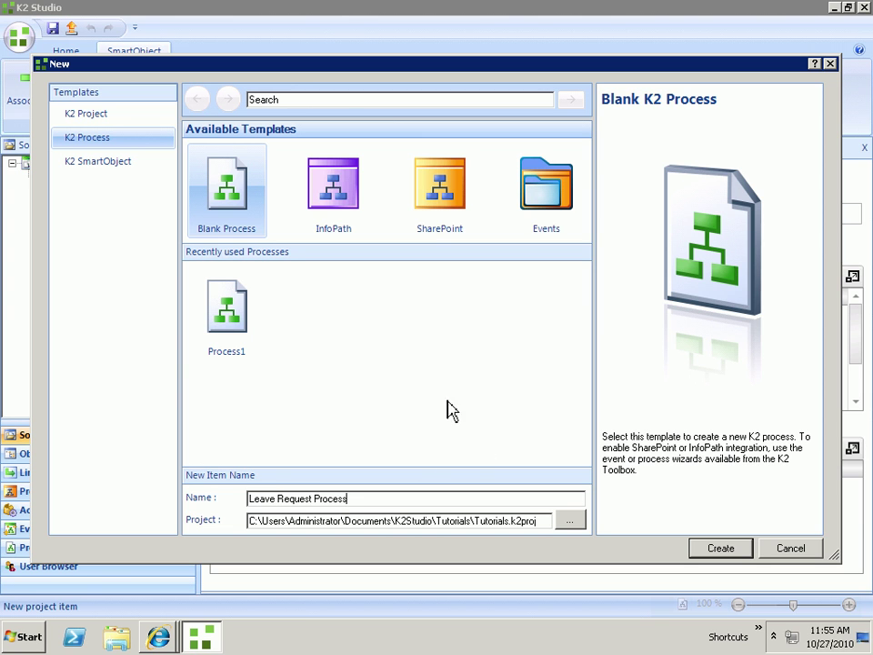
{"action": "left_click", "coordinate": [244, 215]}
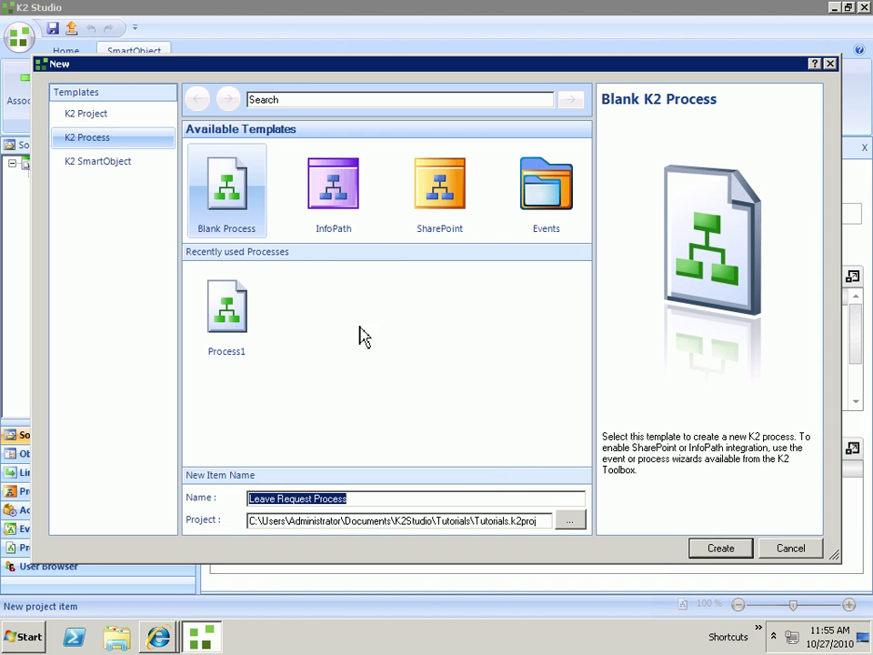
{"action": "left_click", "coordinate": [730, 553]}
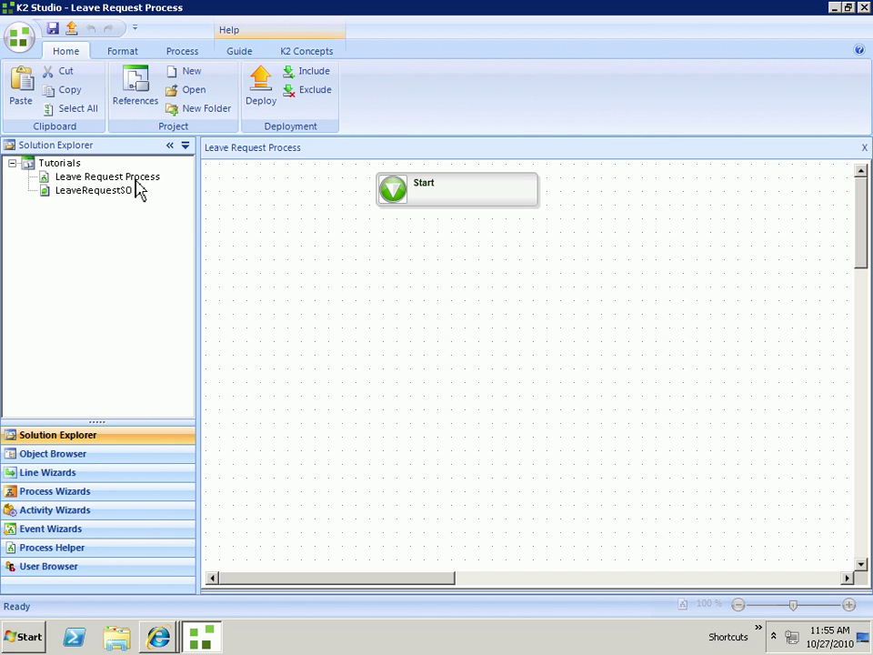
Step: Drop the InfoPath Integration wizard on the canvas and add the LeaveRequestForm.xsn template
{"action": "left_click", "coordinate": [135, 178]}
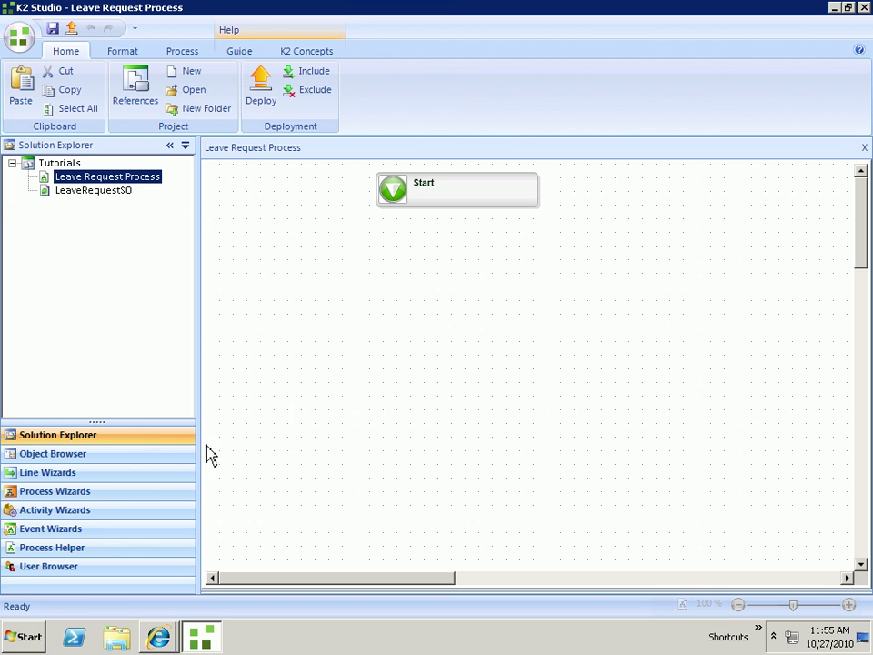
{"action": "left_click", "coordinate": [68, 492]}
{"action": "left_click_drag", "start_coordinate": [69, 163], "coordinate": [414, 249]}
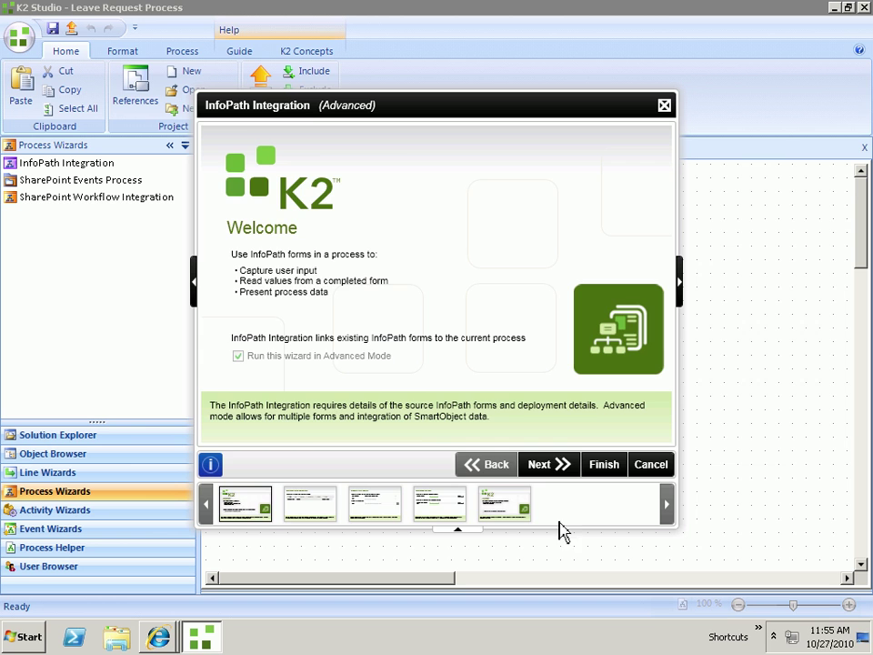
{"action": "left_click", "coordinate": [545, 464]}
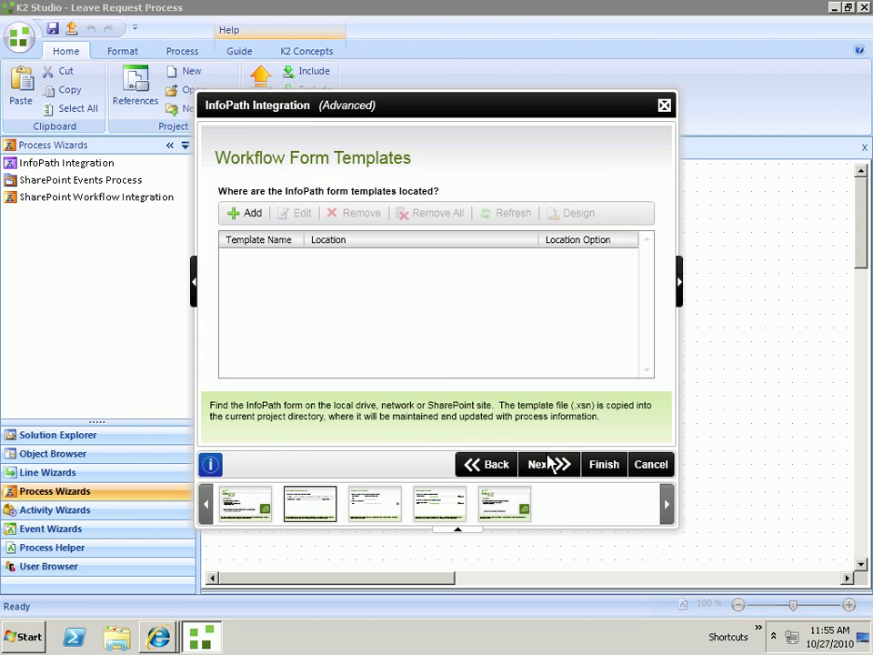
{"action": "left_click", "coordinate": [245, 214]}
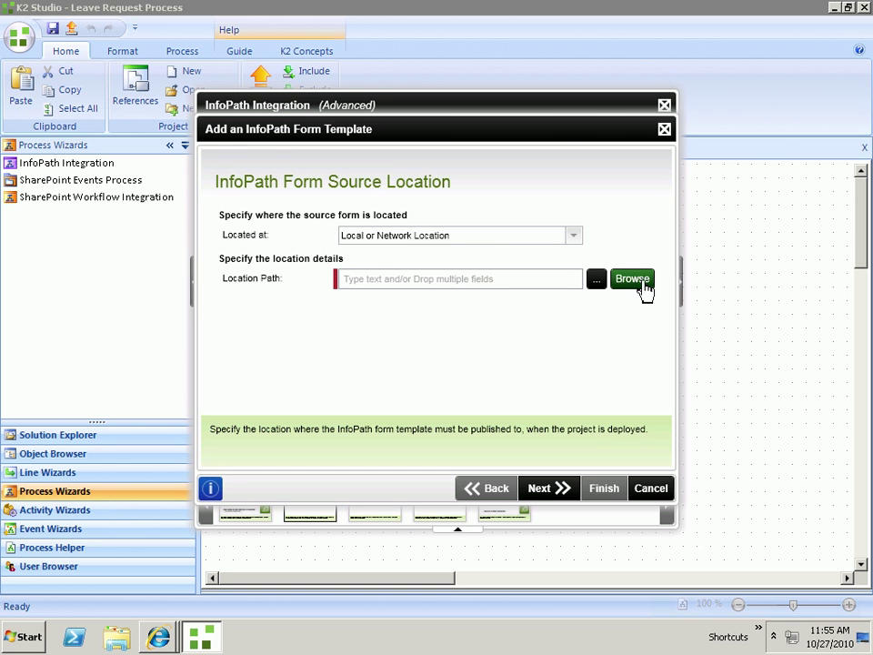
{"action": "left_click", "coordinate": [633, 280]}
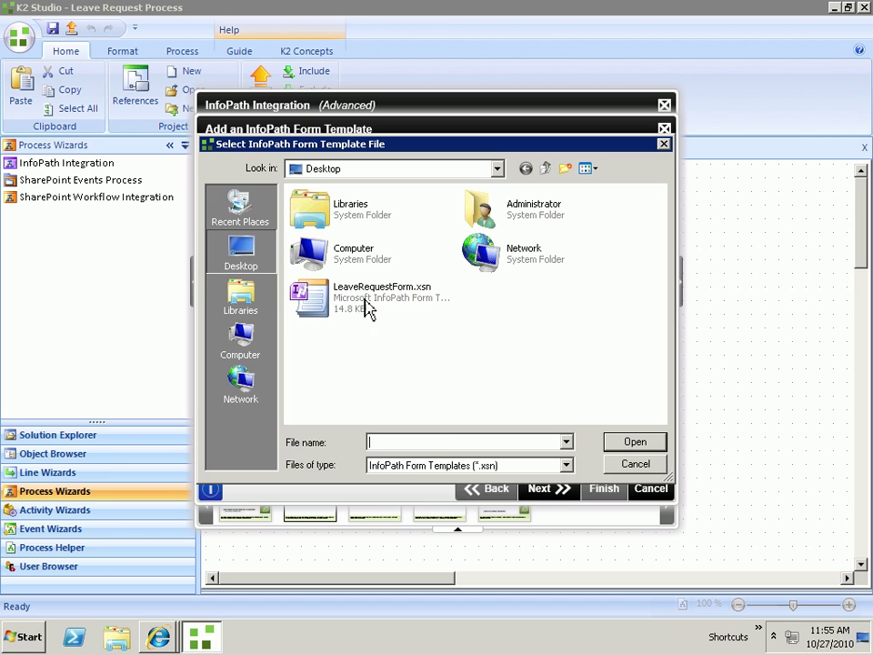
{"action": "left_click", "coordinate": [366, 304]}
{"action": "left_click", "coordinate": [631, 446]}
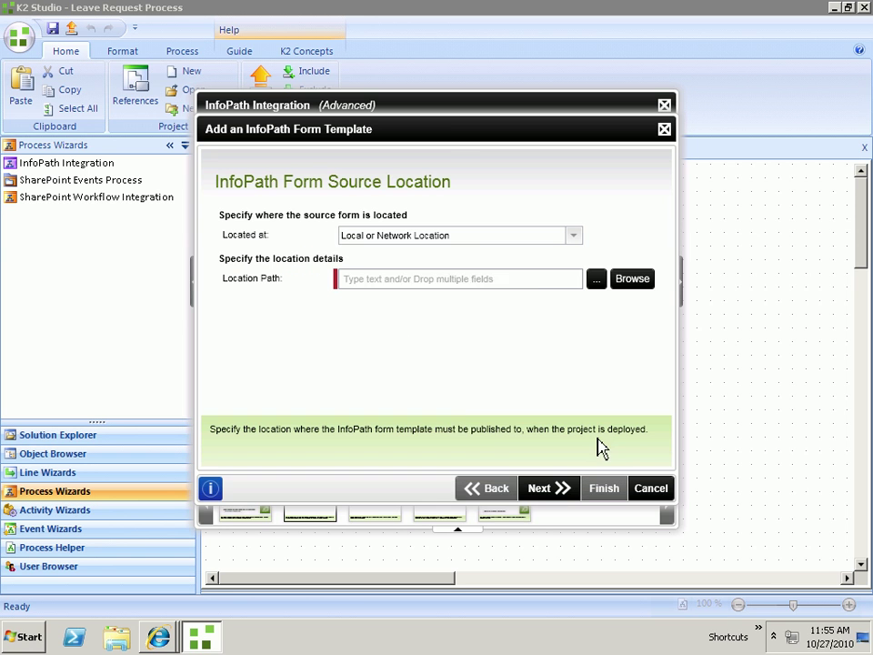
{"action": "left_click", "coordinate": [539, 488]}
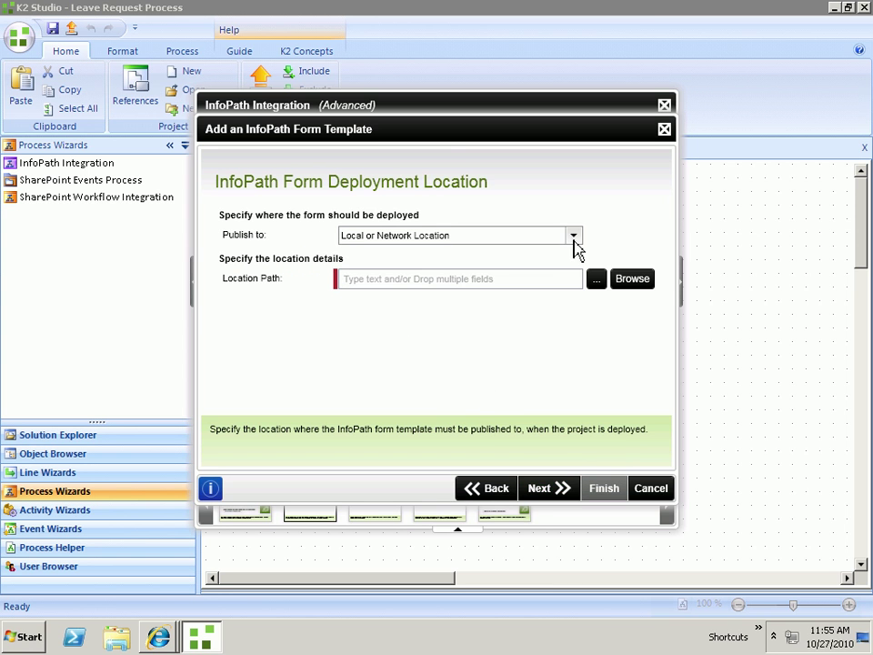
Step: Publish the form to the Leave Request Form SharePoint library, opened in a web browser
{"action": "left_click", "coordinate": [574, 238]}
{"action": "left_click", "coordinate": [404, 272]}
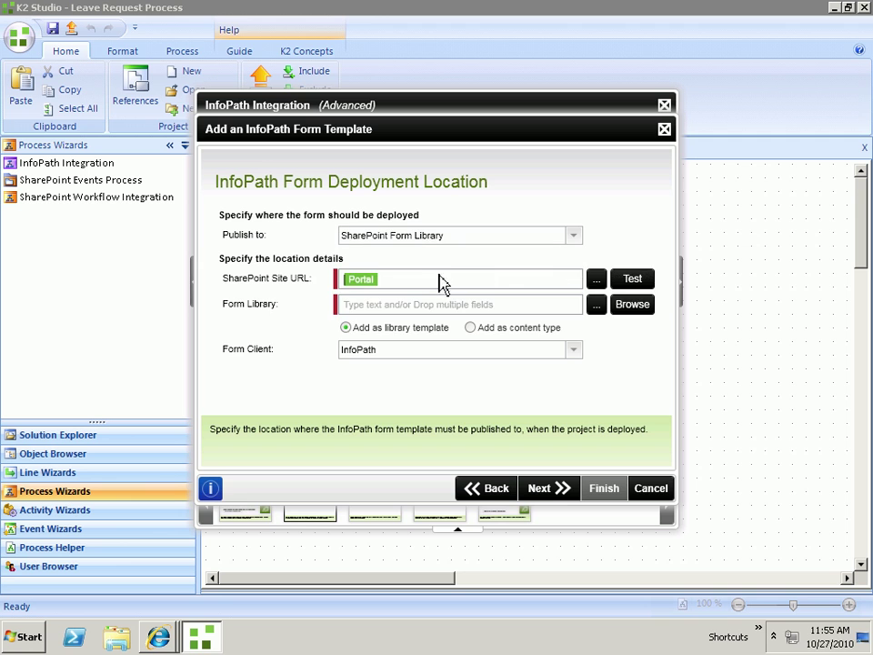
{"action": "left_click", "coordinate": [634, 306]}
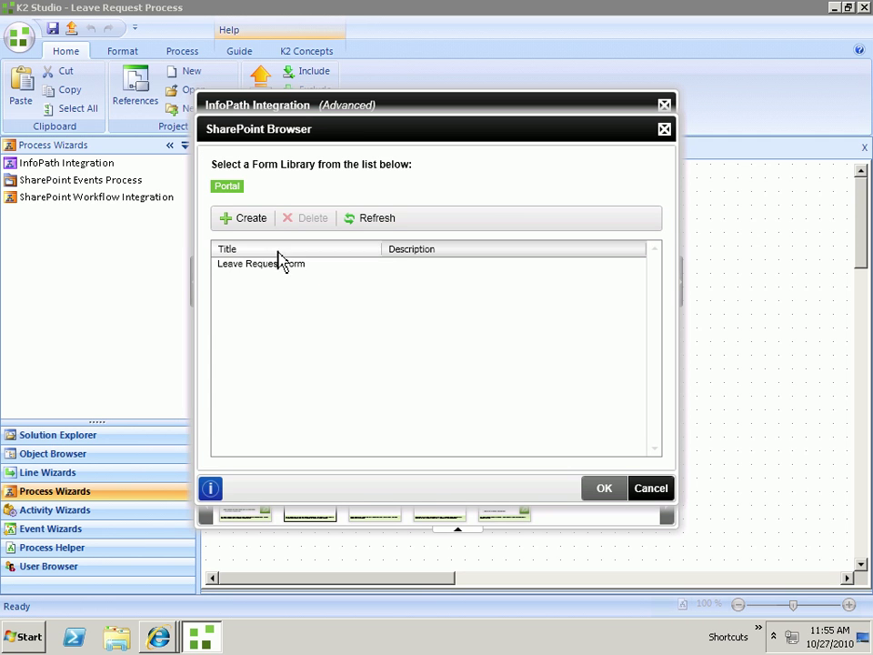
{"action": "left_click", "coordinate": [266, 265]}
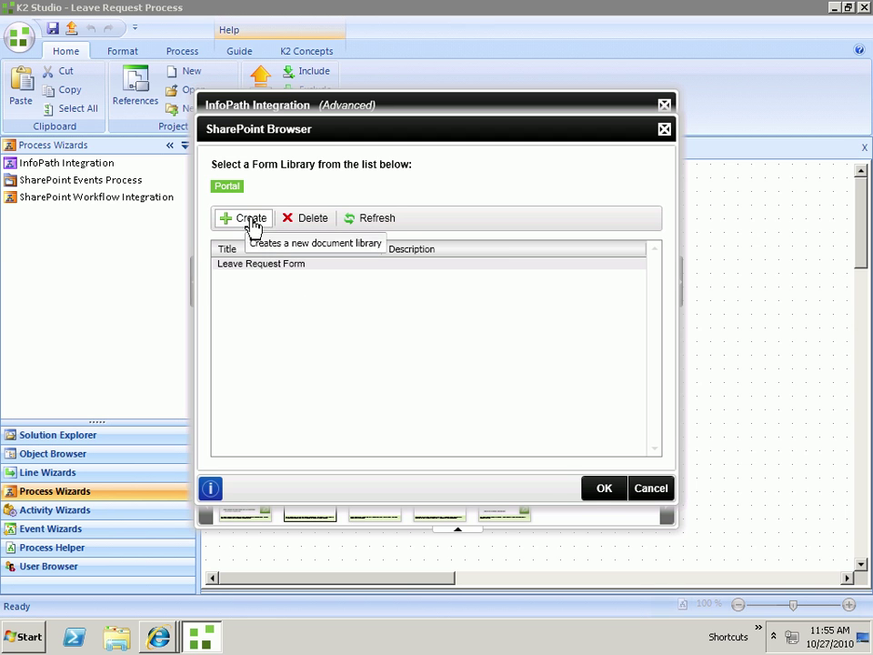
{"action": "left_click", "coordinate": [600, 495]}
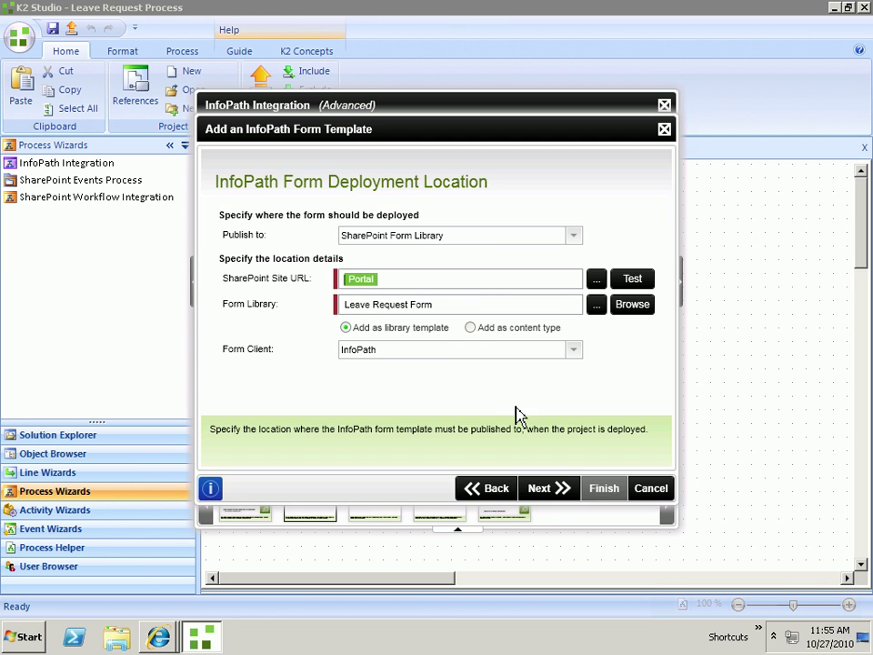
{"action": "left_click", "coordinate": [427, 350]}
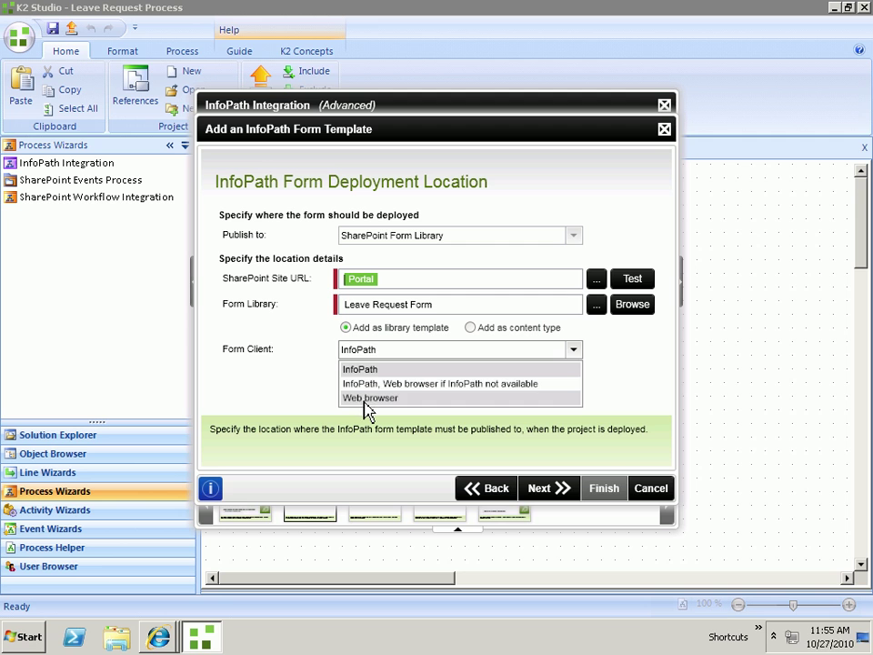
{"action": "left_click", "coordinate": [366, 399]}
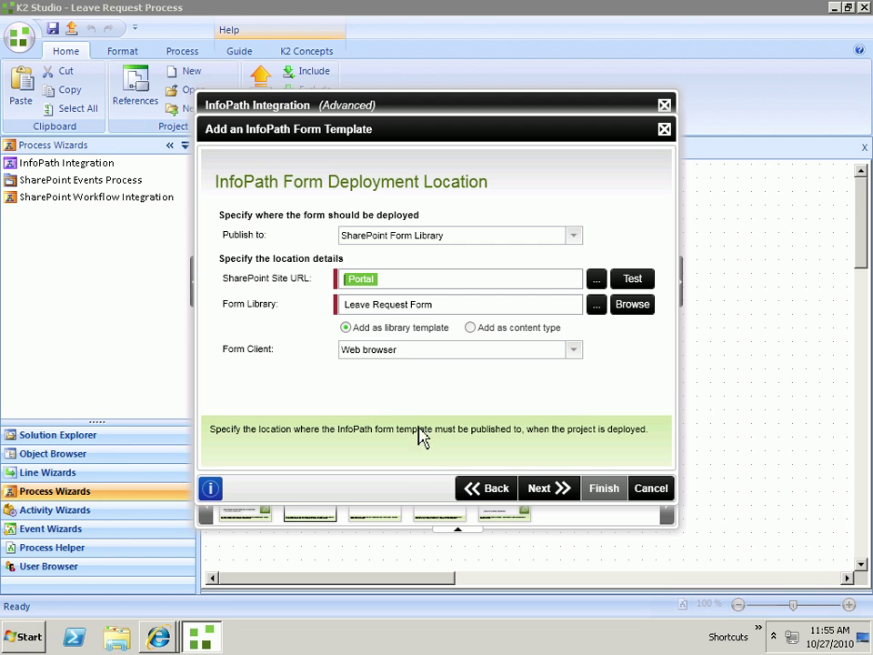
{"action": "left_click", "coordinate": [549, 491]}
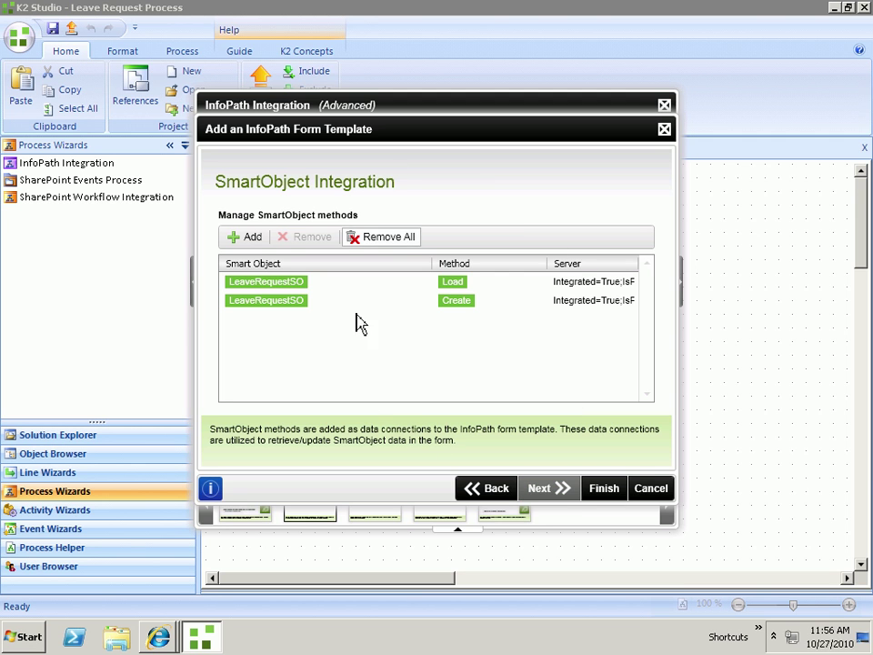
{"action": "left_click", "coordinate": [611, 492]}
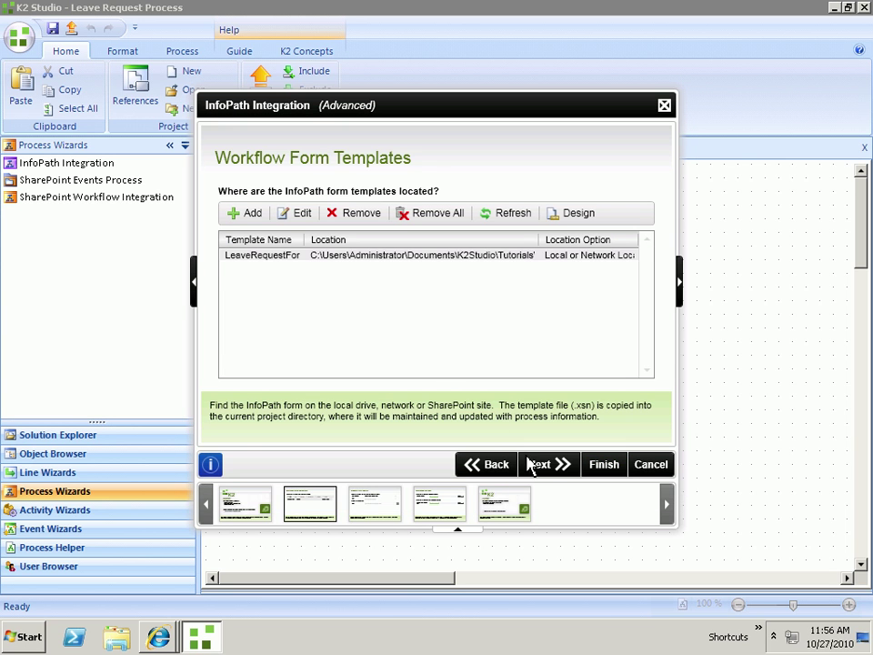
Step: Set LeaveRequestForm's Submit view to start the process and complete the wizard
{"action": "left_click", "coordinate": [549, 465]}
{"action": "left_click", "coordinate": [481, 213]}
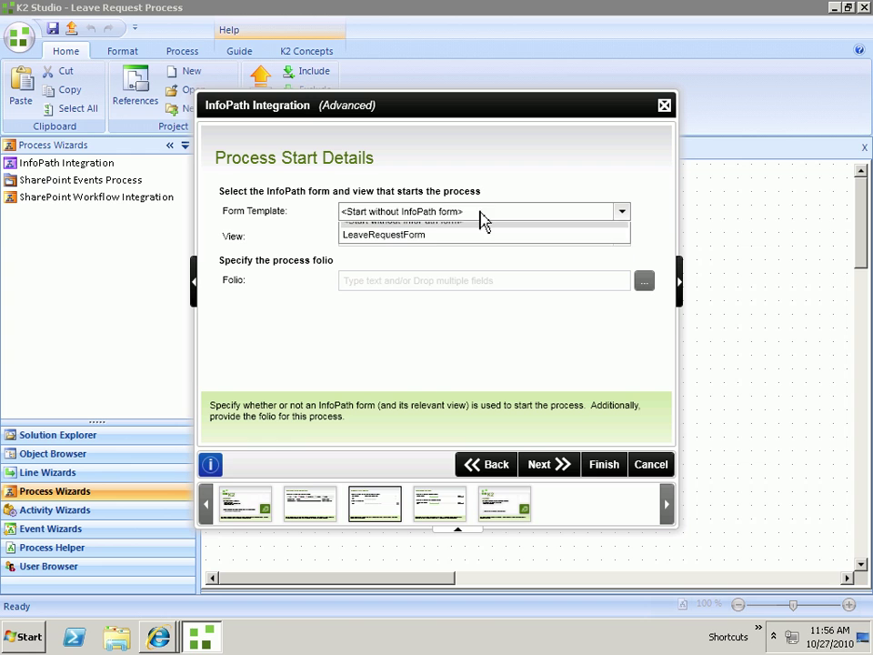
{"action": "left_click", "coordinate": [408, 246]}
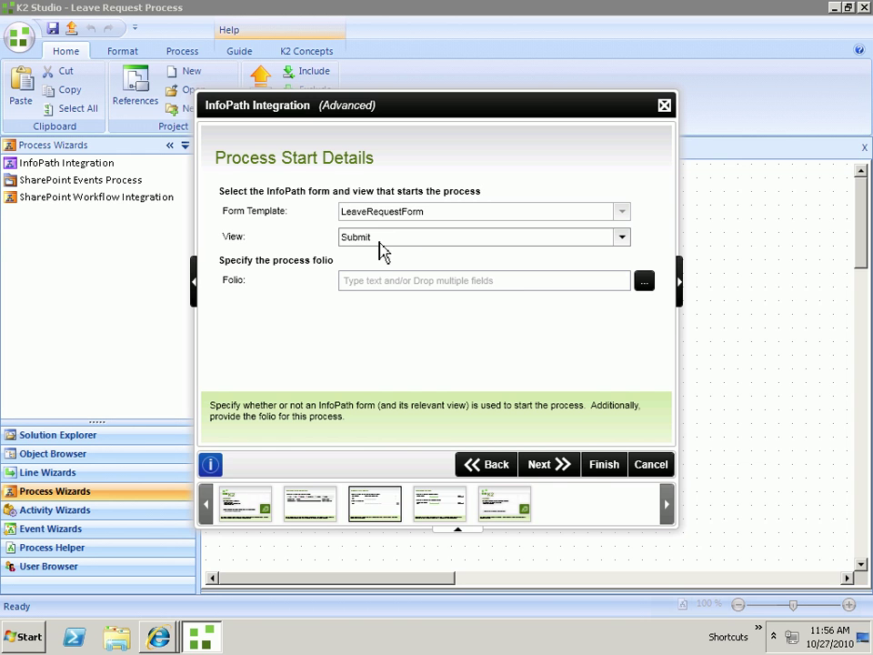
{"action": "left_click", "coordinate": [555, 466]}
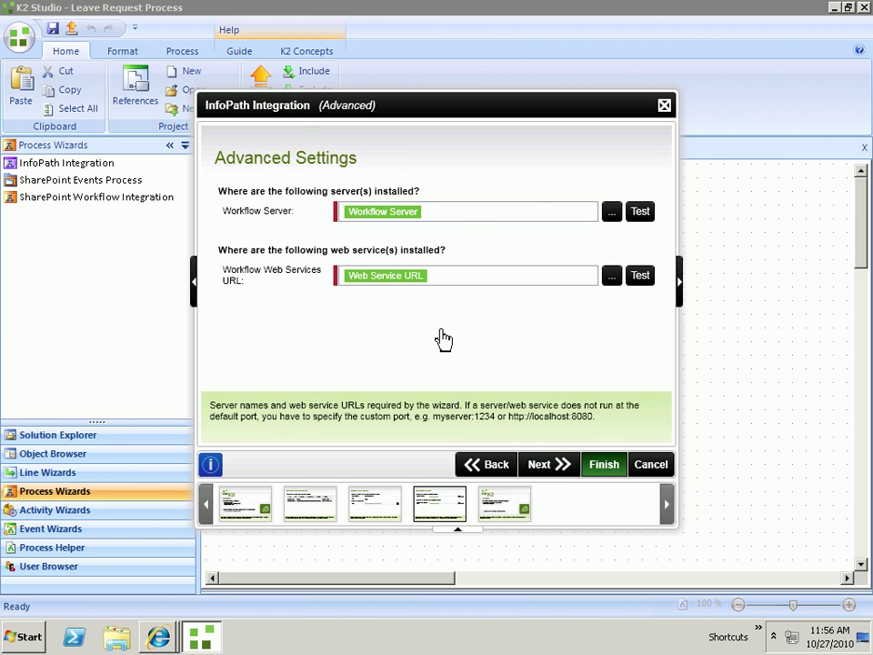
{"action": "key", "text": "Return"}
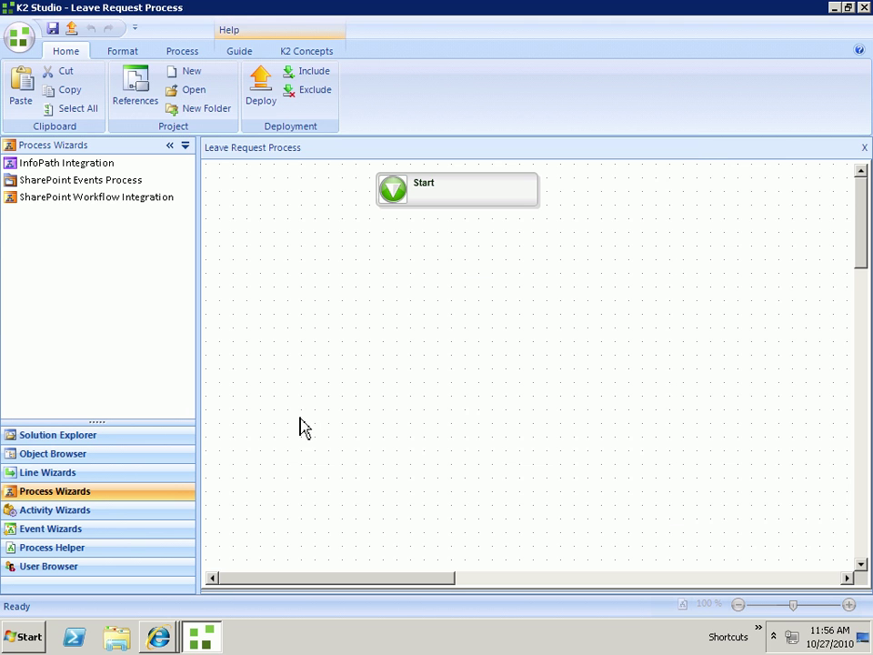
Step: Add an InfoPath Client Event named Manager Approval using the ManagerApproval view
{"action": "left_click", "coordinate": [52, 518]}
{"action": "left_click", "coordinate": [59, 532]}
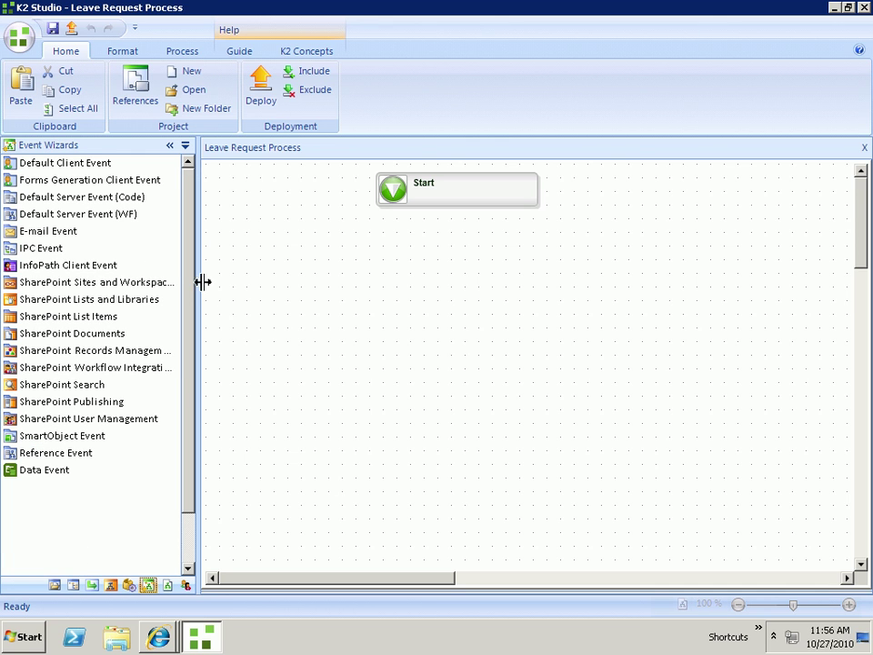
{"action": "left_click_drag", "start_coordinate": [67, 266], "coordinate": [458, 328]}
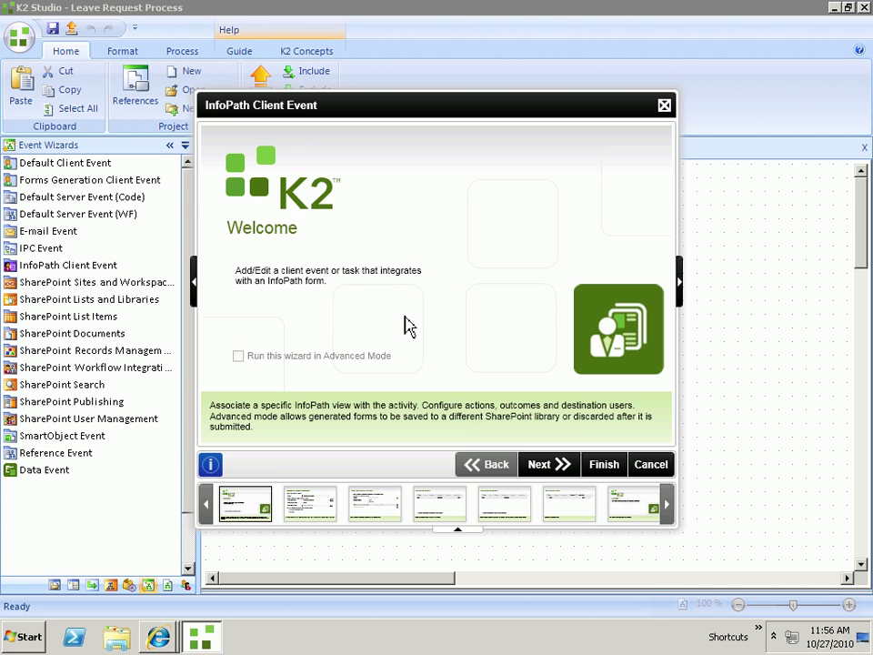
{"action": "left_click", "coordinate": [532, 464]}
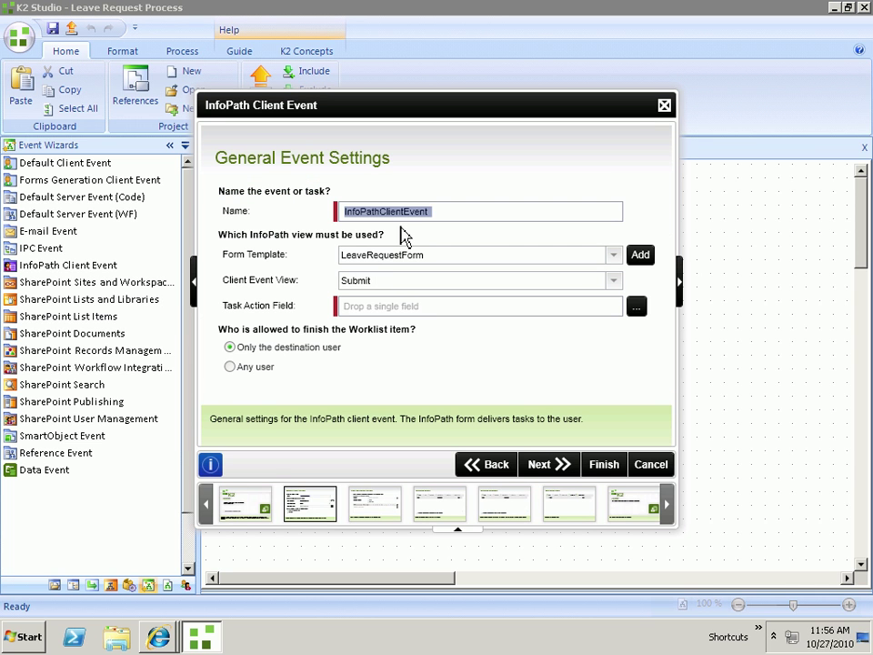
{"action": "type", "text": "Manager Approval"}
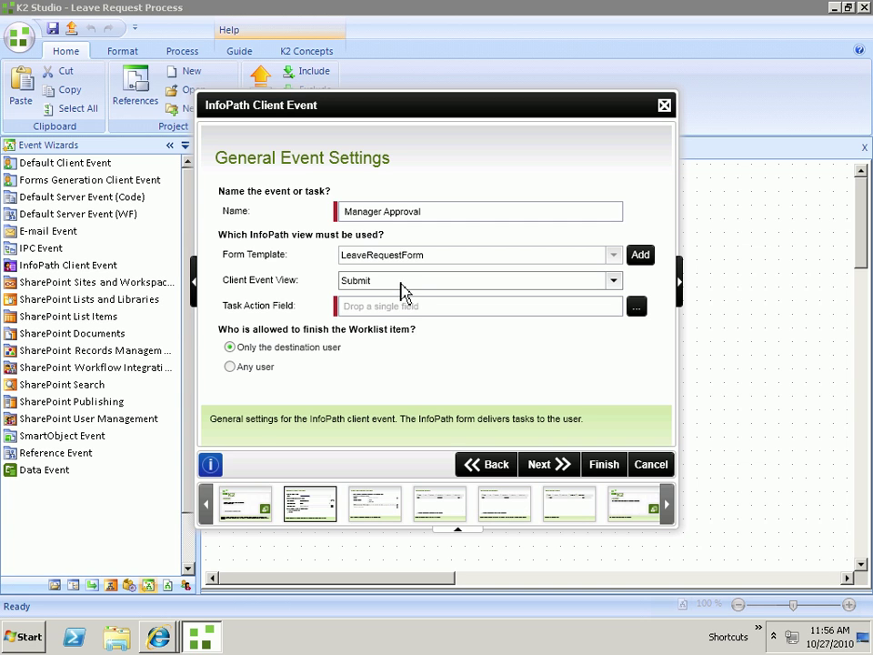
{"action": "left_click", "coordinate": [404, 284]}
{"action": "left_click", "coordinate": [392, 301]}
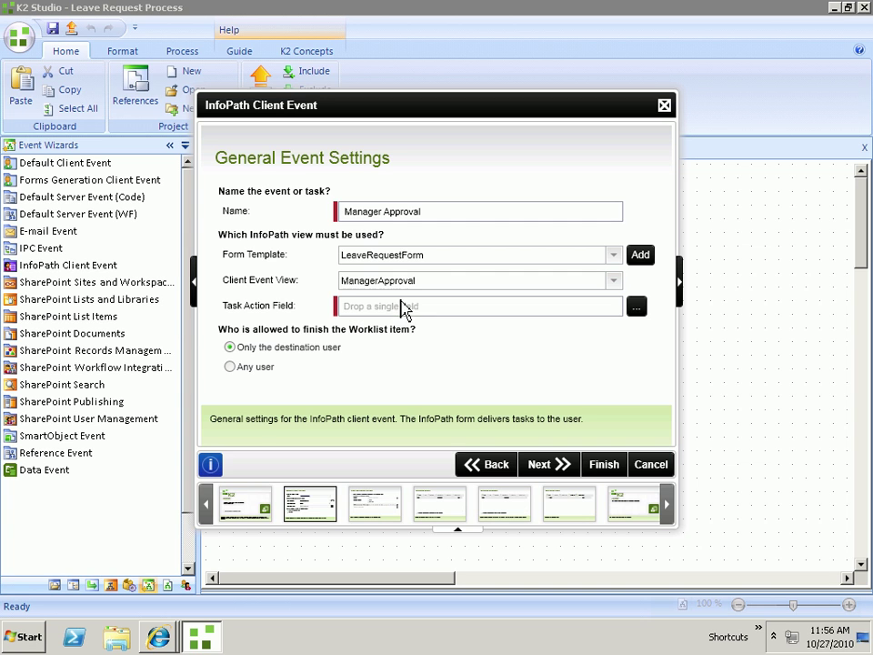
Step: Set ManagerAction from LeaveRequestForm's myFields as the task action field, shown as an actions drop-down
{"action": "left_click", "coordinate": [637, 309]}
{"action": "left_click", "coordinate": [542, 284]}
{"action": "left_click", "coordinate": [558, 259]}
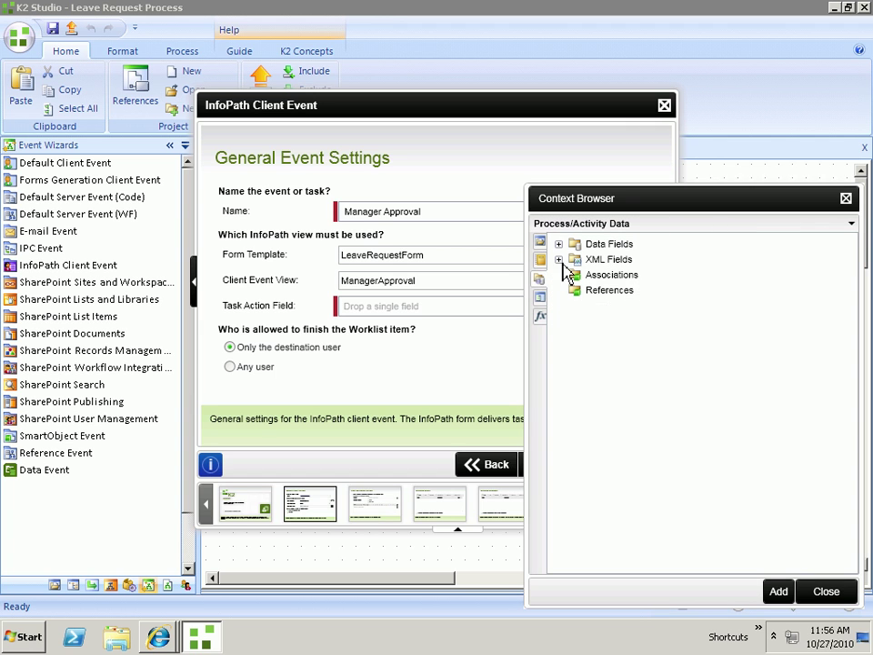
{"action": "left_click", "coordinate": [575, 290]}
{"action": "left_click", "coordinate": [591, 306]}
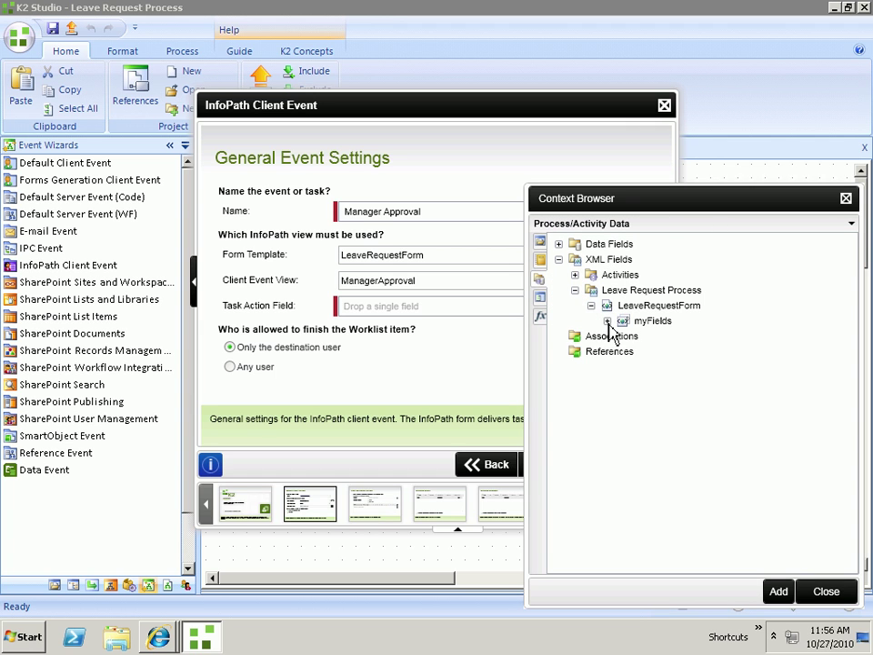
{"action": "left_click", "coordinate": [608, 321]}
{"action": "left_click", "coordinate": [684, 336]}
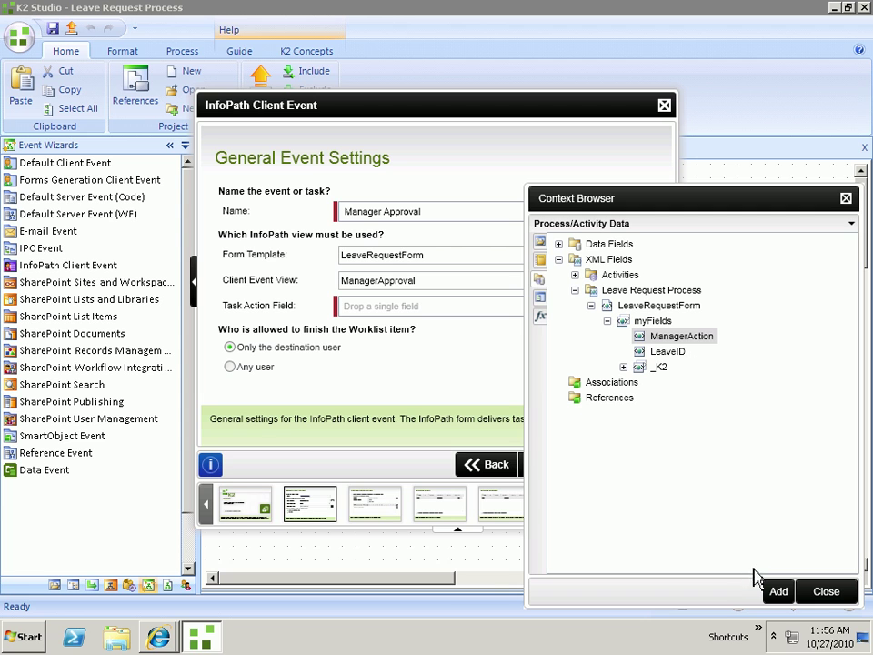
{"action": "left_click", "coordinate": [778, 595]}
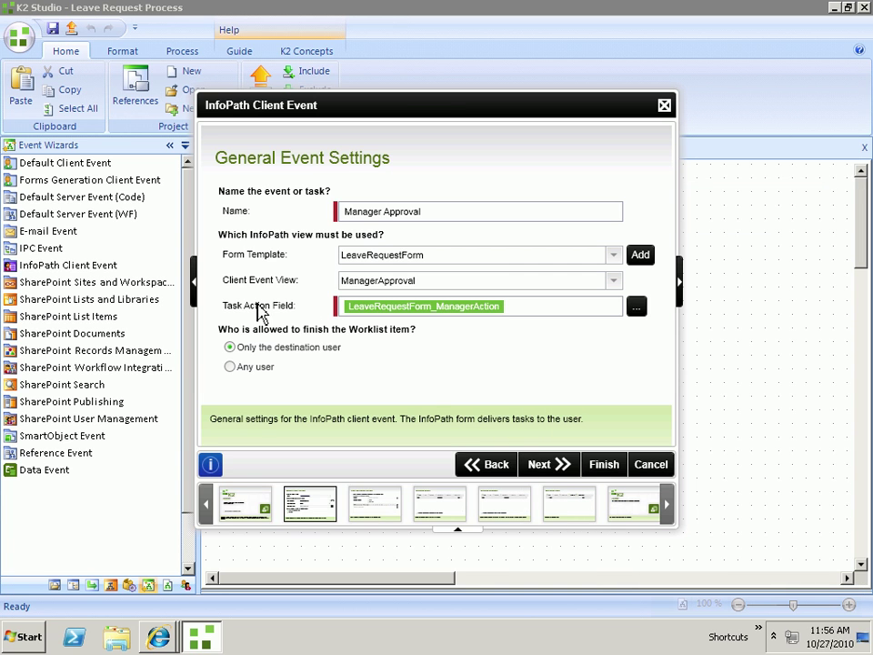
{"action": "left_click", "coordinate": [559, 465]}
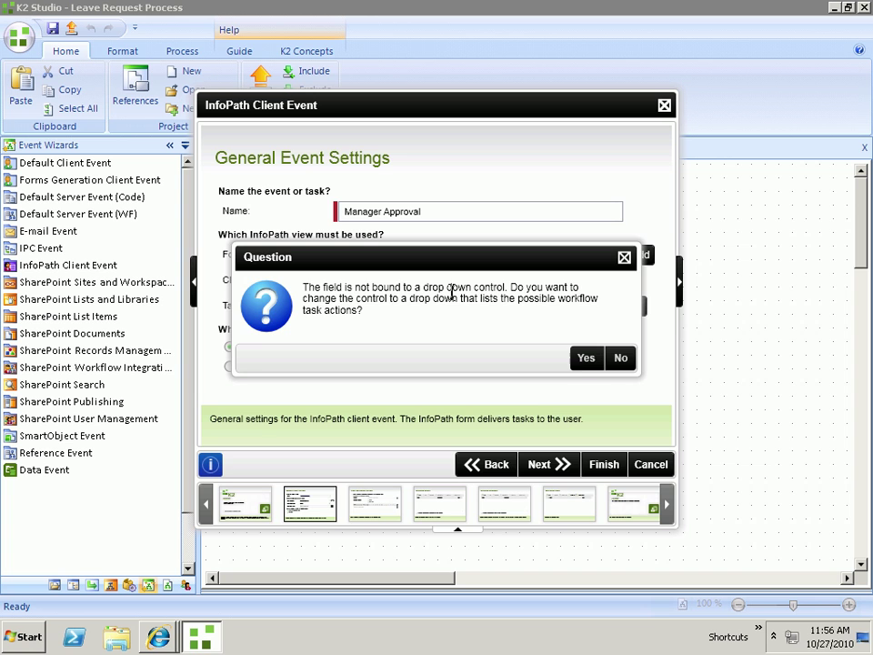
{"action": "left_click", "coordinate": [586, 359]}
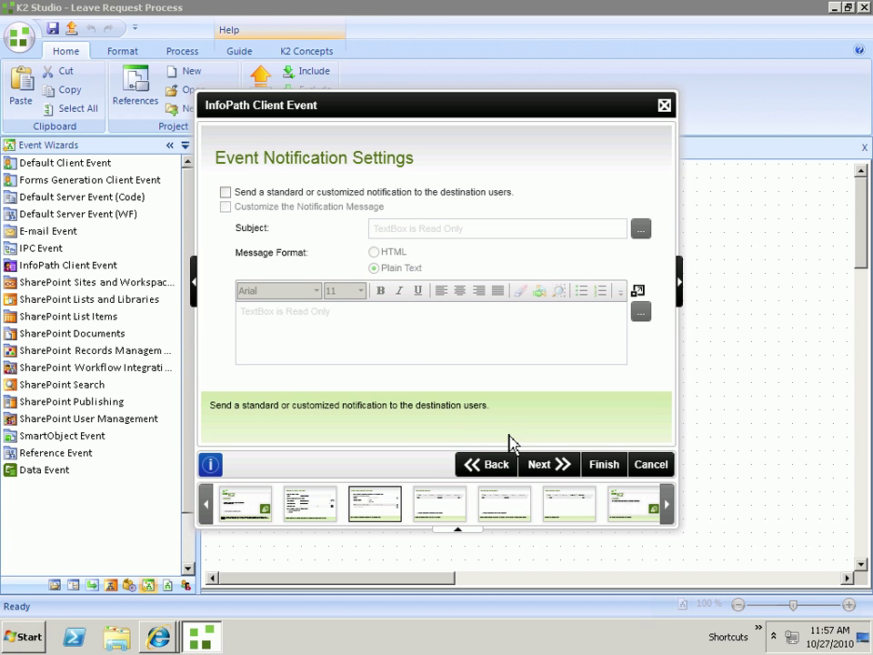
Step: Add the task actions Approve and Decline
{"action": "left_click", "coordinate": [564, 468]}
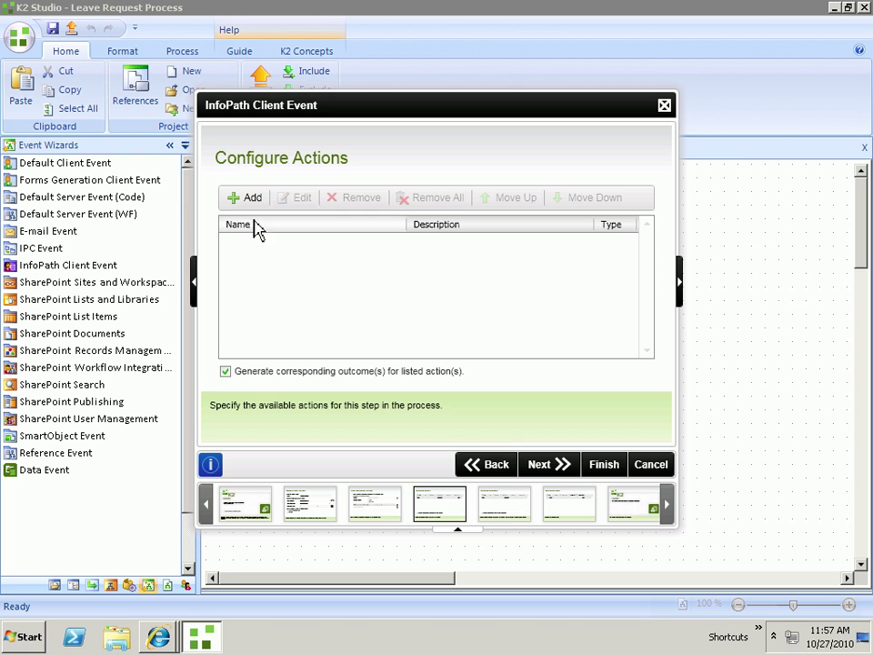
{"action": "double_click", "coordinate": [318, 263]}
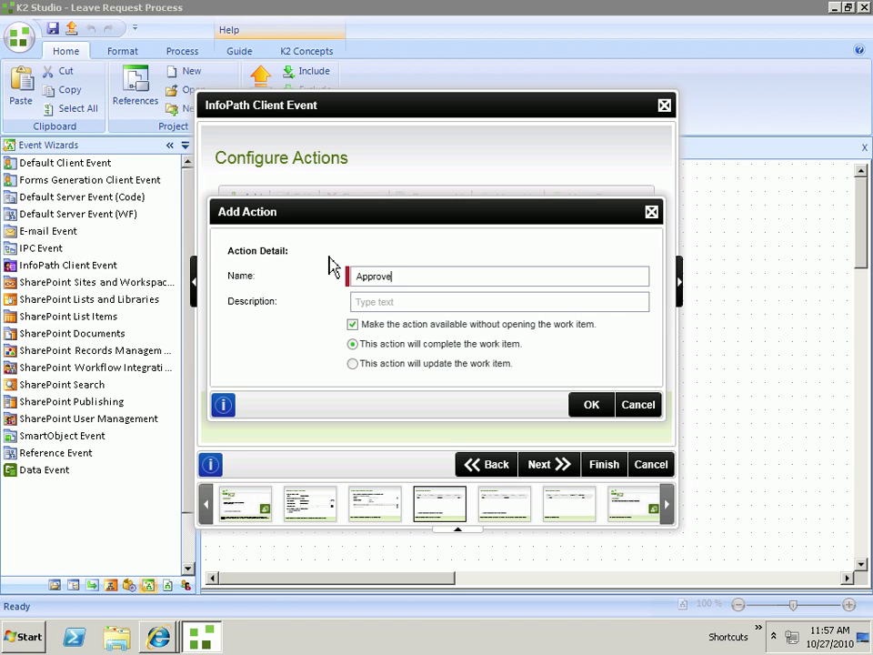
{"action": "type", "text": "Approve"}
{"action": "key", "text": "Return"}
{"action": "left_click", "coordinate": [248, 198]}
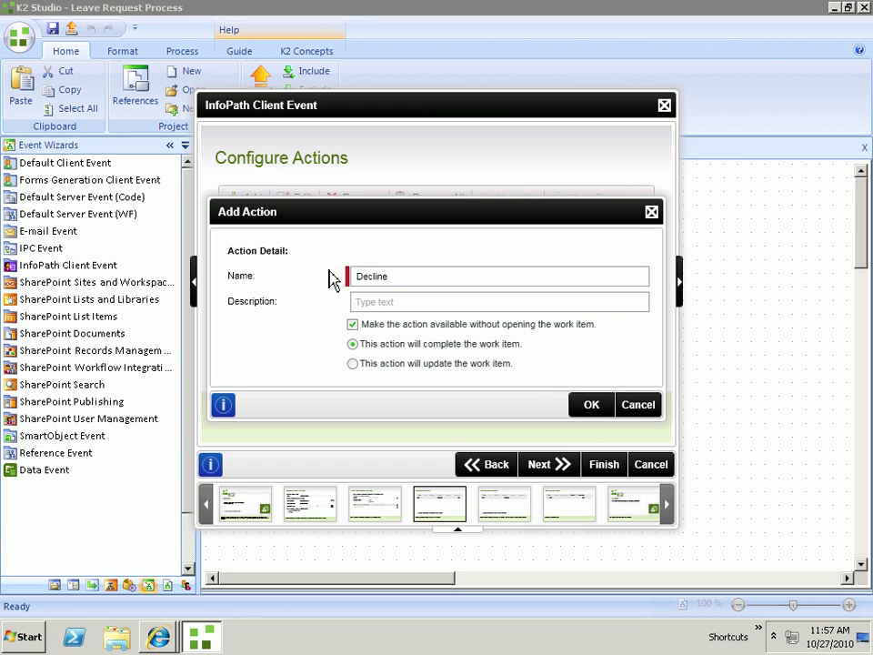
{"action": "type", "text": "Decline"}
{"action": "left_click", "coordinate": [587, 403]}
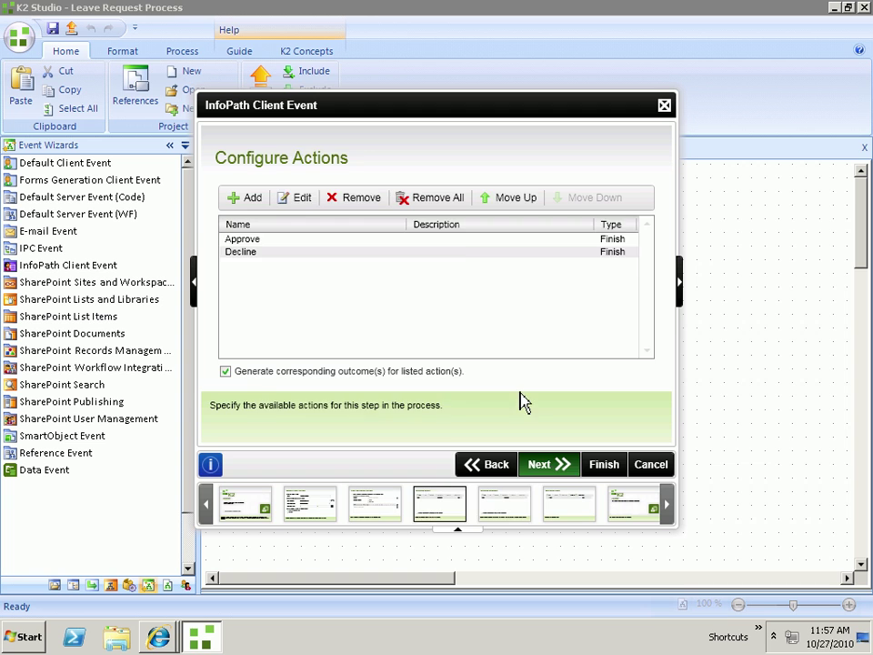
Step: Assign the task to the originator's Manager as destination user and finish the wizard
{"action": "left_click", "coordinate": [550, 468]}
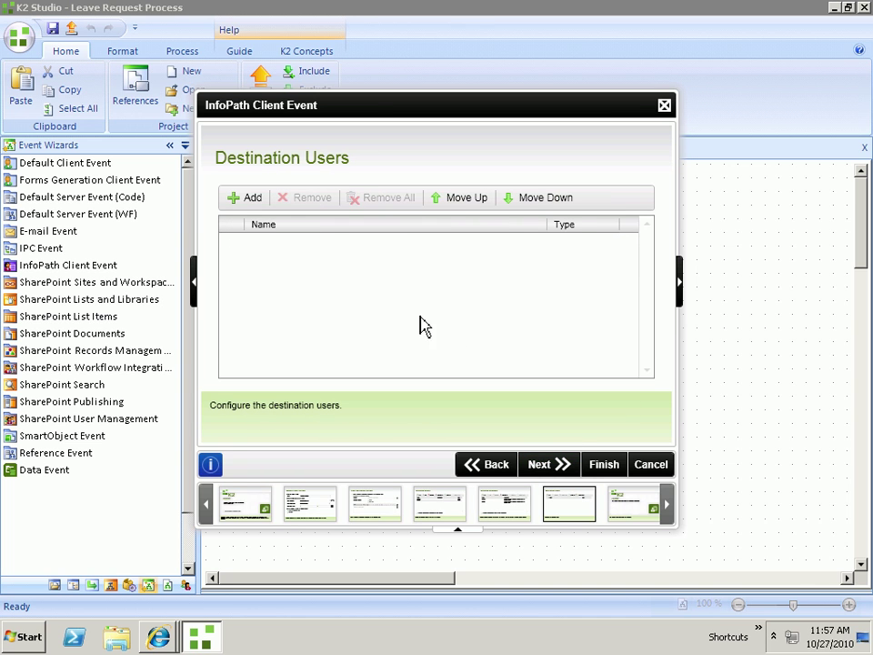
{"action": "left_click", "coordinate": [244, 208]}
{"action": "left_click", "coordinate": [532, 244]}
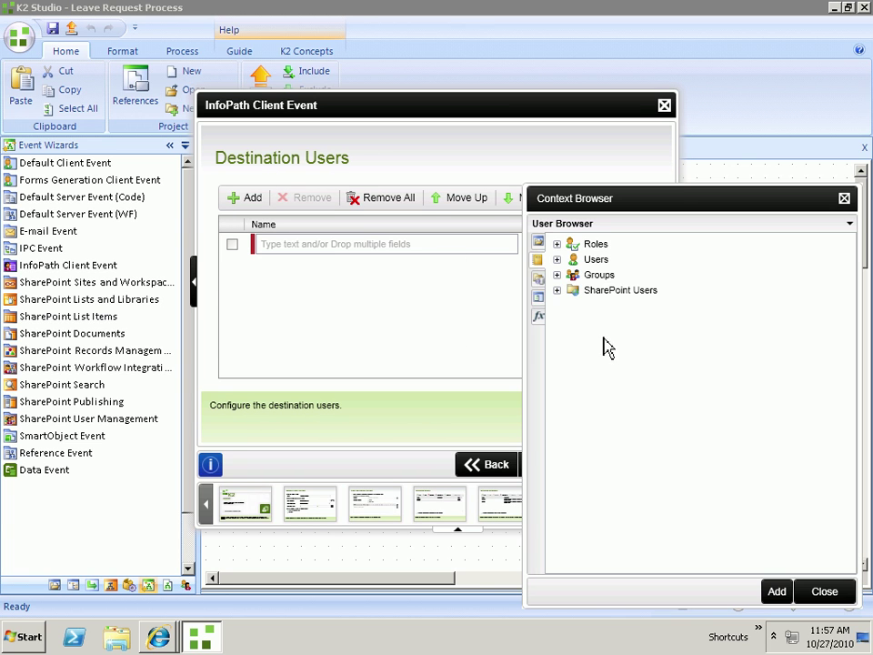
{"action": "left_click", "coordinate": [537, 297]}
{"action": "left_click", "coordinate": [556, 244]}
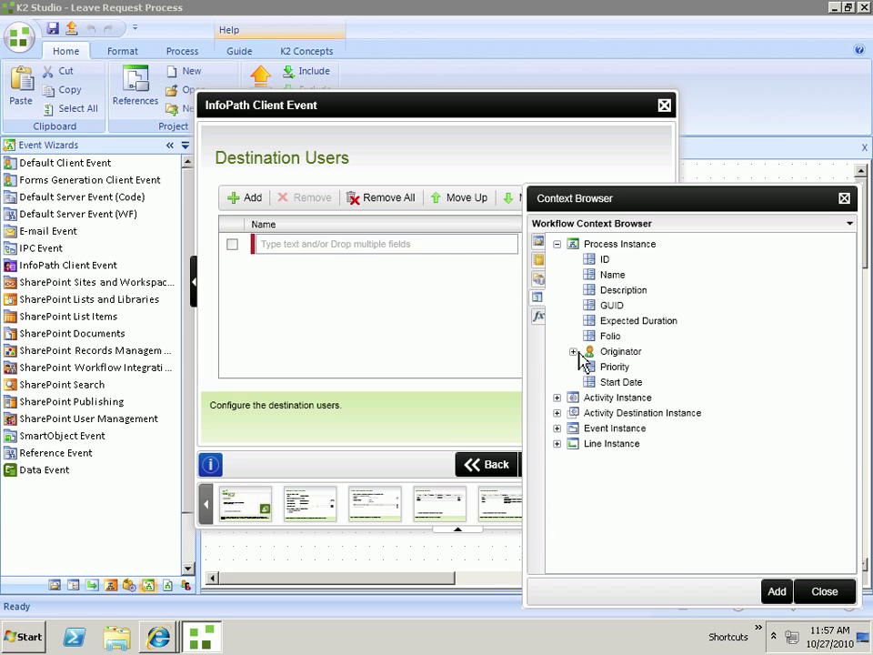
{"action": "left_click", "coordinate": [574, 351]}
{"action": "left_click", "coordinate": [633, 443]}
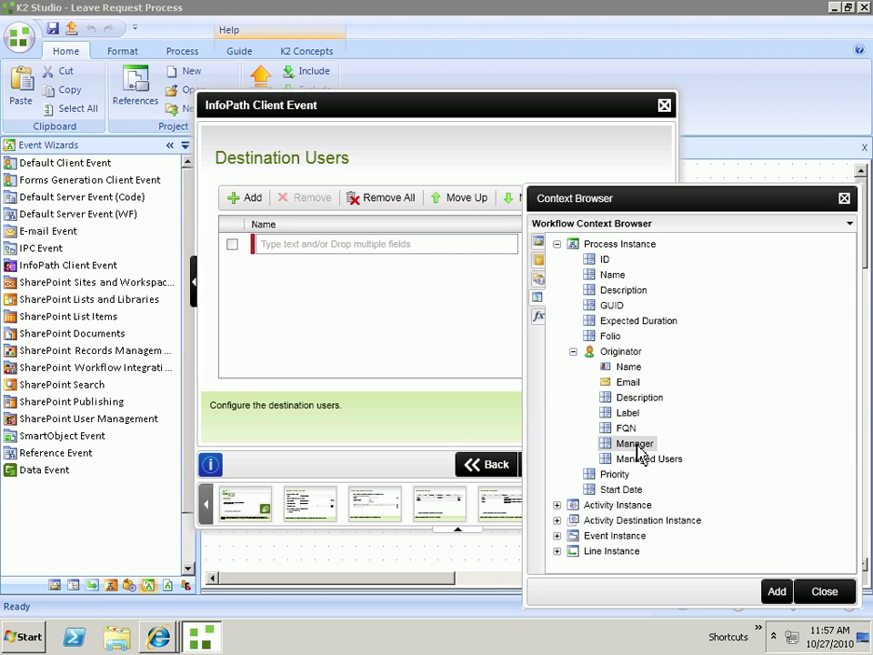
{"action": "left_click", "coordinate": [778, 593]}
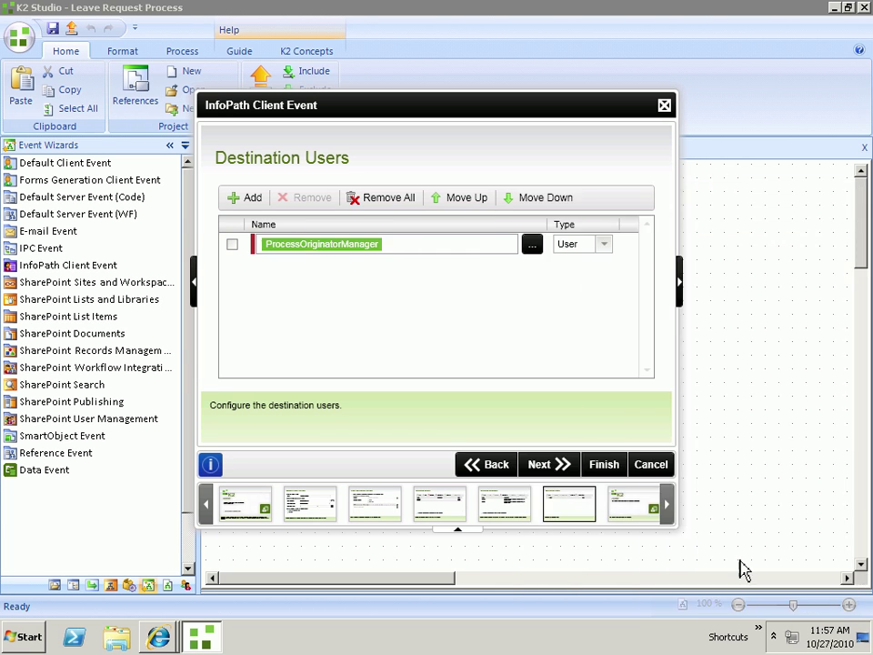
{"action": "left_click", "coordinate": [560, 466]}
{"action": "left_click", "coordinate": [602, 464]}
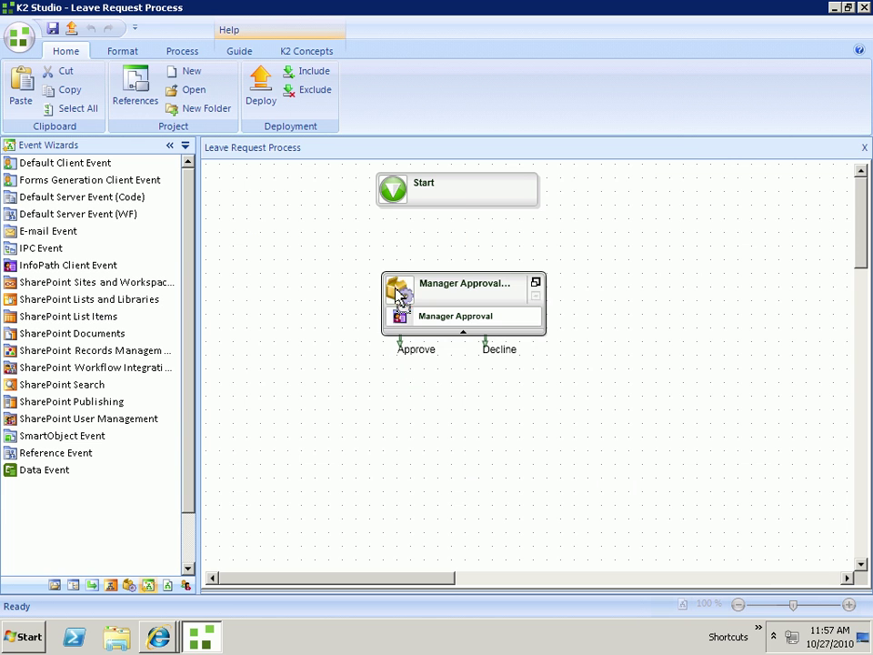
Step: Link Start to Manager Approval and add server code activities named Approved and Declined
{"action": "left_click_drag", "start_coordinate": [455, 192], "coordinate": [460, 308]}
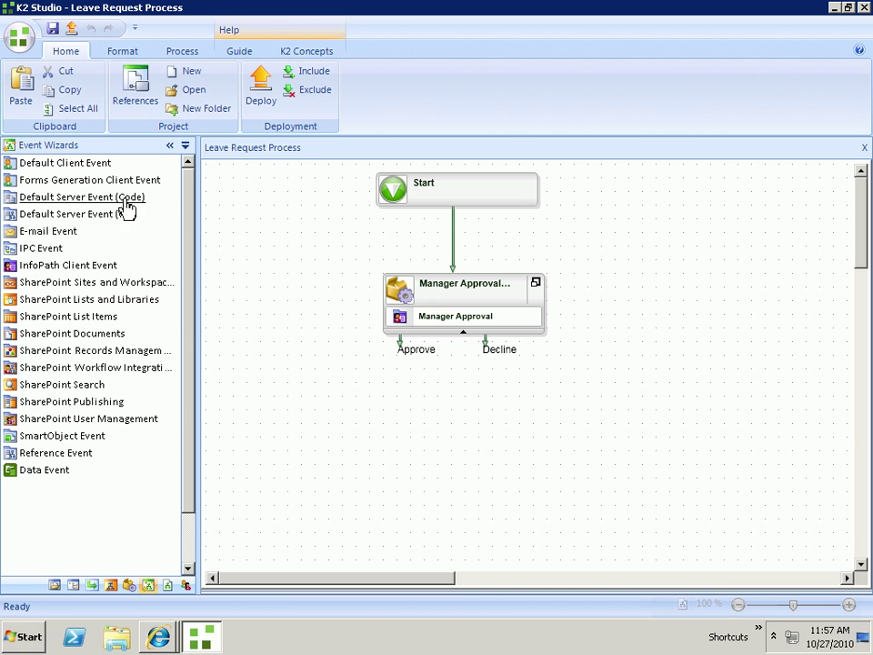
{"action": "left_click_drag", "start_coordinate": [125, 202], "coordinate": [318, 434]}
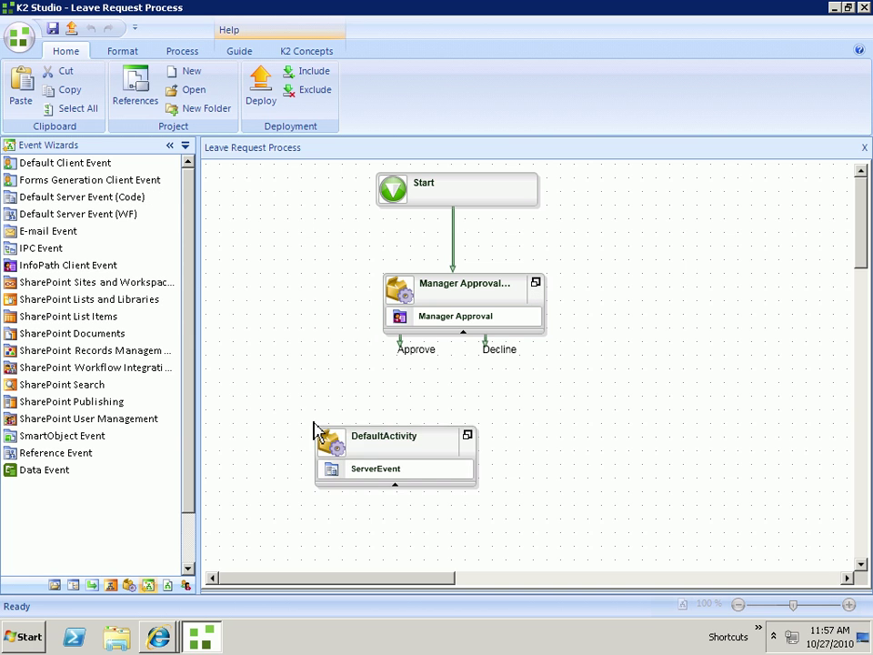
{"action": "left_click", "coordinate": [380, 438]}
{"action": "type", "text": "Approved"}
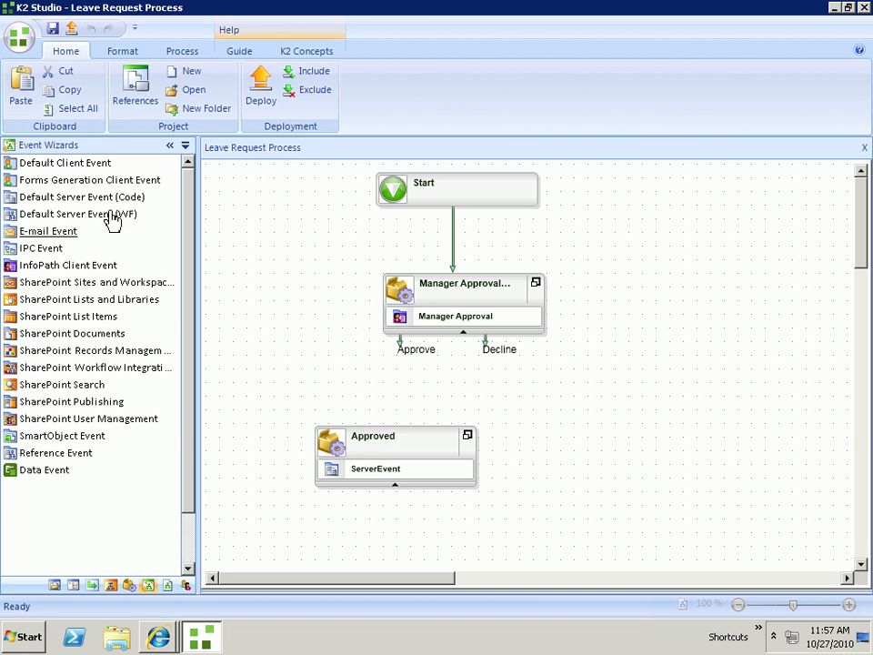
{"action": "left_click_drag", "start_coordinate": [113, 196], "coordinate": [564, 459]}
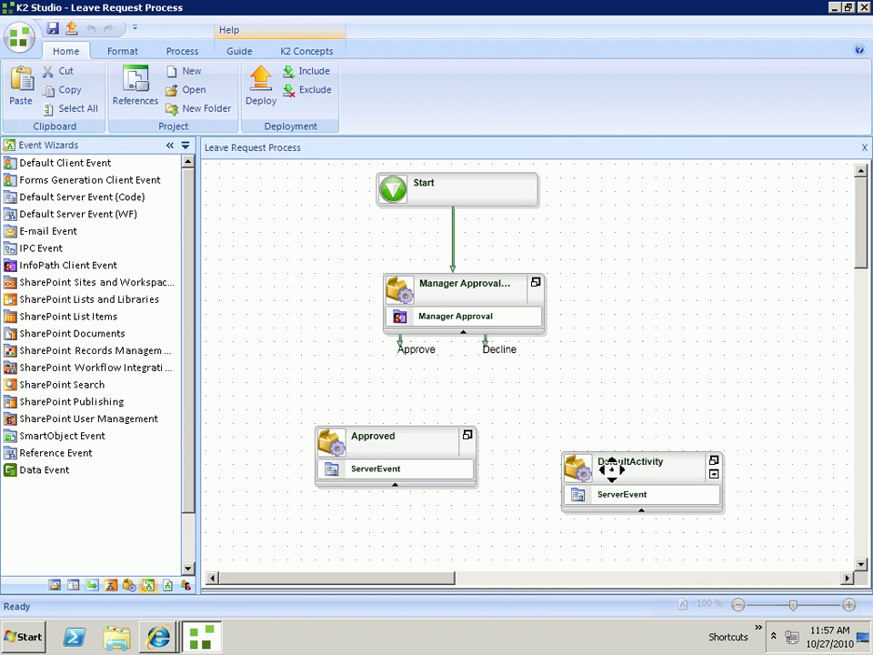
{"action": "left_click", "coordinate": [628, 468]}
{"action": "type", "text": "Dec"}
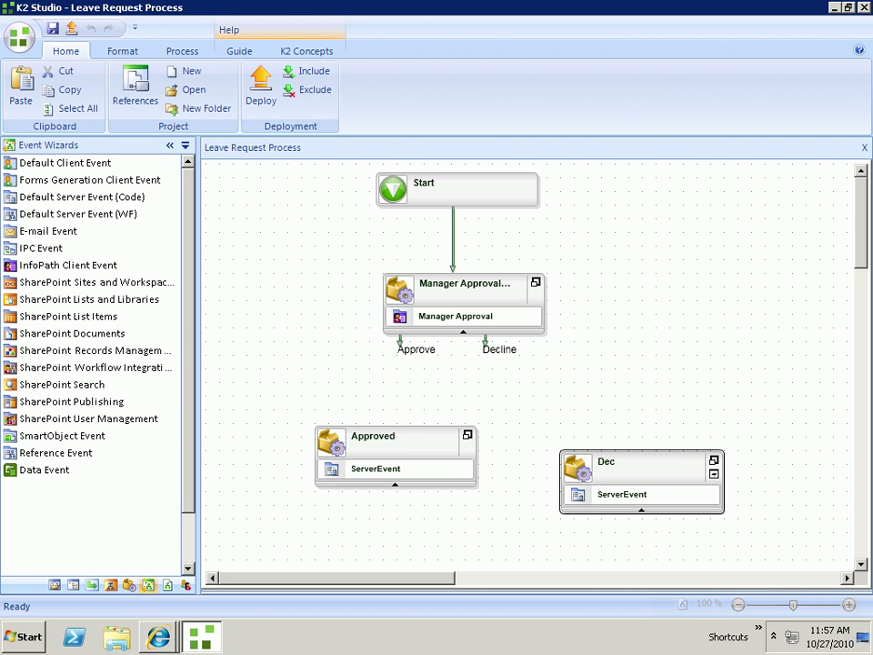
{"action": "type", "text": "lined"}
Step: Align the two activities, route Approve to Approved and Decline to Declined, and save
{"action": "left_click_drag", "start_coordinate": [333, 434], "coordinate": [269, 459]}
{"action": "left_click_drag", "start_coordinate": [577, 469], "coordinate": [522, 454]}
{"action": "left_click_drag", "start_coordinate": [407, 351], "coordinate": [289, 434]}
{"action": "left_click_drag", "start_coordinate": [488, 354], "coordinate": [576, 443]}
{"action": "left_click", "coordinate": [54, 29]}
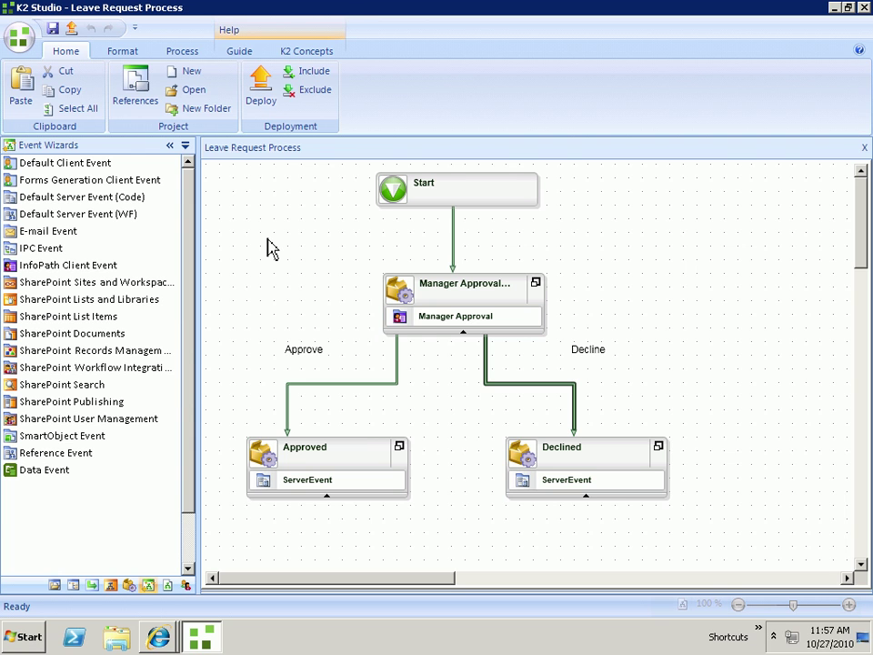
Step: Open the process's InfoPath form integration page, check the LeaveRequestForm.xsn location path, and open it in design mode
{"action": "left_click", "coordinate": [183, 51]}
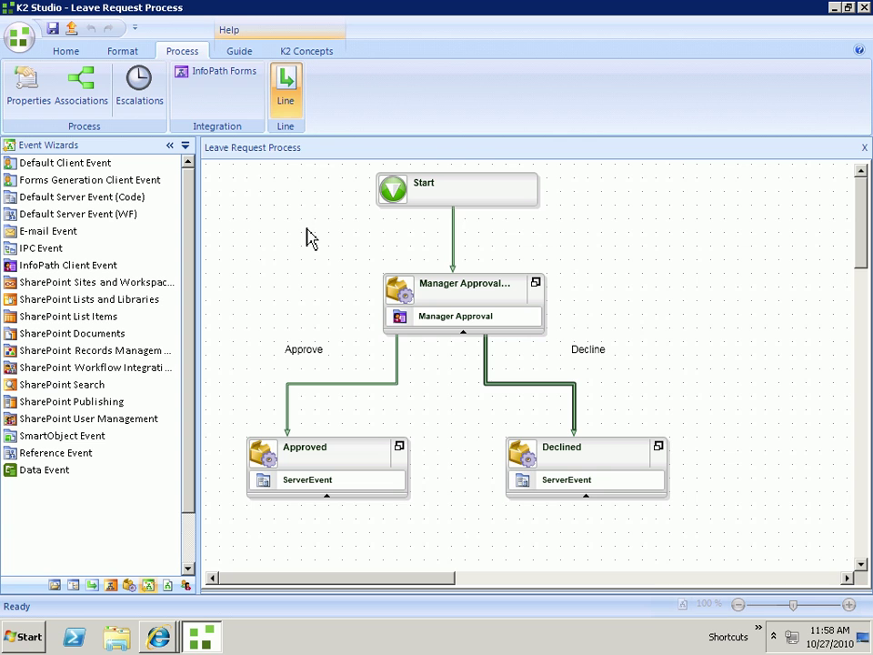
{"action": "left_click", "coordinate": [222, 75]}
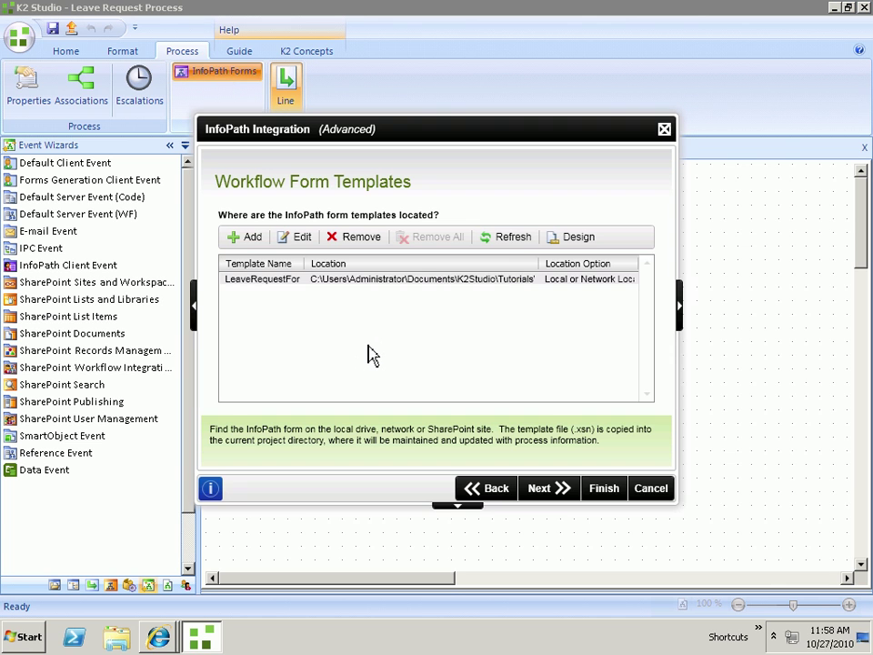
{"action": "double_click", "coordinate": [539, 264]}
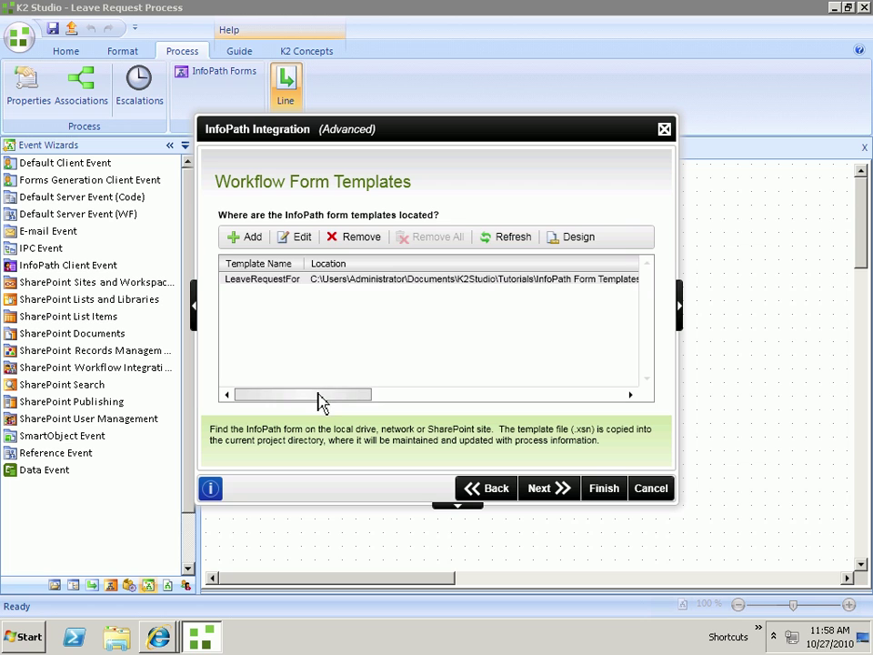
{"action": "left_click_drag", "start_coordinate": [324, 401], "coordinate": [421, 426]}
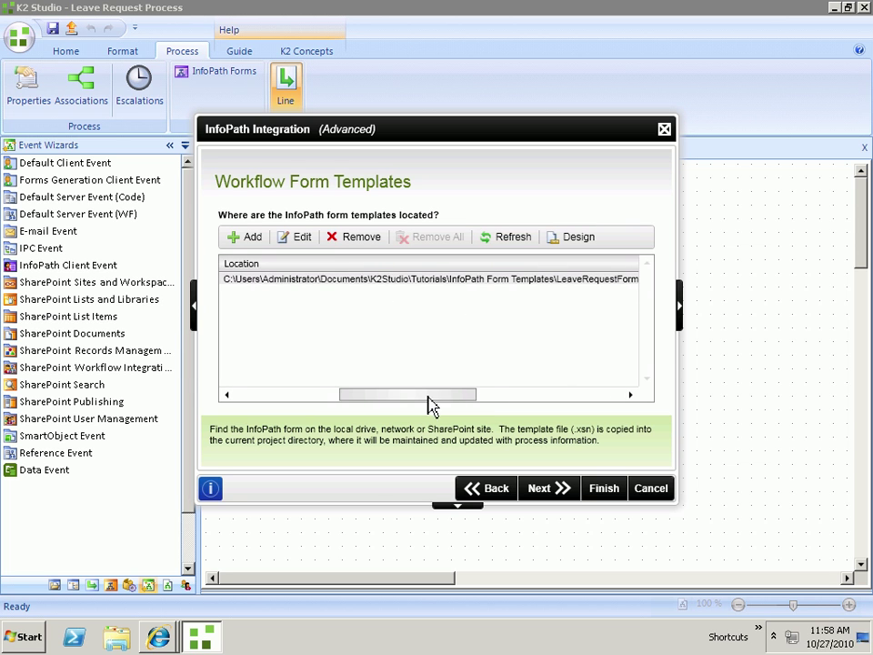
{"action": "left_click_drag", "start_coordinate": [431, 404], "coordinate": [488, 403]}
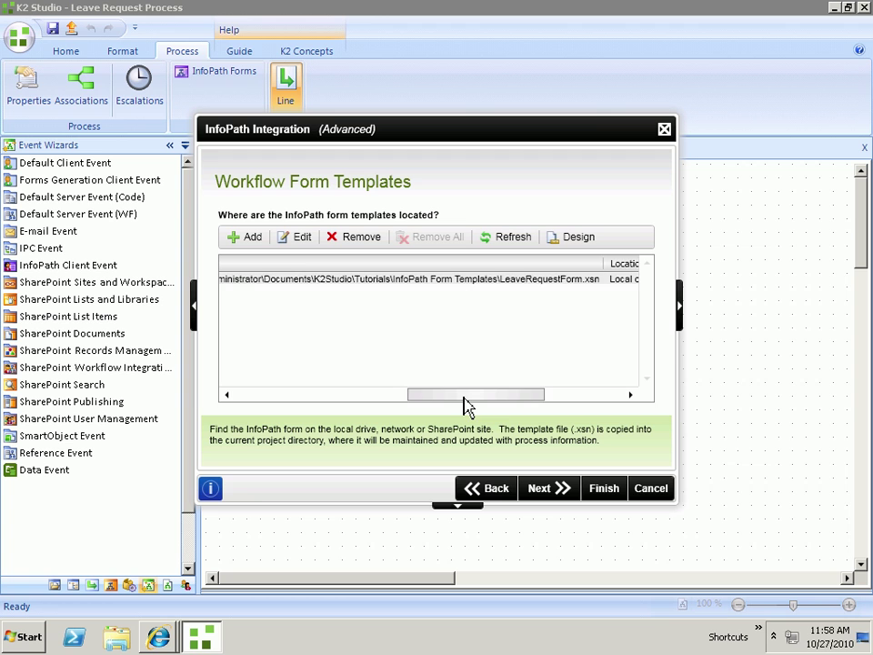
{"action": "mouse_move", "coordinate": [463, 404]}
{"action": "left_mouse_down"}
{"action": "mouse_move", "coordinate": [554, 400]}
{"action": "mouse_move", "coordinate": [486, 399]}
{"action": "mouse_move", "coordinate": [450, 411]}
{"action": "left_mouse_up"}
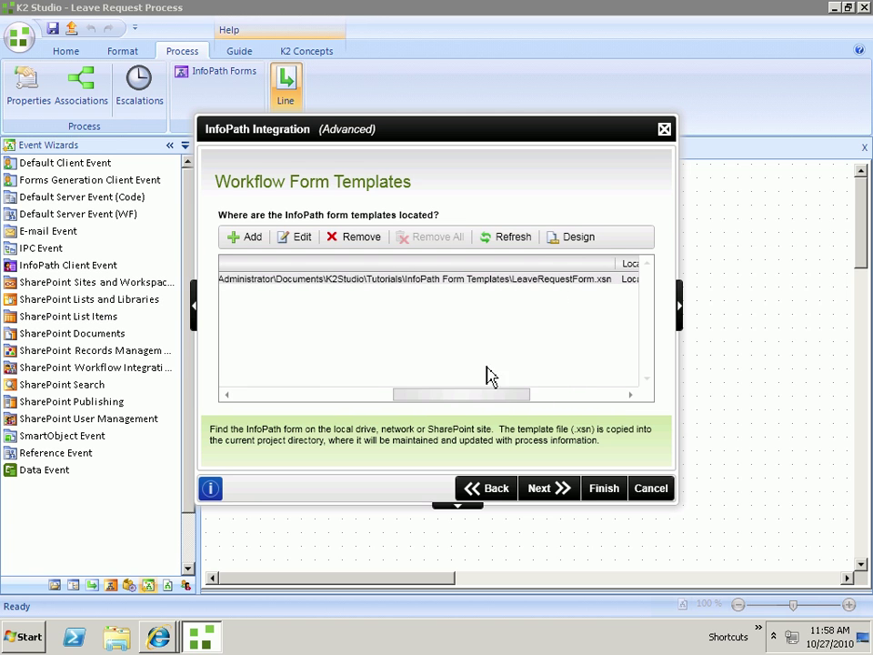
{"action": "left_click_drag", "start_coordinate": [474, 404], "coordinate": [503, 403]}
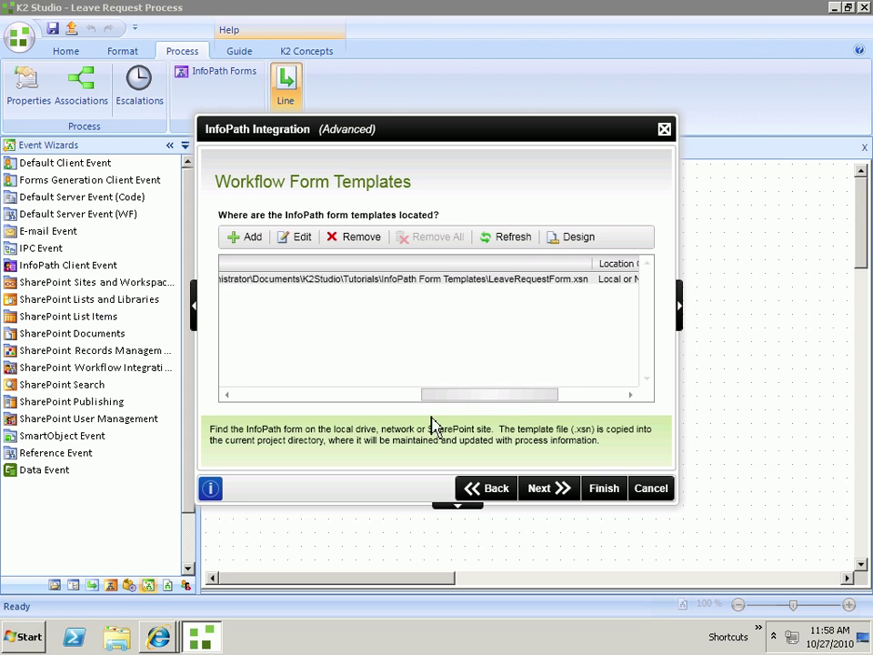
{"action": "left_click", "coordinate": [585, 238]}
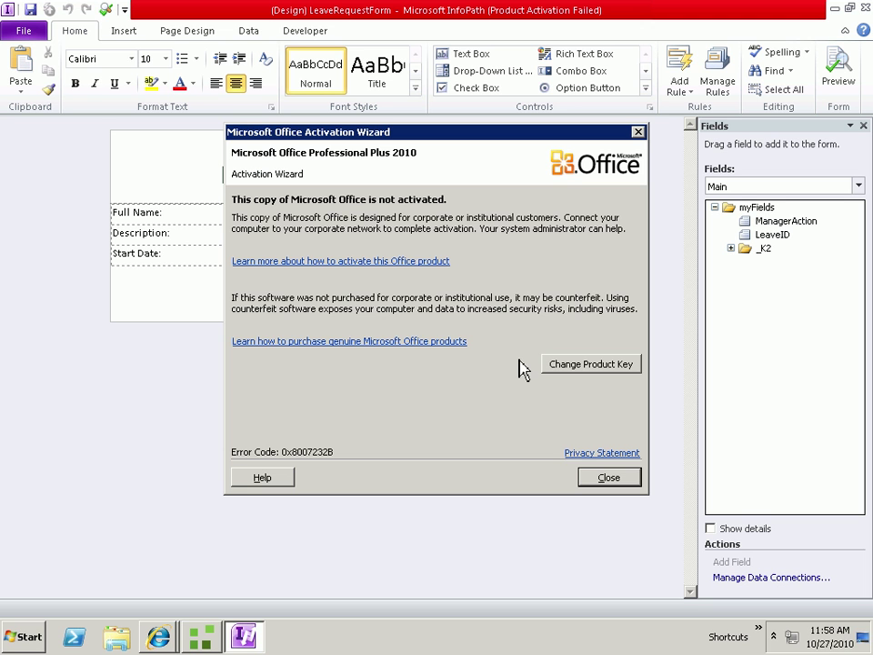
Step: Dismiss the Office activation notice and look through the Page Design and Insert ribbons
{"action": "left_click", "coordinate": [595, 478]}
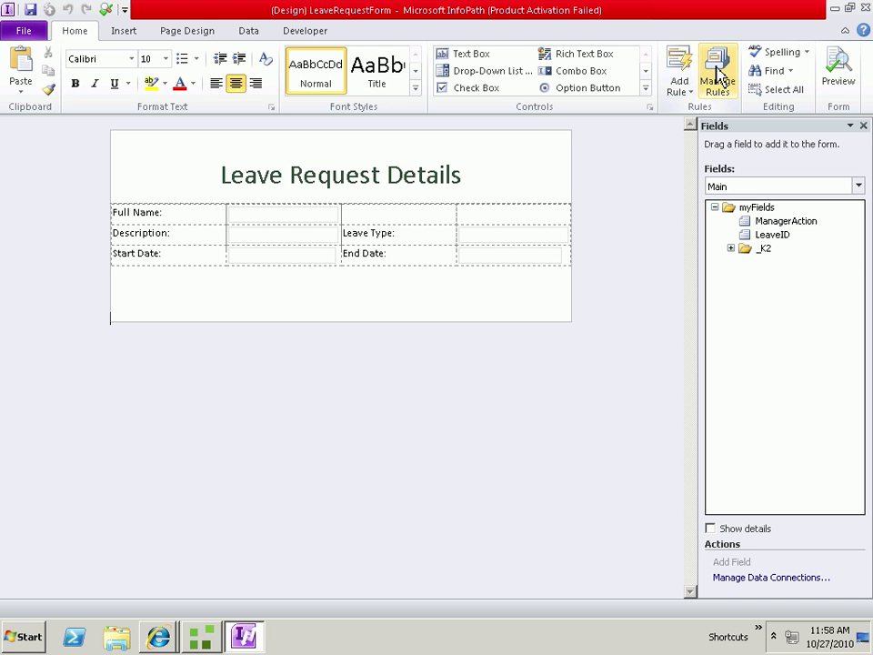
{"action": "left_click", "coordinate": [193, 34]}
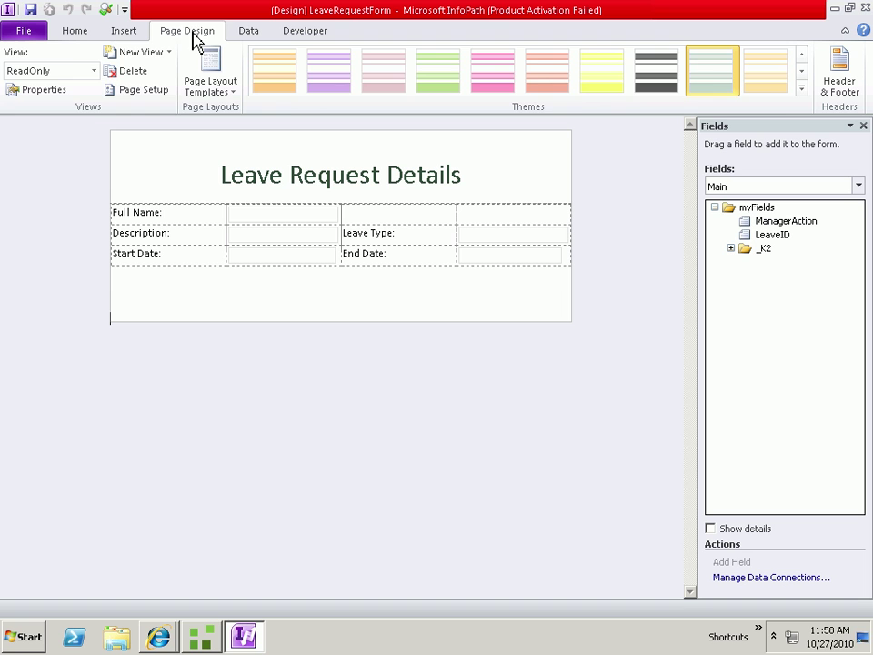
{"action": "left_click", "coordinate": [127, 33]}
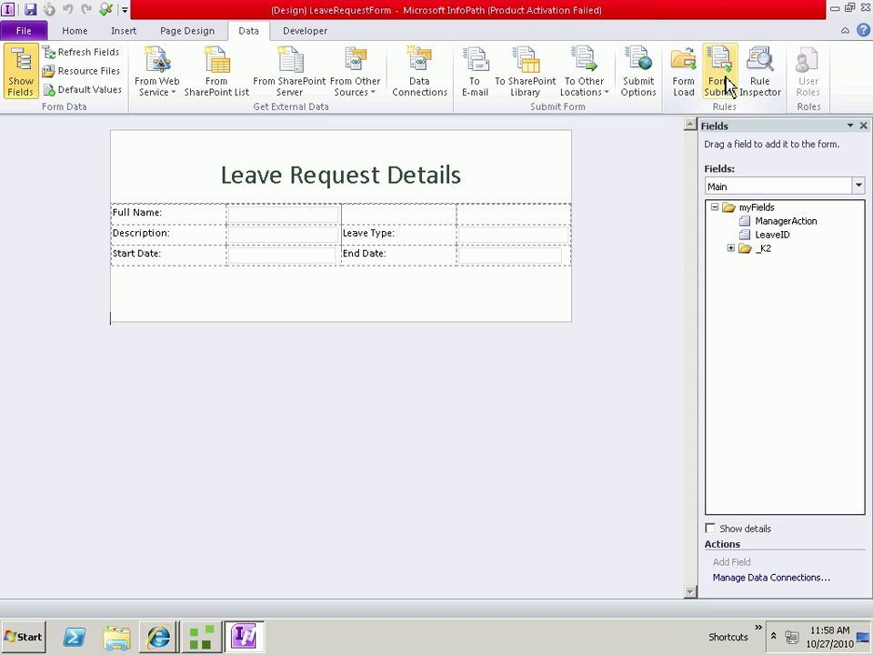
Step: Add a new Form Submit action rule named 'Create Leave Request'
{"action": "left_click", "coordinate": [723, 82]}
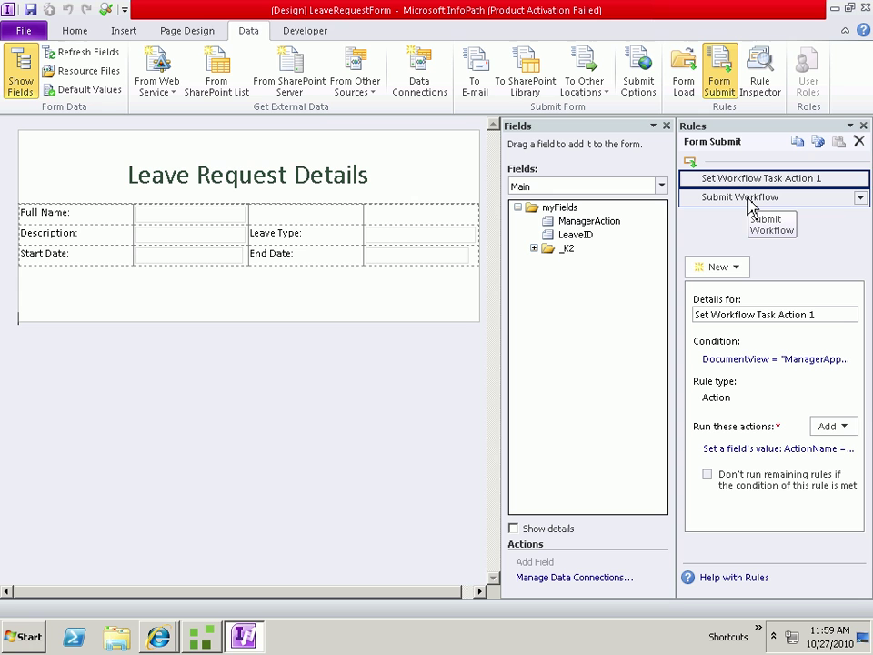
{"action": "left_click", "coordinate": [726, 269]}
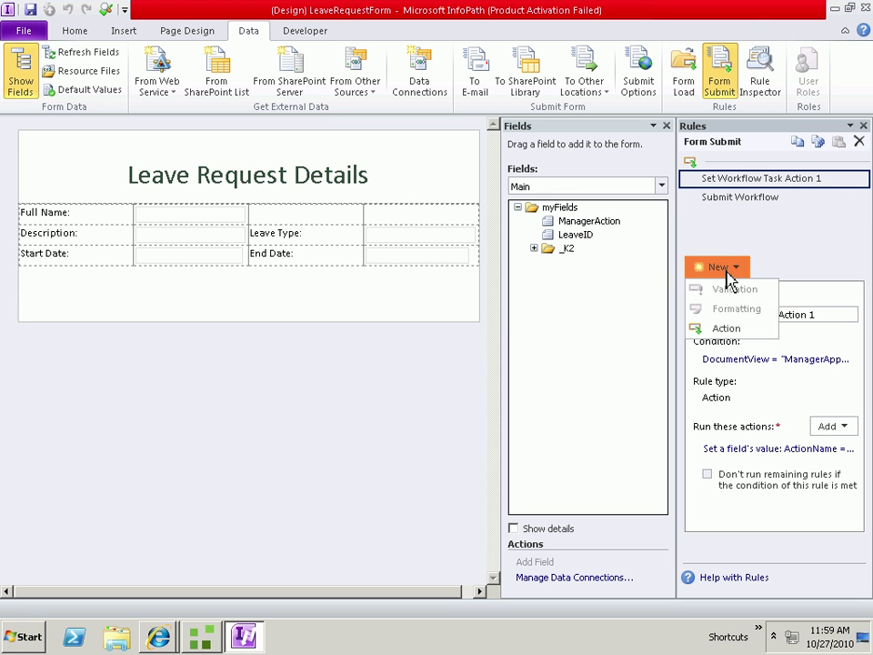
{"action": "left_click", "coordinate": [717, 327]}
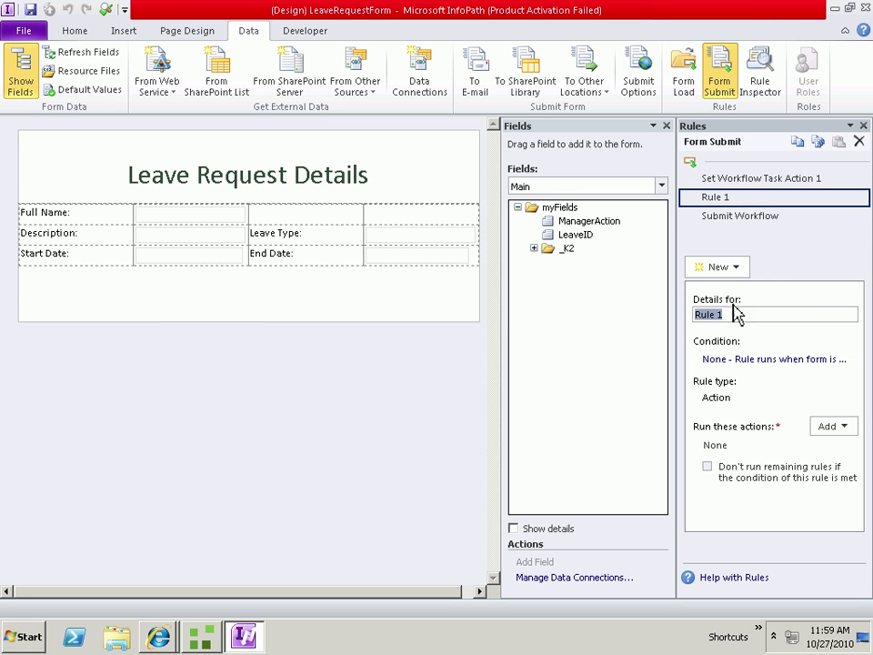
{"action": "type", "text": "Create Leave Req"}
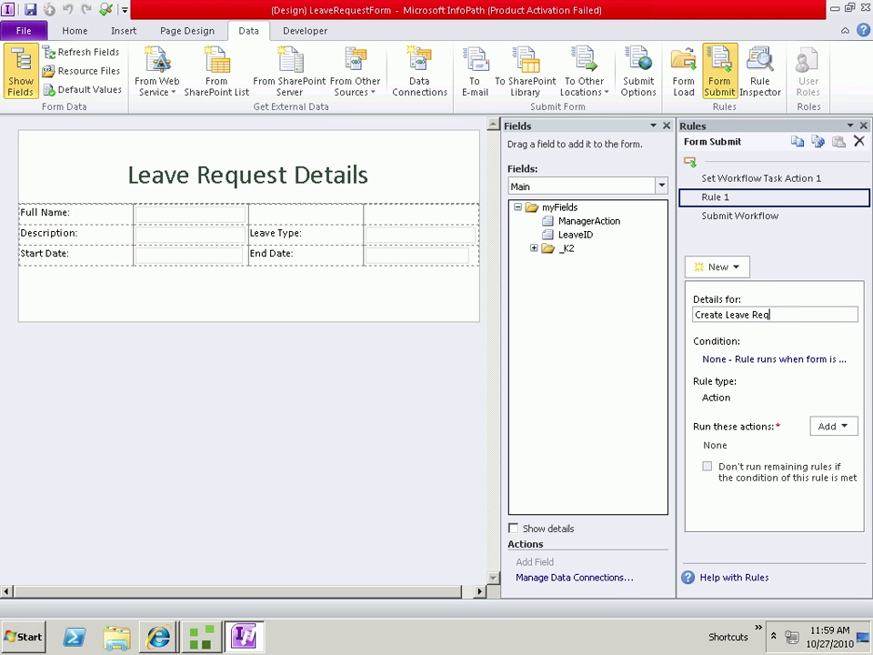
{"action": "type", "text": "uest"}
Step: Give the rule the condition _K2 DocumentView is equal to 'Submit'
{"action": "left_click", "coordinate": [780, 359]}
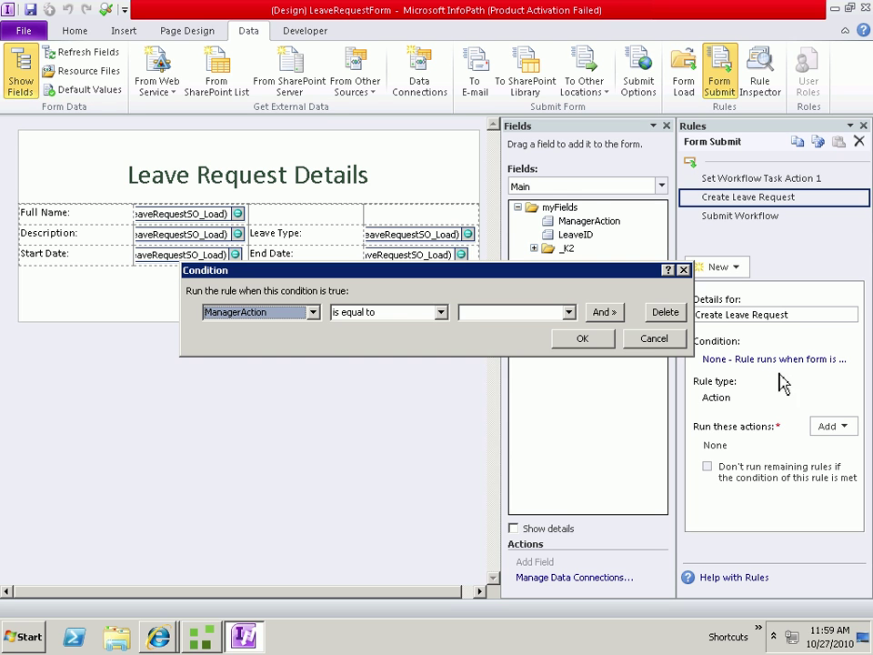
{"action": "left_click", "coordinate": [313, 312]}
{"action": "left_click", "coordinate": [254, 361]}
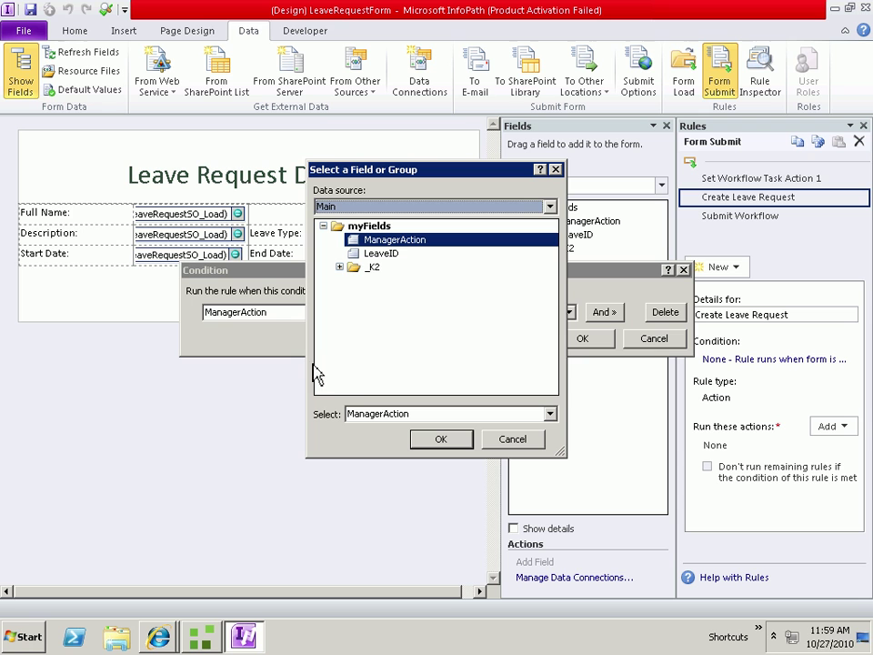
{"action": "left_click", "coordinate": [339, 267]}
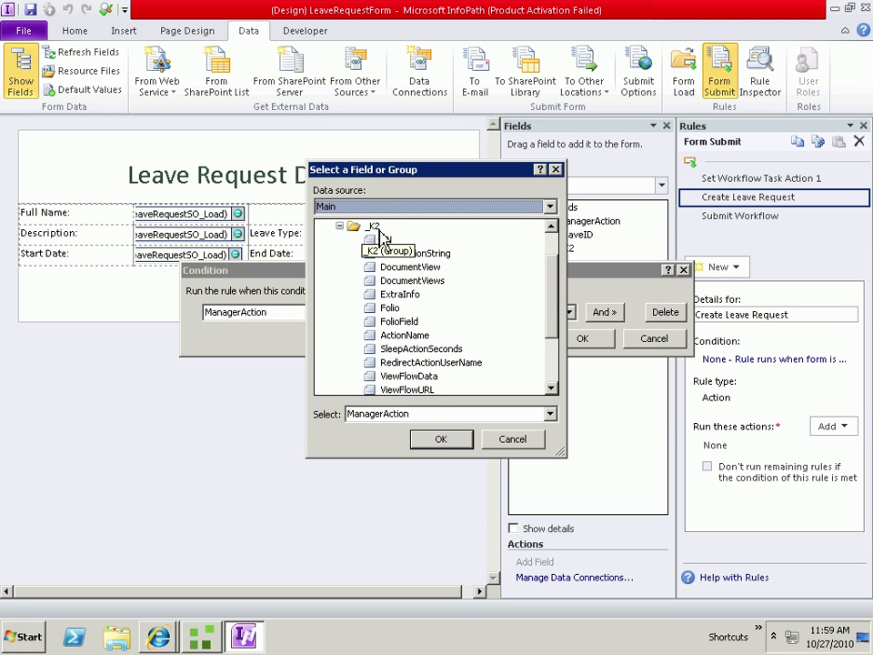
{"action": "left_click", "coordinate": [411, 270]}
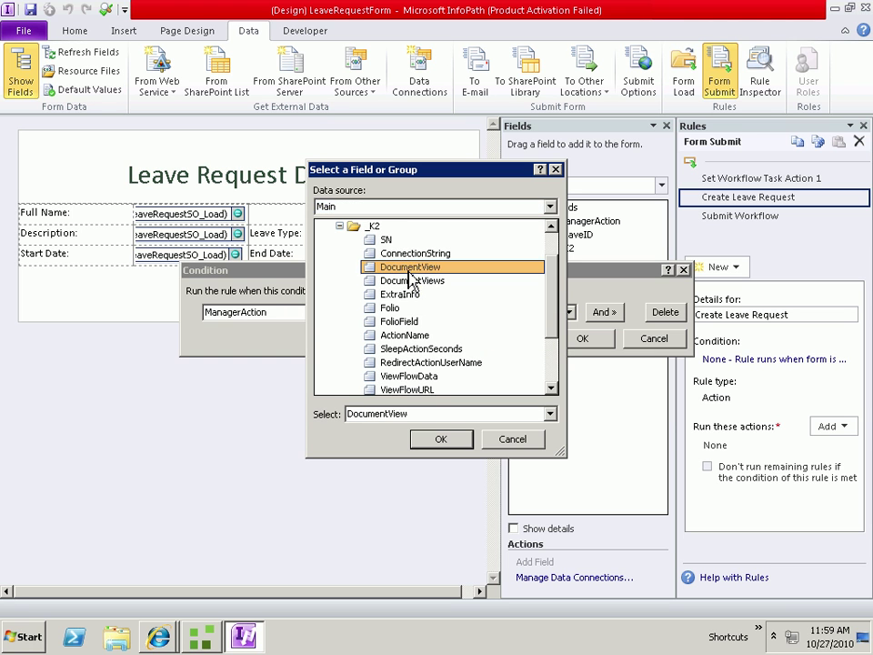
{"action": "left_click", "coordinate": [440, 439]}
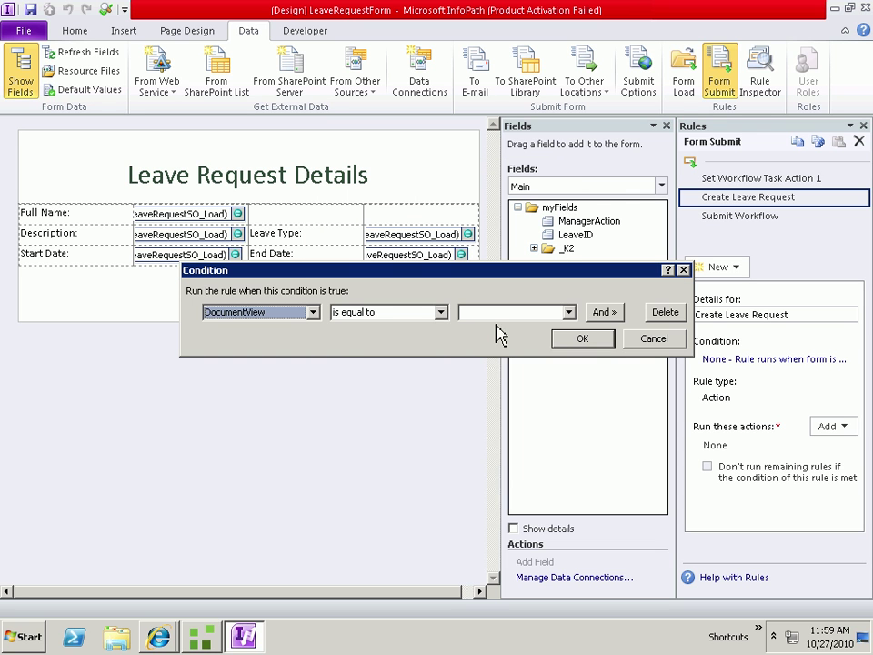
{"action": "left_click", "coordinate": [442, 312]}
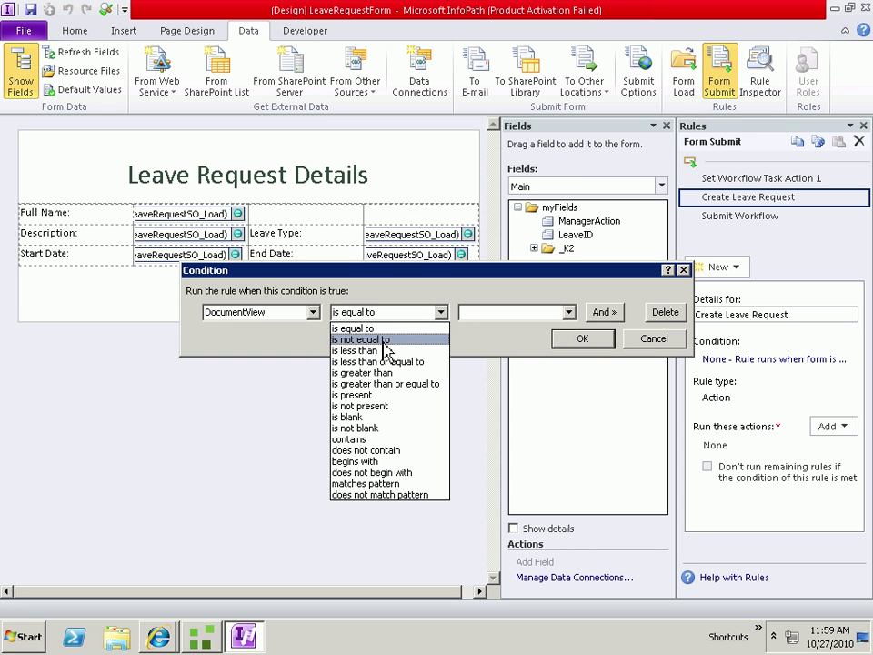
{"action": "left_click", "coordinate": [382, 329]}
{"action": "left_click", "coordinate": [487, 313]}
{"action": "left_click", "coordinate": [486, 327]}
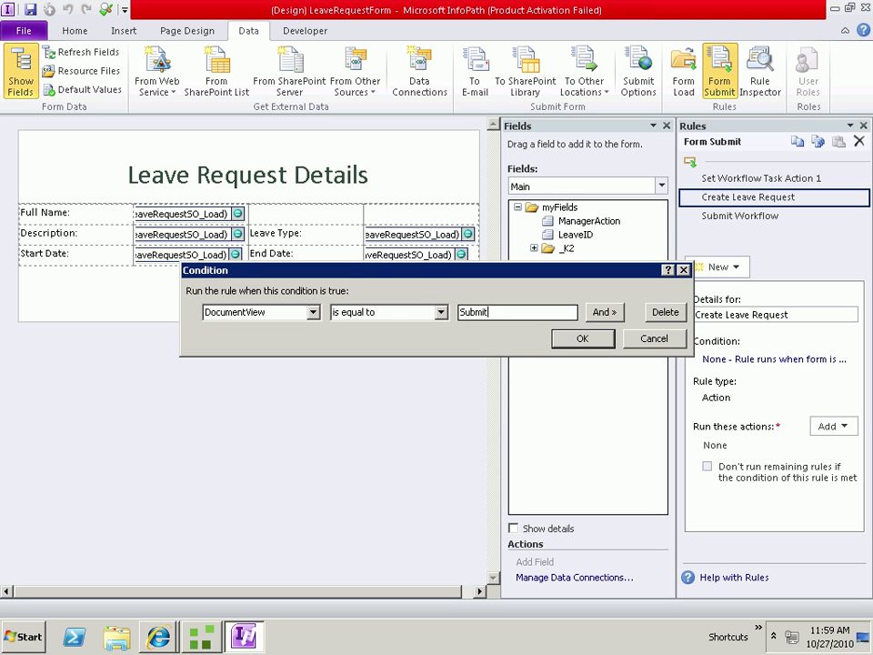
{"action": "left_click", "coordinate": [582, 338]}
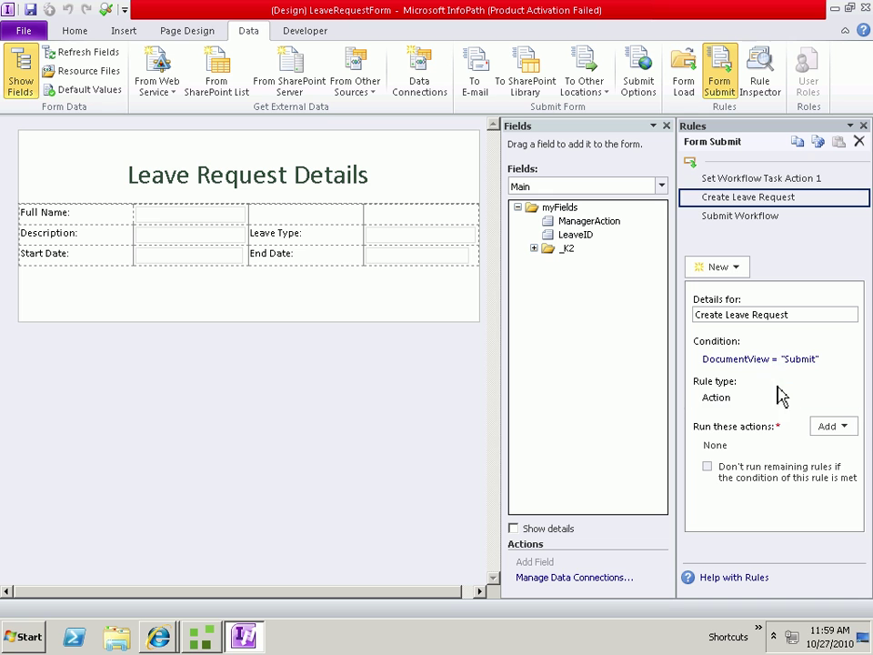
Step: Add a Query for data action using the LeaveRequestSO_Create connection
{"action": "left_click", "coordinate": [830, 435]}
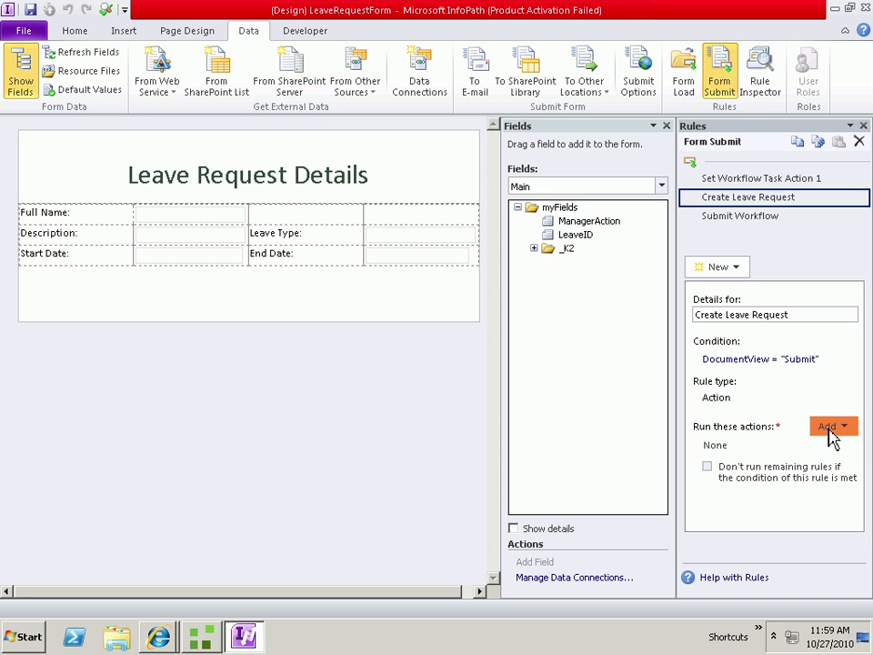
{"action": "left_click", "coordinate": [780, 490]}
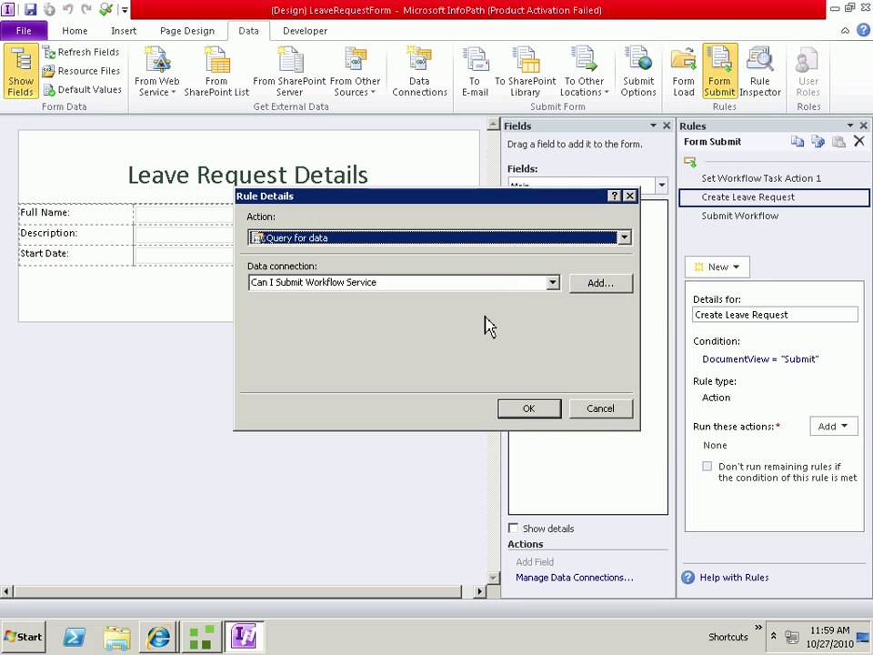
{"action": "left_click", "coordinate": [496, 283]}
{"action": "left_click", "coordinate": [343, 321]}
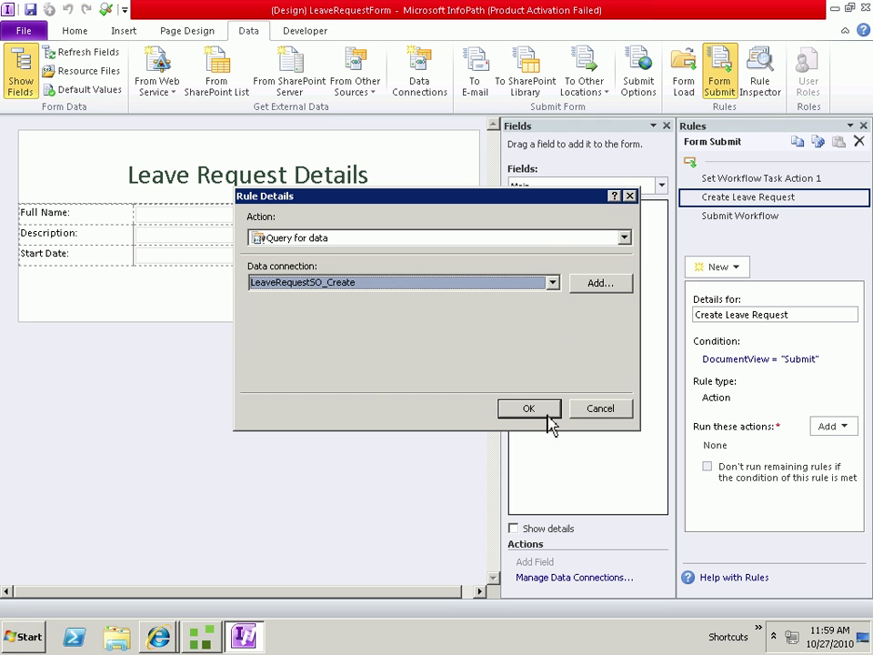
{"action": "left_click", "coordinate": [522, 414]}
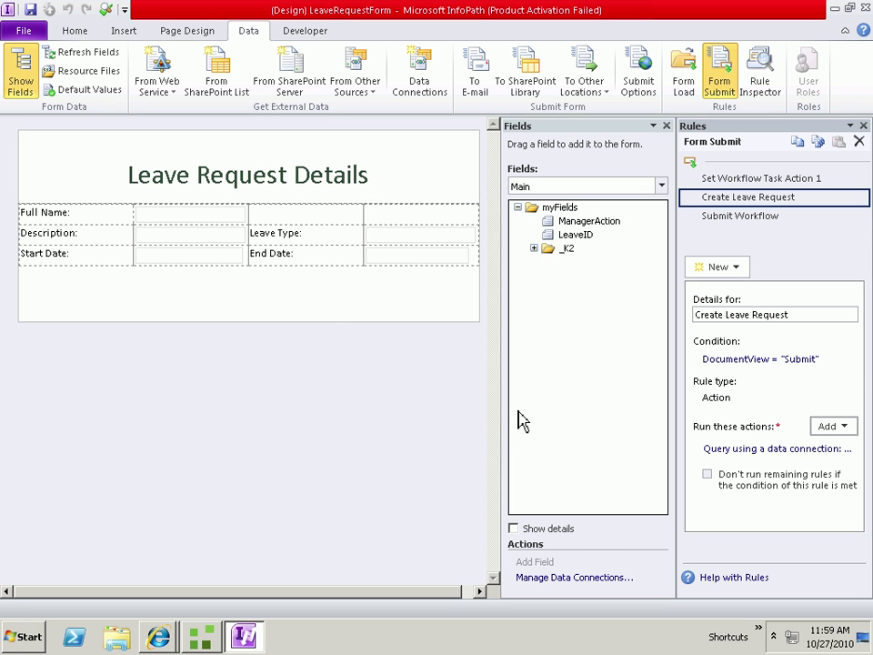
Step: Add a Set a field's value action targeting the LeaveID field
{"action": "left_click", "coordinate": [828, 427]}
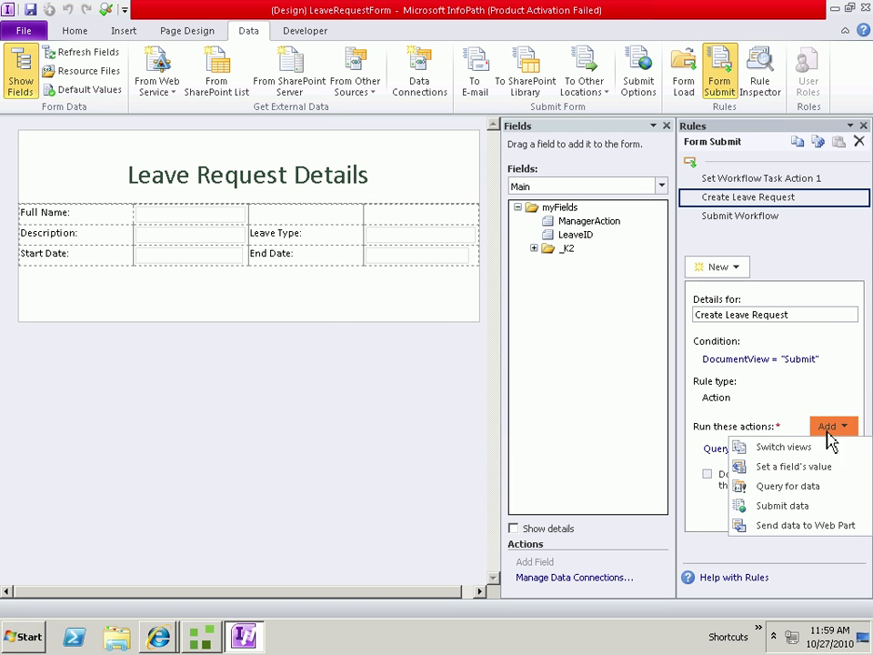
{"action": "left_click", "coordinate": [764, 467]}
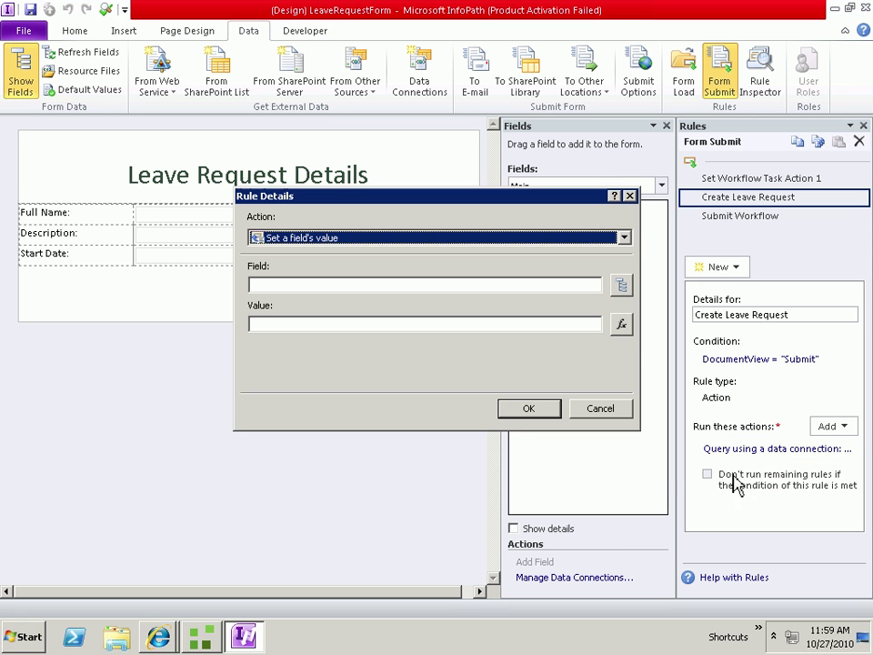
{"action": "left_click", "coordinate": [621, 285]}
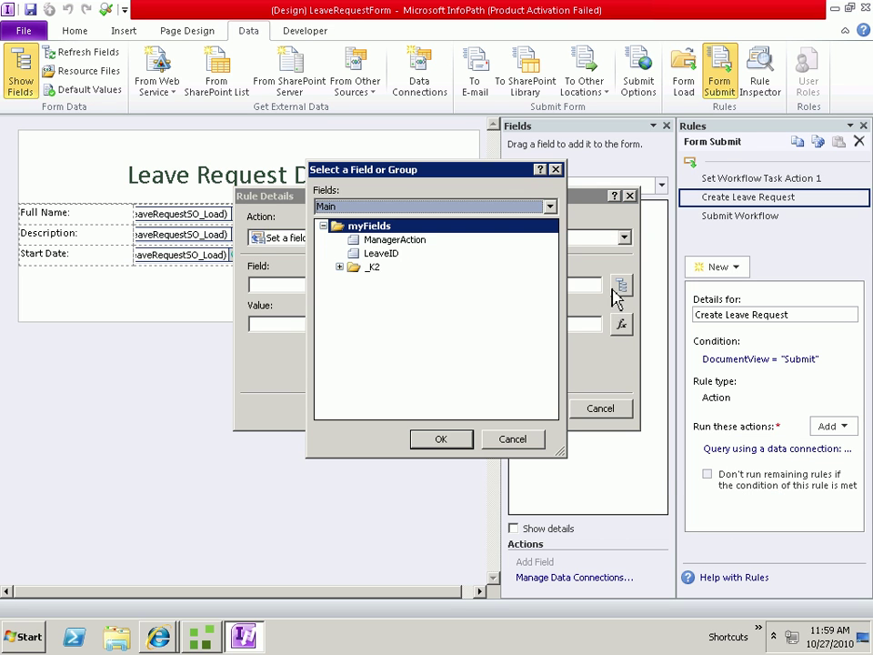
{"action": "left_click", "coordinate": [387, 254]}
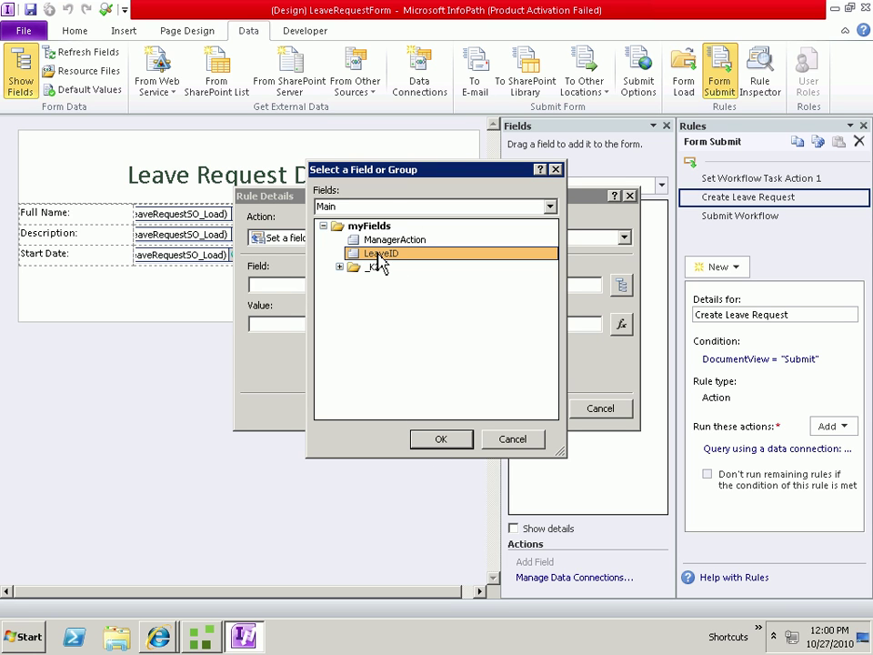
{"action": "left_click", "coordinate": [440, 440]}
Step: Set LeaveID's value to the ID returned in LeaveRequestSO_Create's ReturnProperties
{"action": "left_click", "coordinate": [625, 326]}
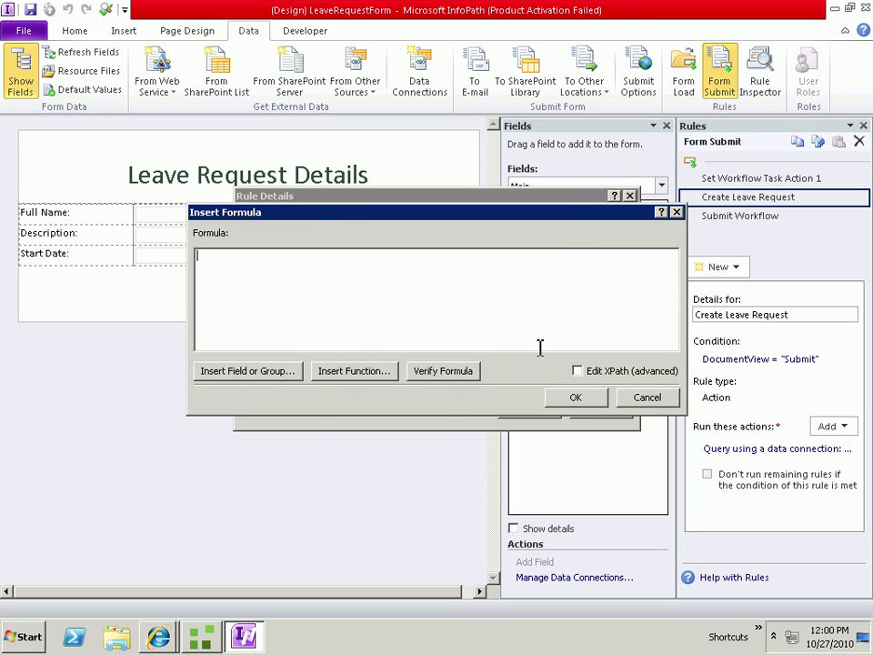
{"action": "left_click", "coordinate": [271, 373]}
{"action": "left_click", "coordinate": [405, 207]}
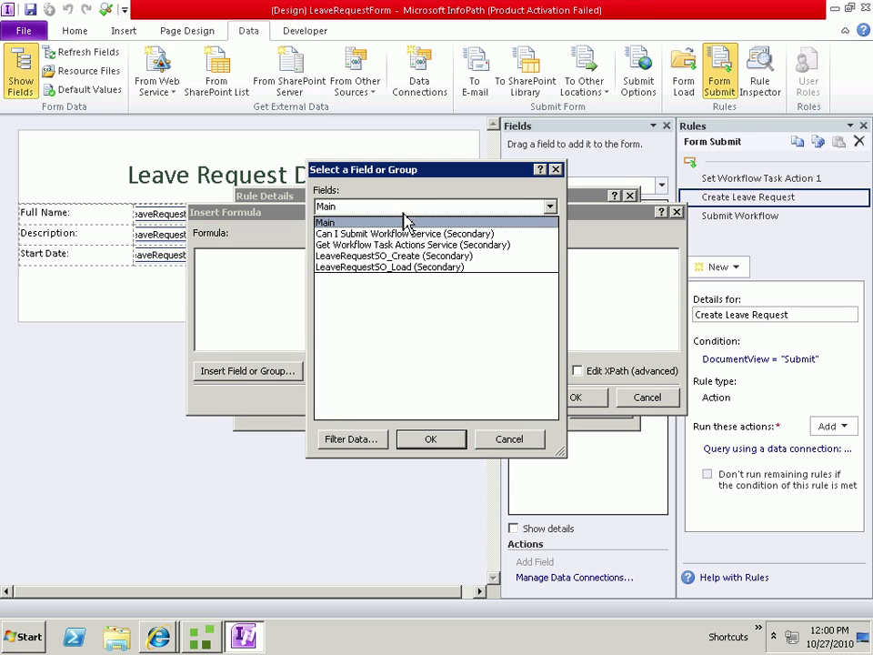
{"action": "left_click", "coordinate": [395, 256]}
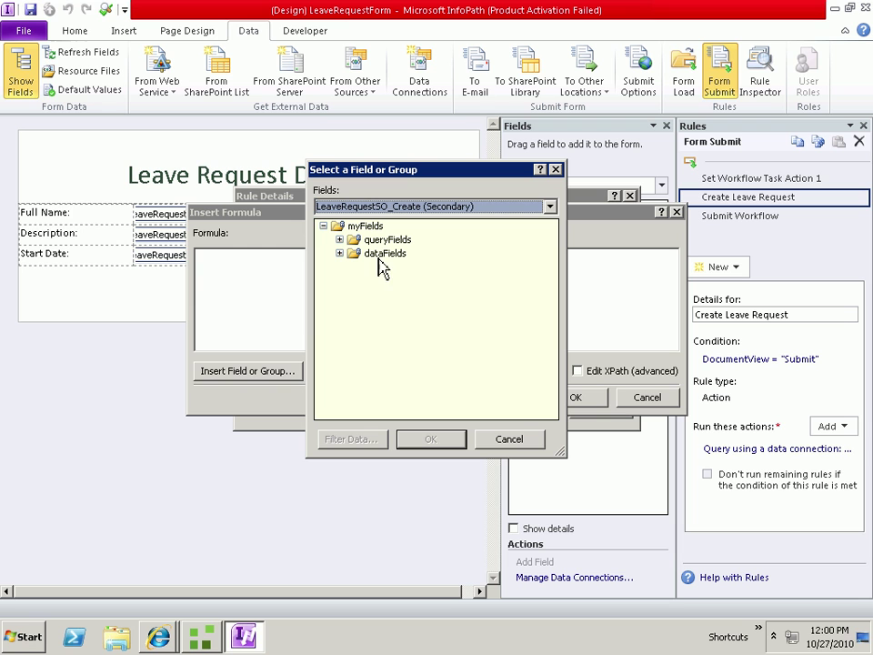
{"action": "left_click", "coordinate": [339, 253]}
{"action": "left_click", "coordinate": [355, 267]}
{"action": "left_click", "coordinate": [371, 281]}
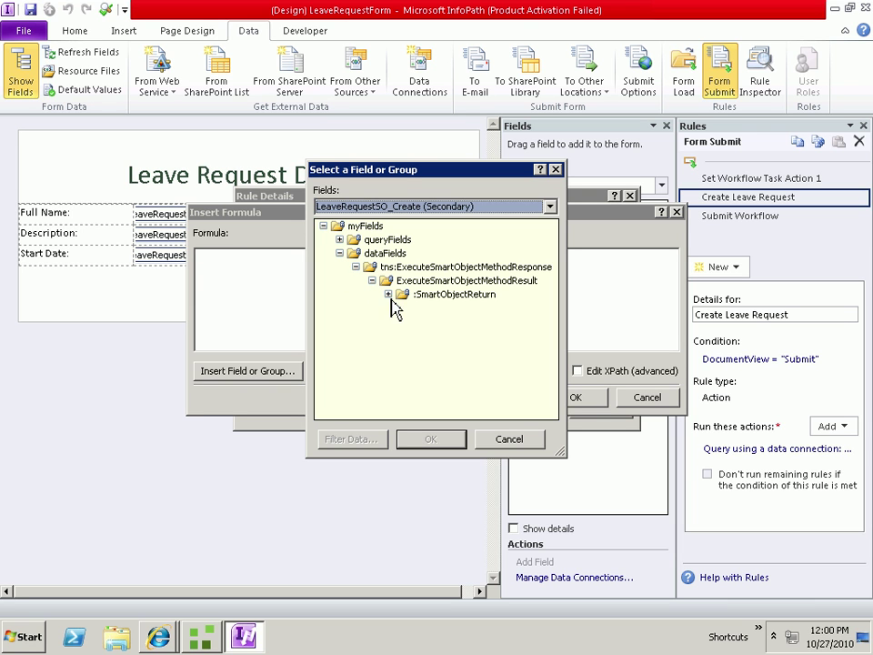
{"action": "left_click", "coordinate": [388, 295]}
{"action": "left_click", "coordinate": [405, 308]}
{"action": "left_click", "coordinate": [446, 322]}
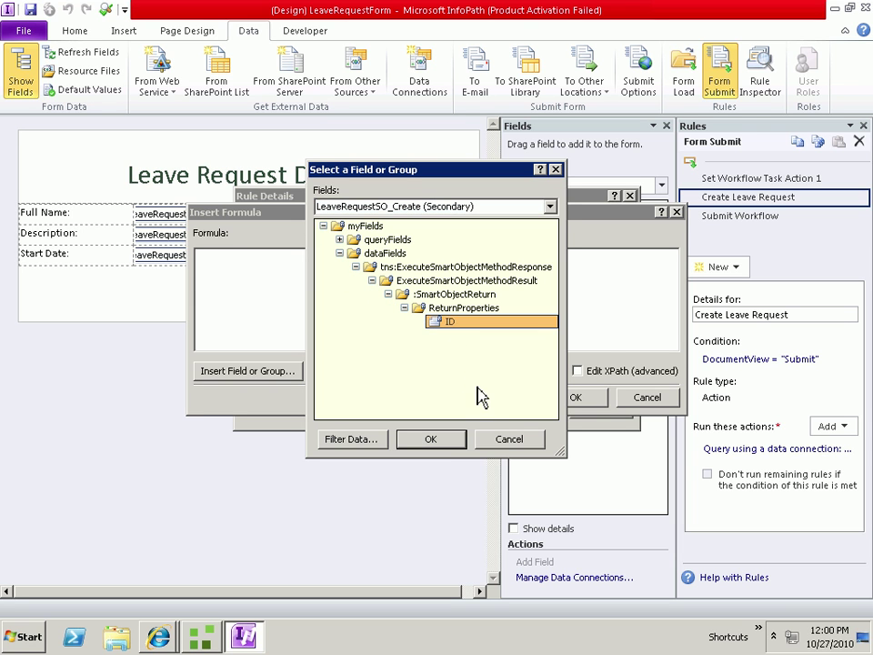
{"action": "left_click", "coordinate": [435, 439]}
{"action": "left_click", "coordinate": [575, 397]}
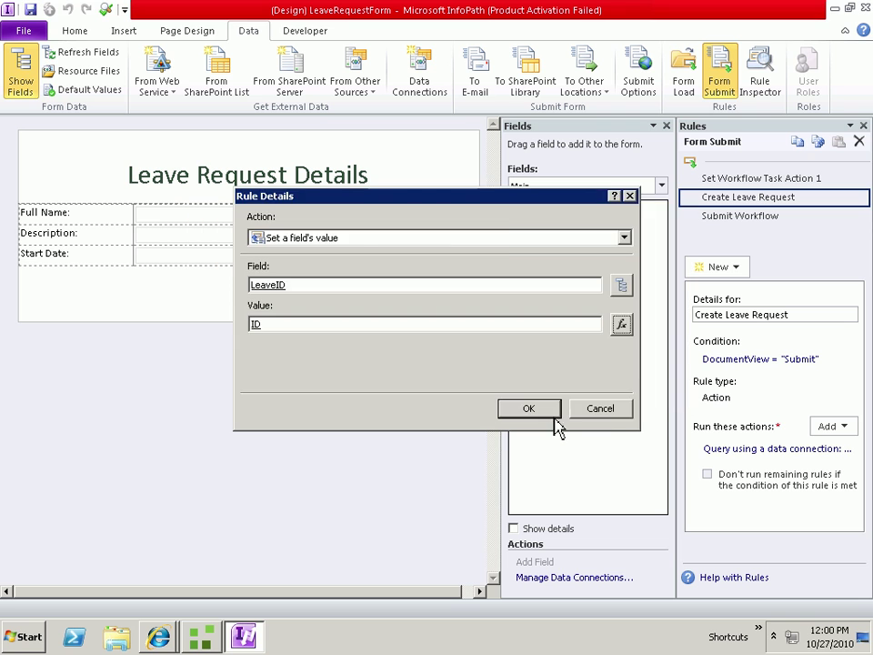
{"action": "left_click", "coordinate": [530, 409]}
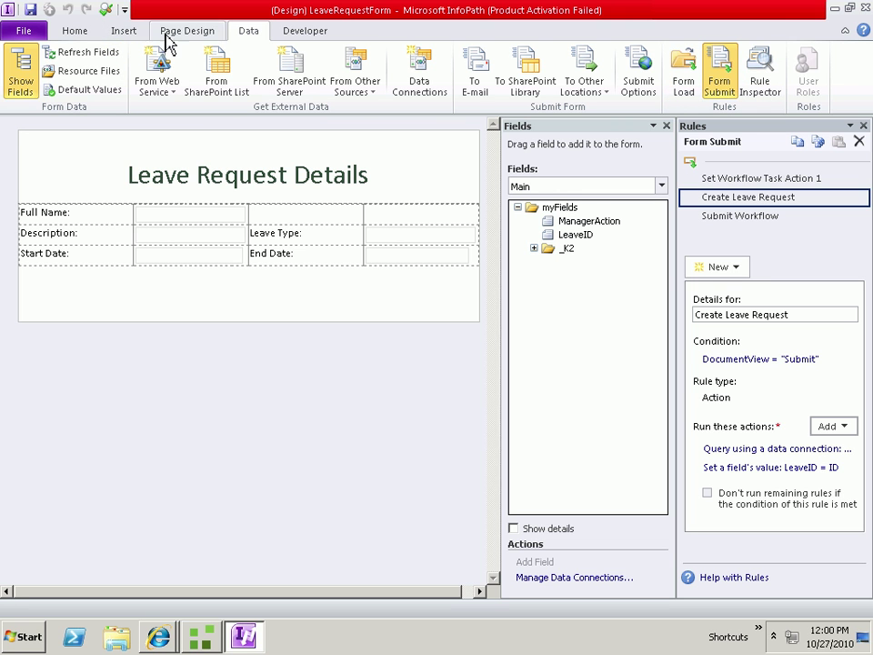
Step: Switch the form to the ManagerApproval view
{"action": "left_click", "coordinate": [132, 35]}
{"action": "scroll", "coordinate": [113, 56], "scroll_direction": "down", "scroll_amount": 1}
{"action": "left_click", "coordinate": [64, 72]}
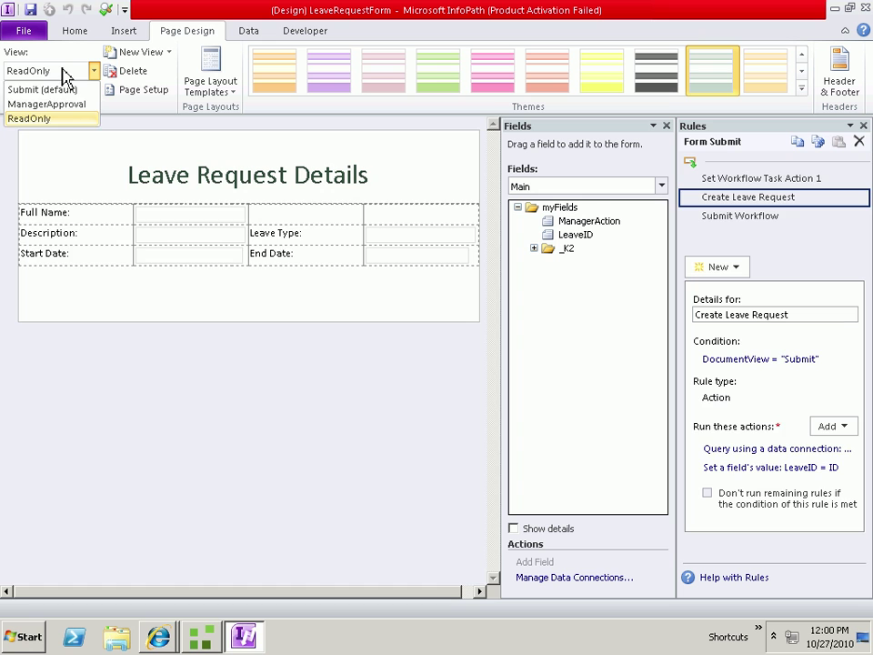
{"action": "left_click", "coordinate": [58, 103]}
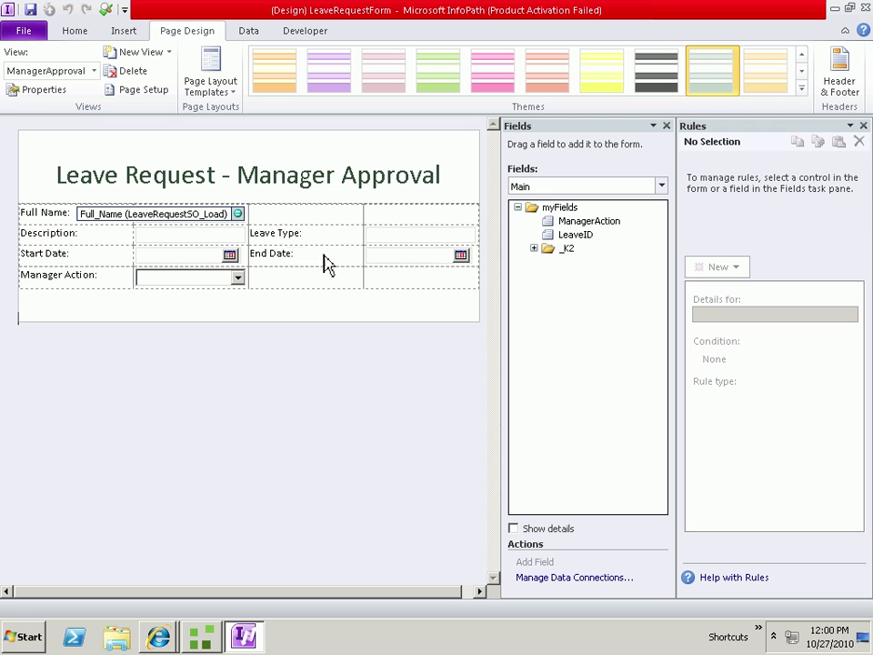
Step: Create a new Form Load action rule named 'Load Leave Request'
{"action": "left_click", "coordinate": [248, 30]}
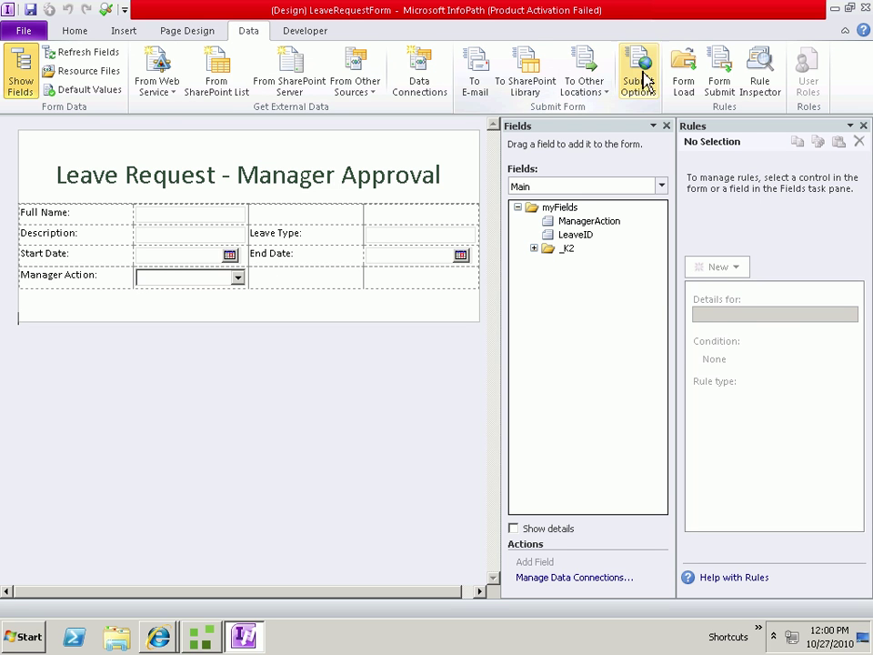
{"action": "left_click", "coordinate": [684, 77]}
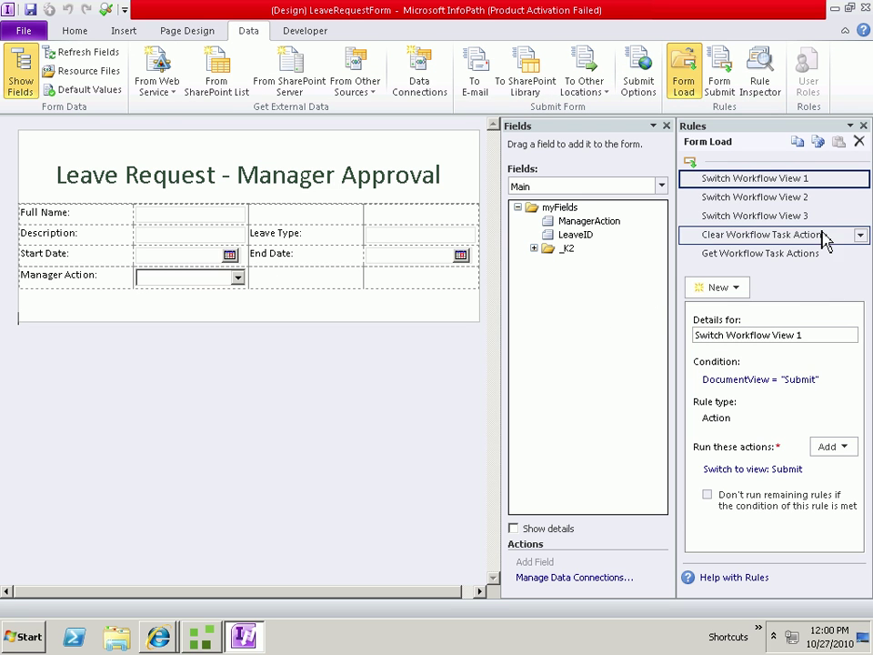
{"action": "left_click", "coordinate": [720, 289]}
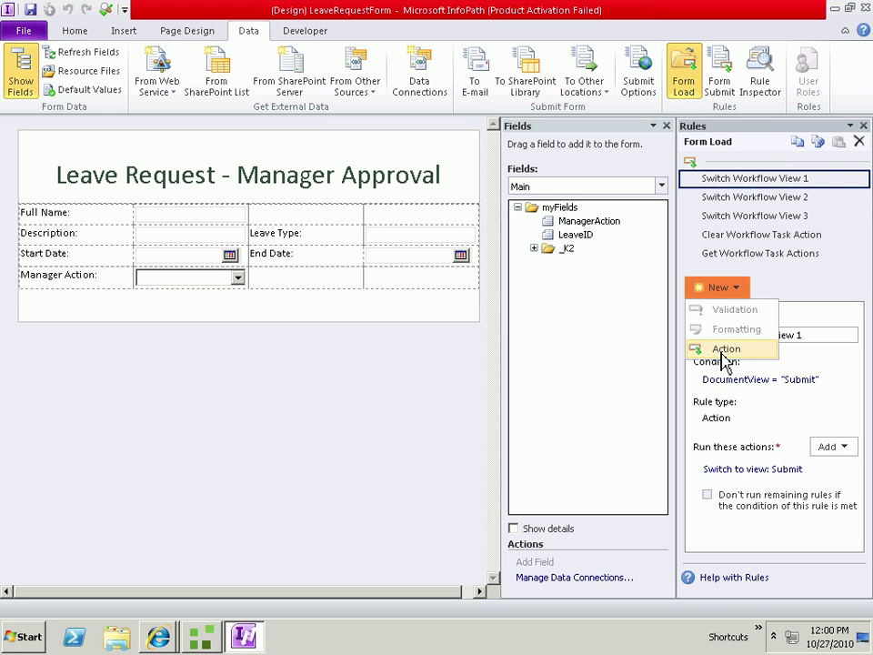
{"action": "left_click", "coordinate": [725, 349]}
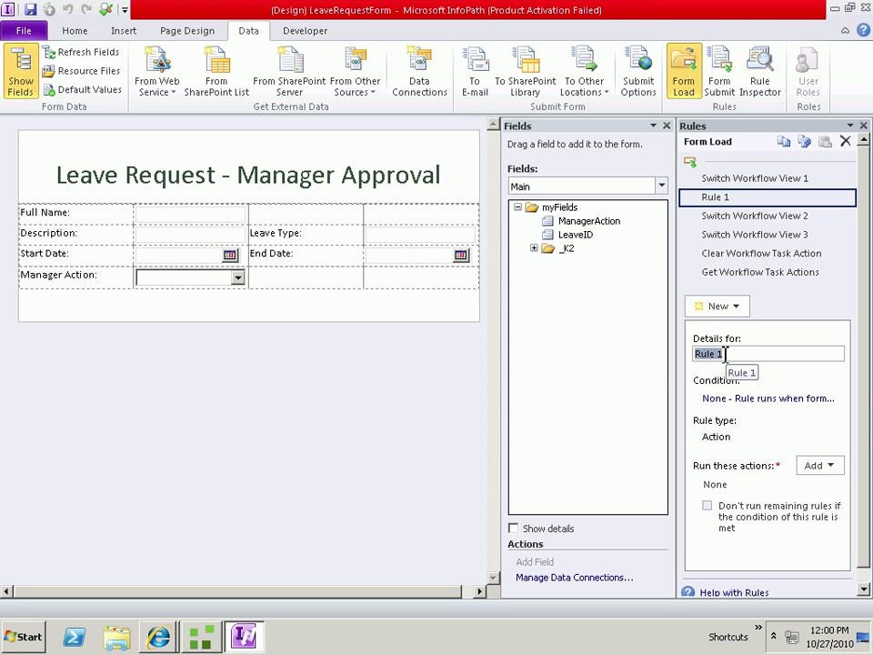
{"action": "type", "text": "Lo"}
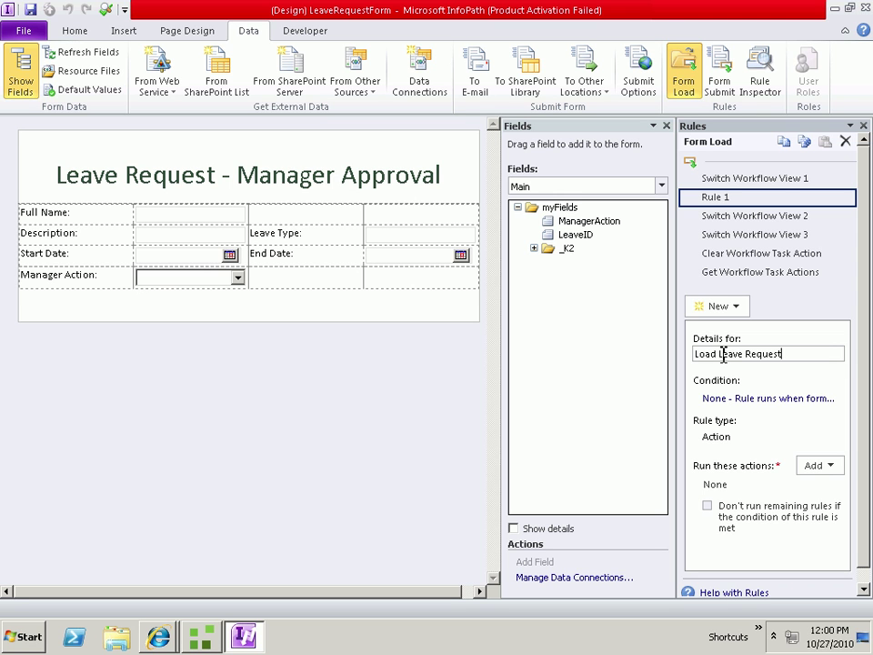
{"action": "type", "text": "ad Leave Request"}
Step: Condition the rule on _K2 DocumentView is not equal to 'Submit'
{"action": "left_click", "coordinate": [775, 399]}
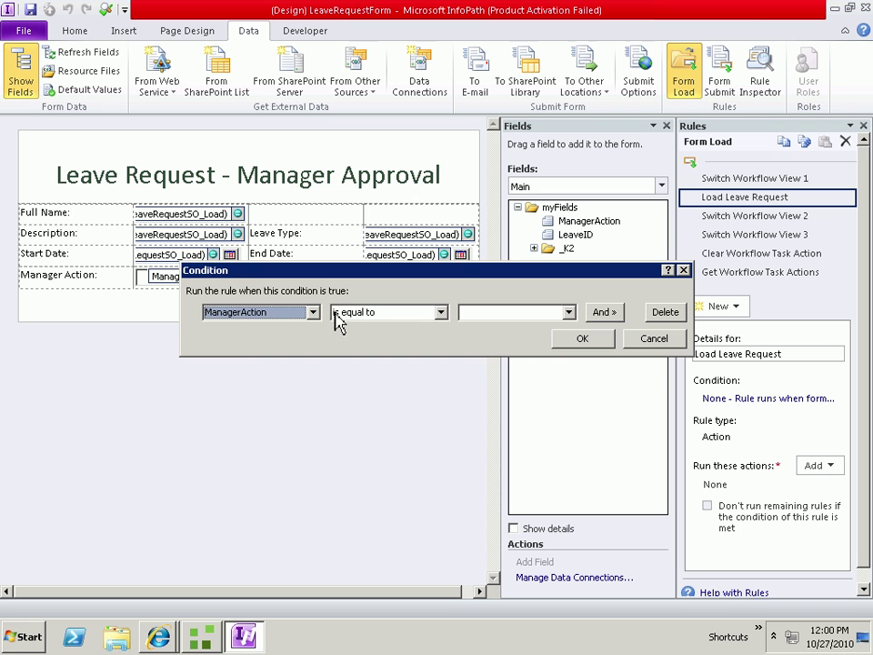
{"action": "left_click", "coordinate": [312, 312]}
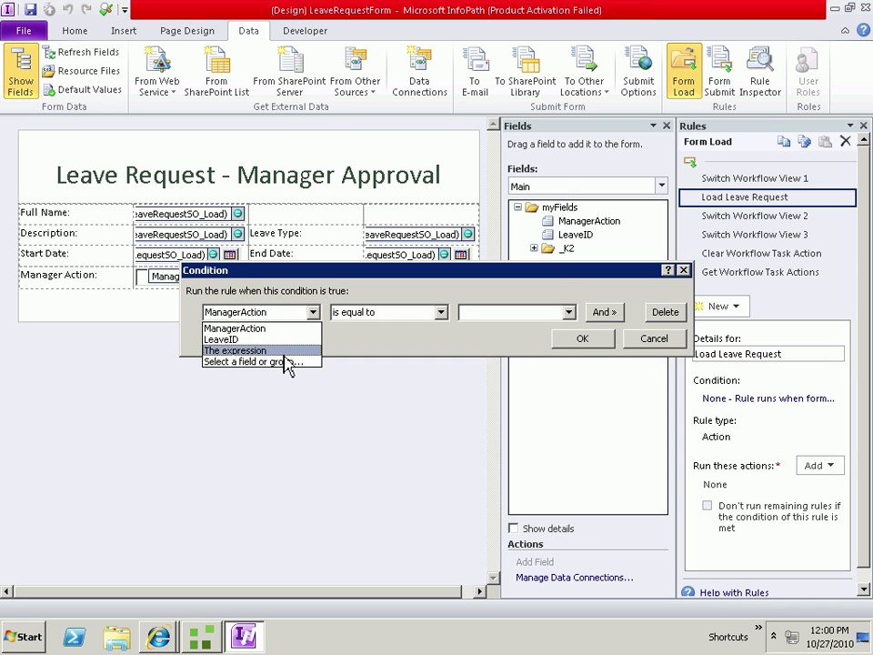
{"action": "left_click", "coordinate": [239, 362]}
{"action": "left_click", "coordinate": [341, 267]}
{"action": "left_click", "coordinate": [419, 269]}
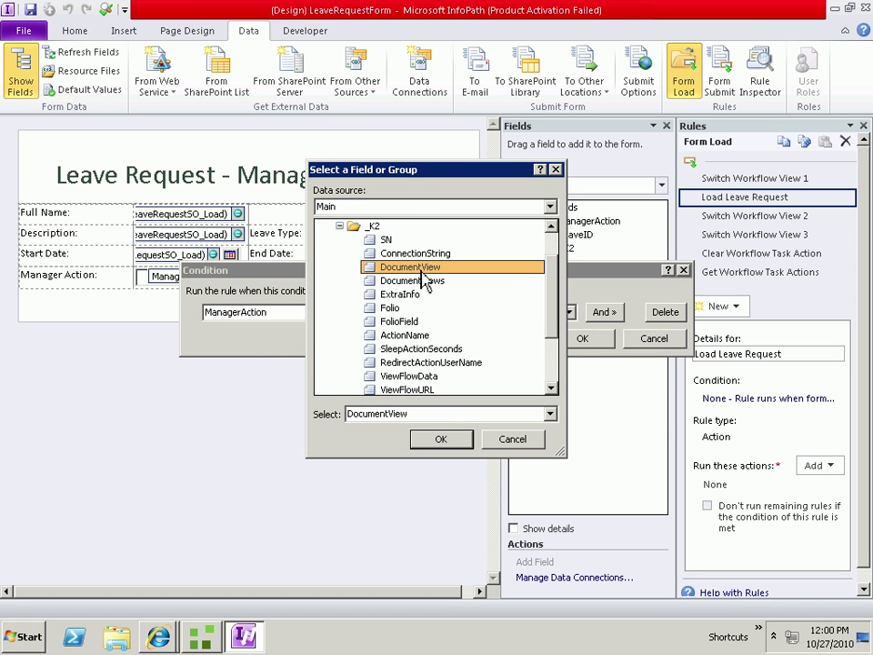
{"action": "left_click", "coordinate": [438, 437]}
{"action": "left_click", "coordinate": [440, 313]}
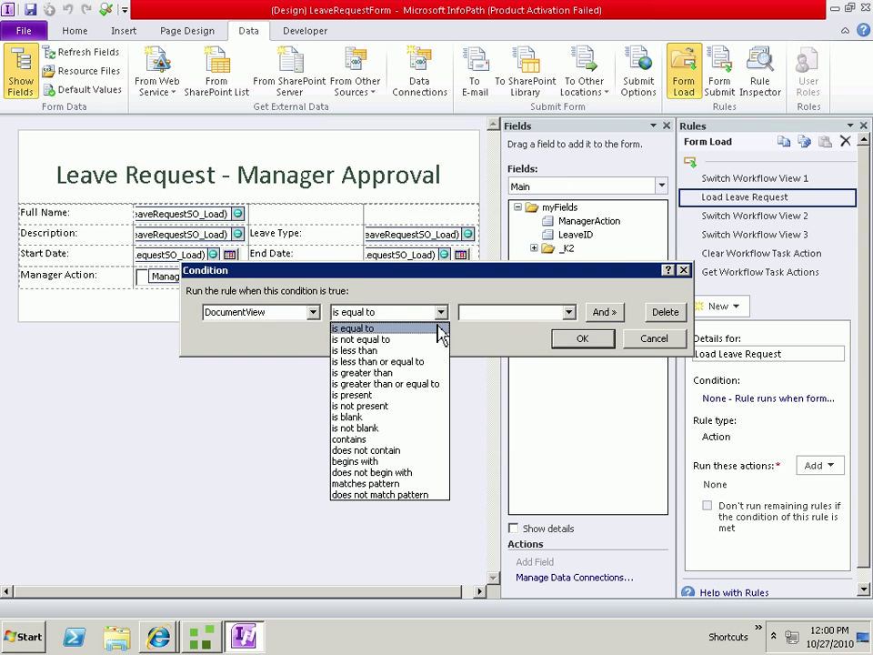
{"action": "left_click", "coordinate": [436, 338]}
{"action": "left_click", "coordinate": [509, 313]}
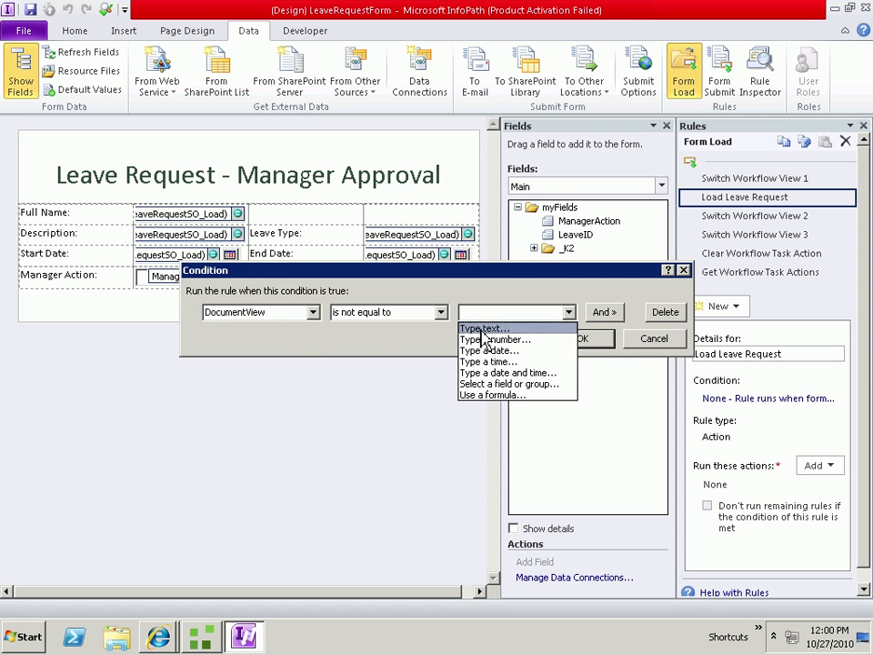
{"action": "left_click", "coordinate": [484, 330]}
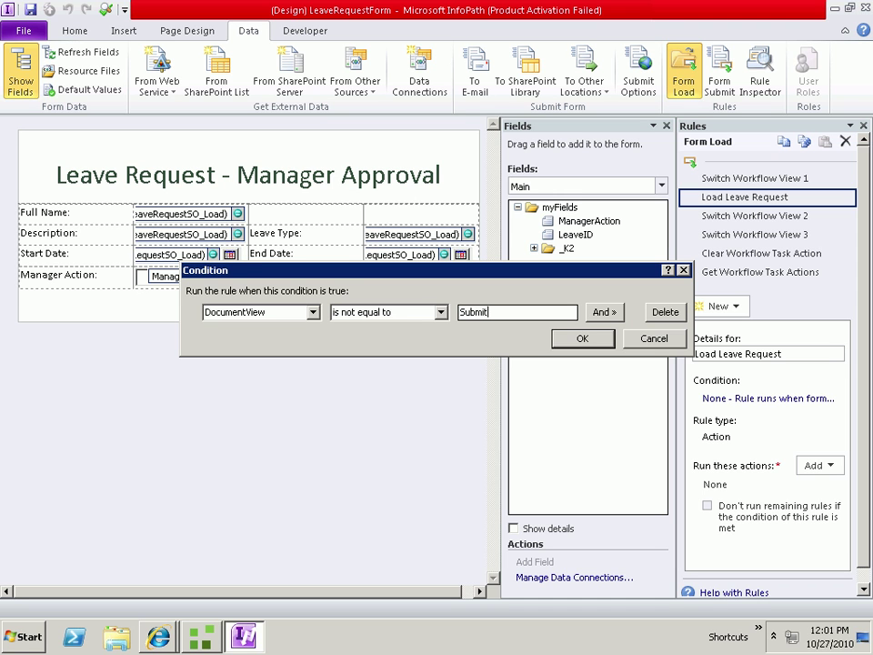
{"action": "type", "text": "Submit"}
{"action": "left_click", "coordinate": [580, 338]}
Step: Add a Set a field's value action targeting ID in LeaveRequestSO_Load's InputProperties
{"action": "left_click", "coordinate": [816, 467]}
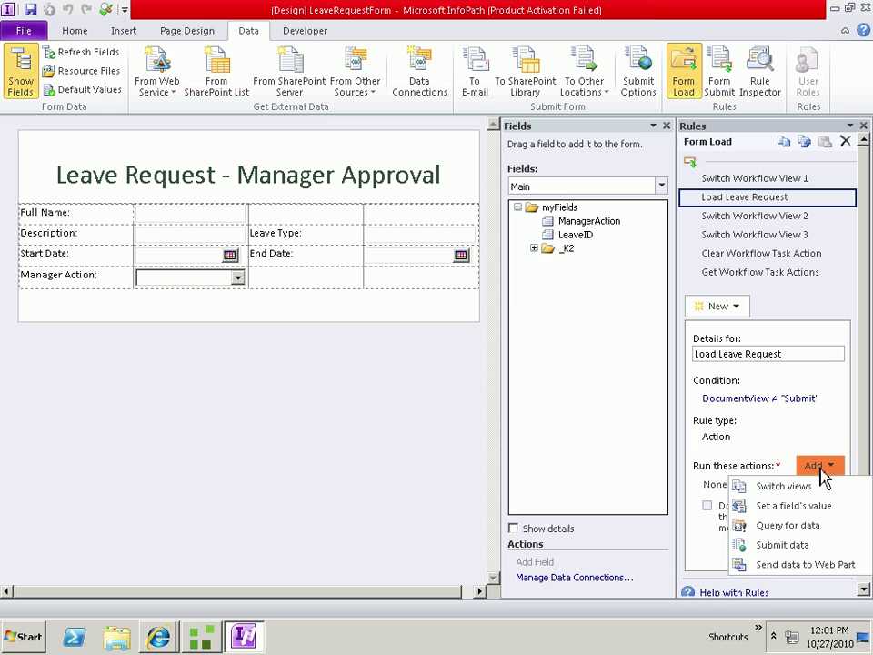
{"action": "left_click", "coordinate": [790, 507]}
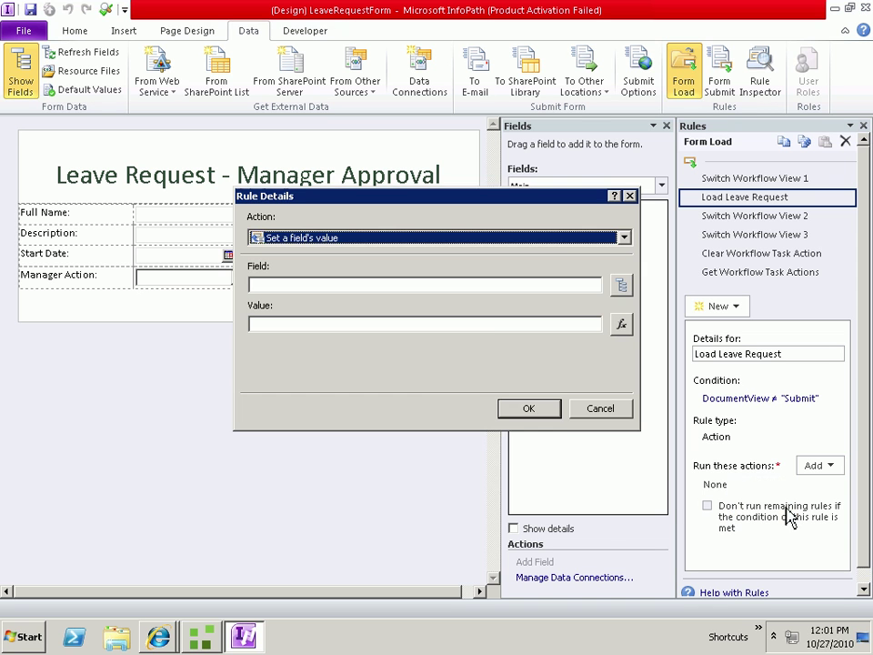
{"action": "left_click", "coordinate": [622, 285]}
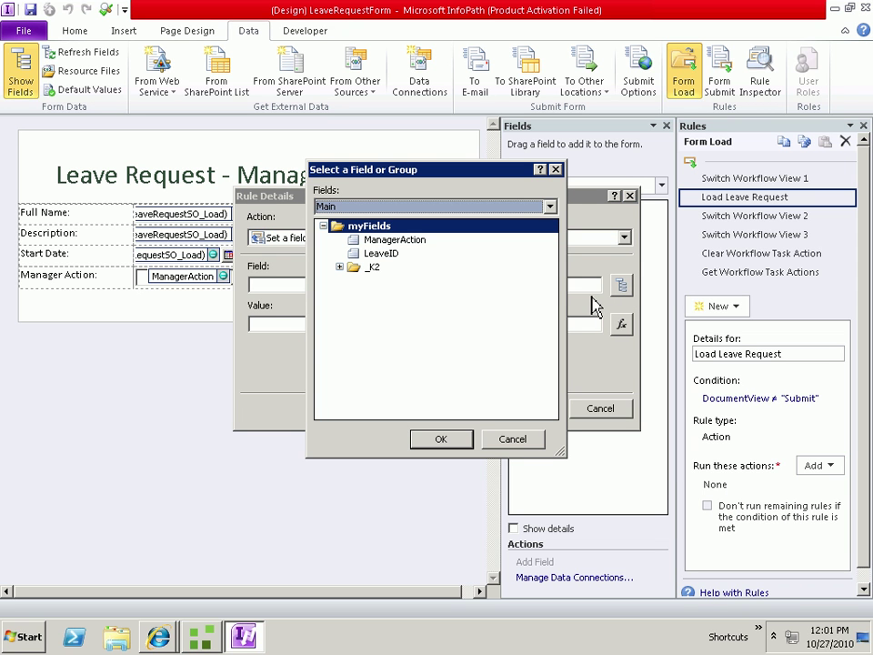
{"action": "left_click", "coordinate": [433, 206]}
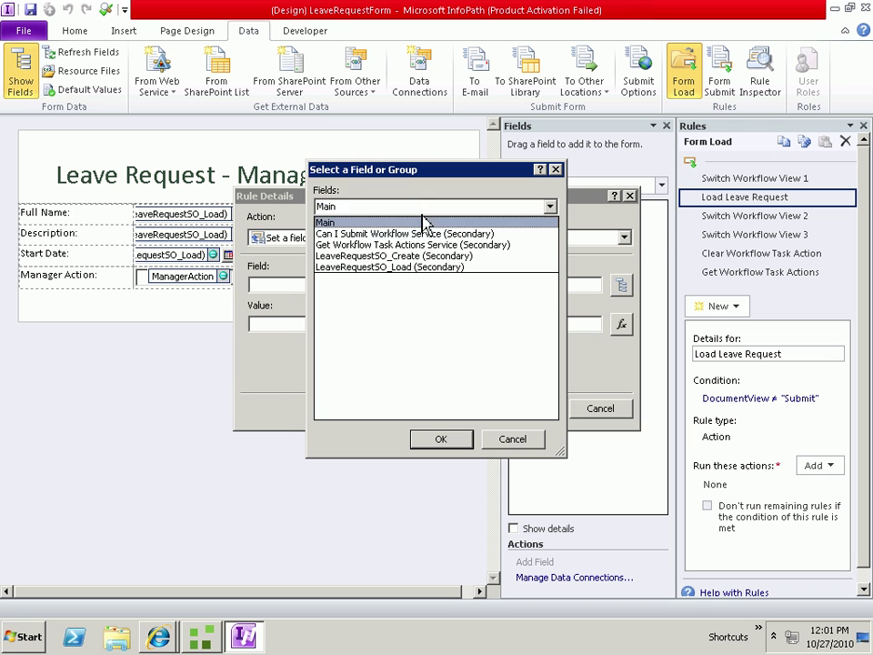
{"action": "left_click", "coordinate": [393, 267]}
{"action": "left_click", "coordinate": [340, 239]}
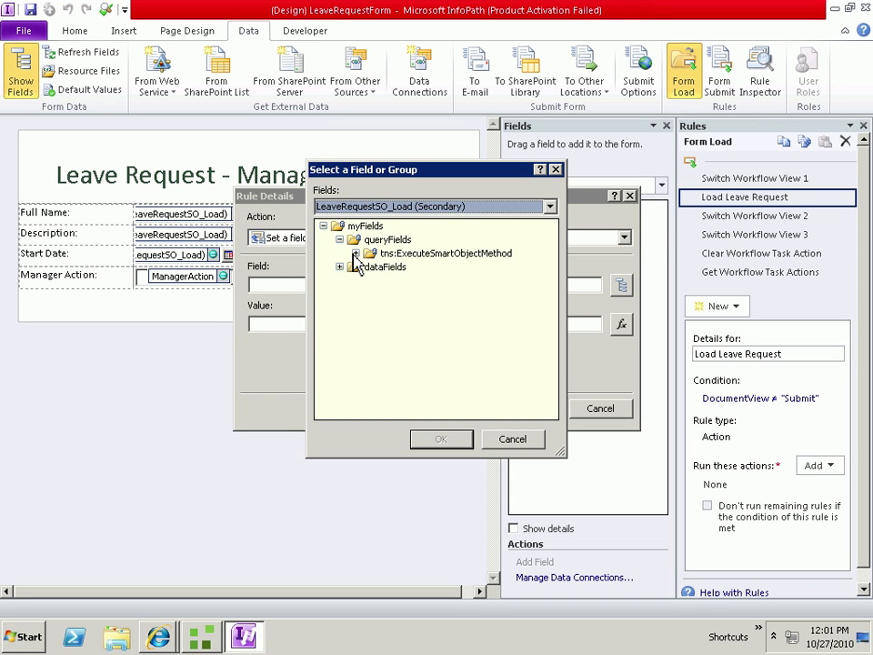
{"action": "left_click", "coordinate": [355, 253]}
{"action": "left_click", "coordinate": [372, 267]}
{"action": "left_click", "coordinate": [388, 280]}
{"action": "left_click", "coordinate": [405, 308]}
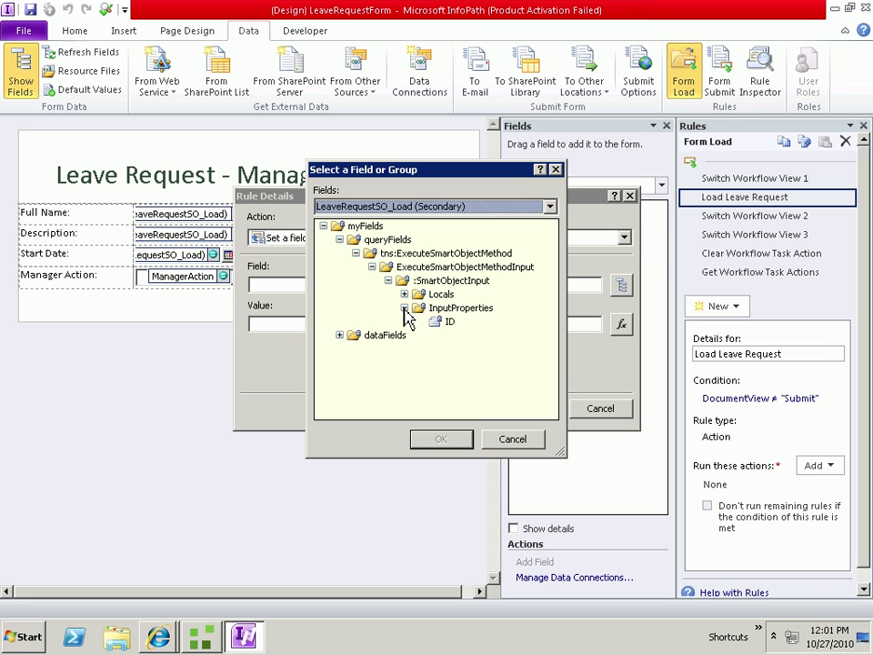
{"action": "left_click", "coordinate": [447, 321]}
{"action": "left_click", "coordinate": [455, 443]}
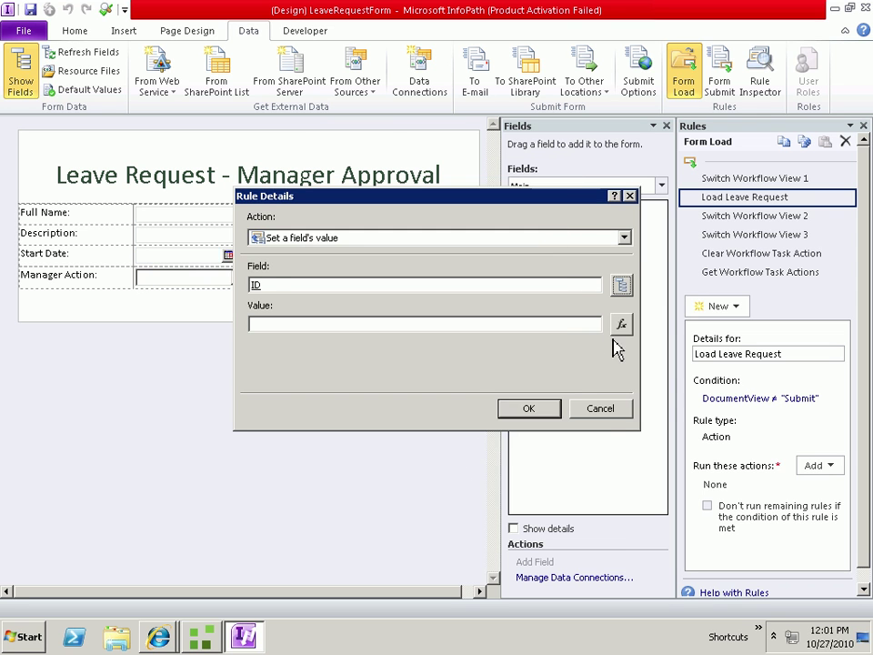
Step: Set that ID field's value to a formula using LeaveID
{"action": "left_click", "coordinate": [621, 324]}
{"action": "left_click", "coordinate": [295, 371]}
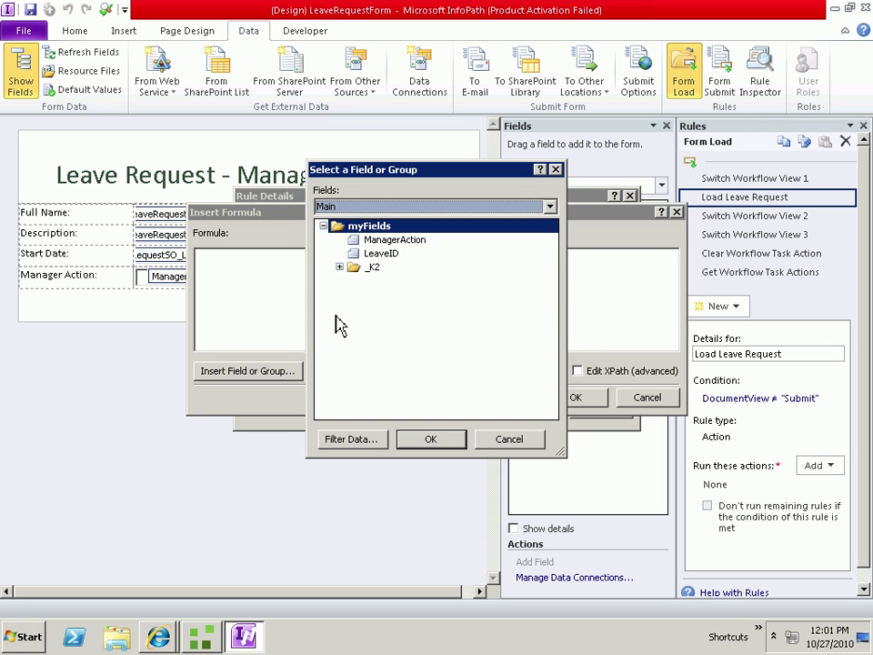
{"action": "left_click", "coordinate": [380, 252]}
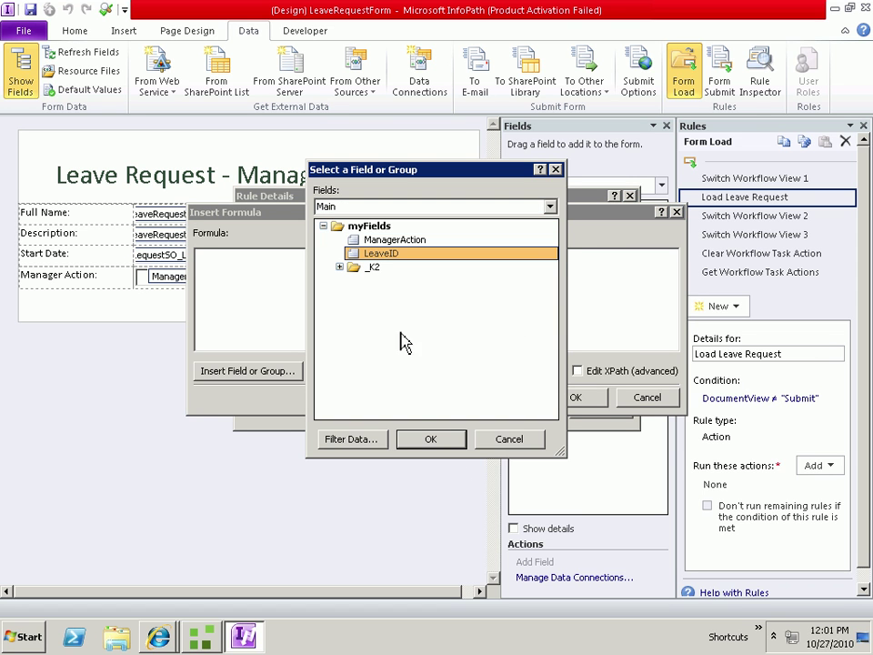
{"action": "left_click", "coordinate": [430, 440]}
{"action": "left_click", "coordinate": [575, 398]}
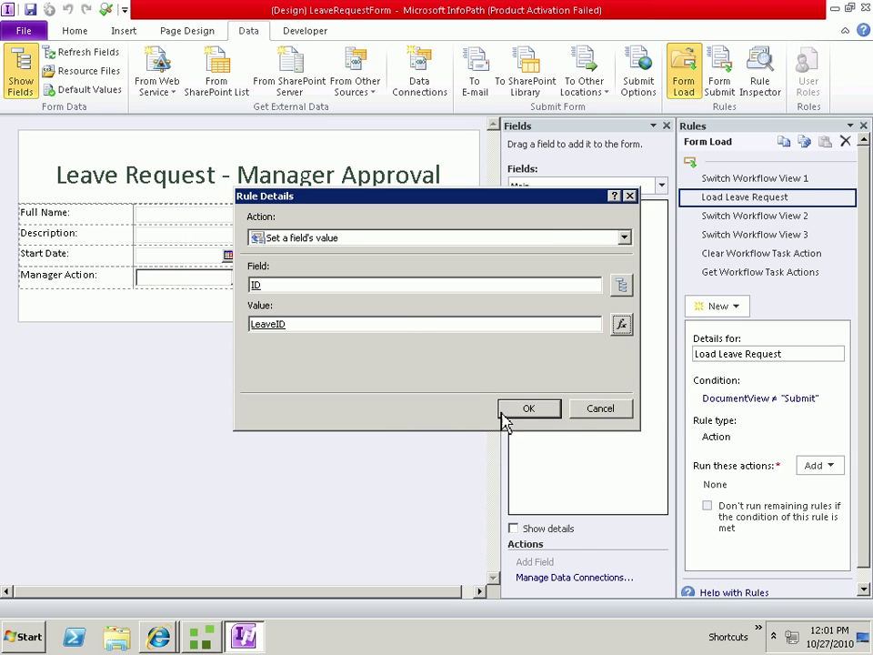
{"action": "left_click", "coordinate": [506, 413]}
Step: Add a Query for data action using the LeaveRequestSO_Load connection
{"action": "left_click", "coordinate": [819, 465]}
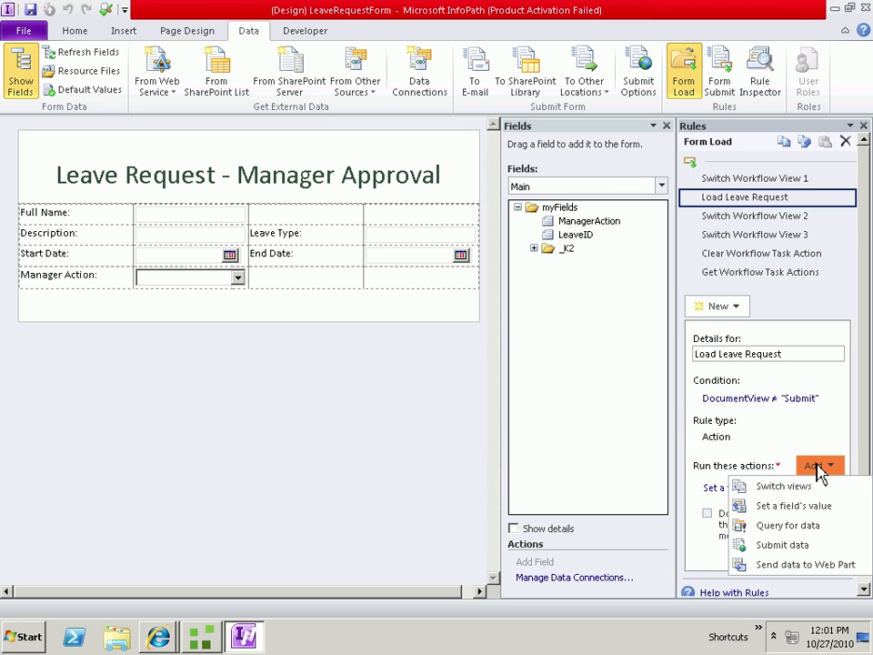
{"action": "left_click", "coordinate": [799, 522]}
{"action": "left_click", "coordinate": [552, 283]}
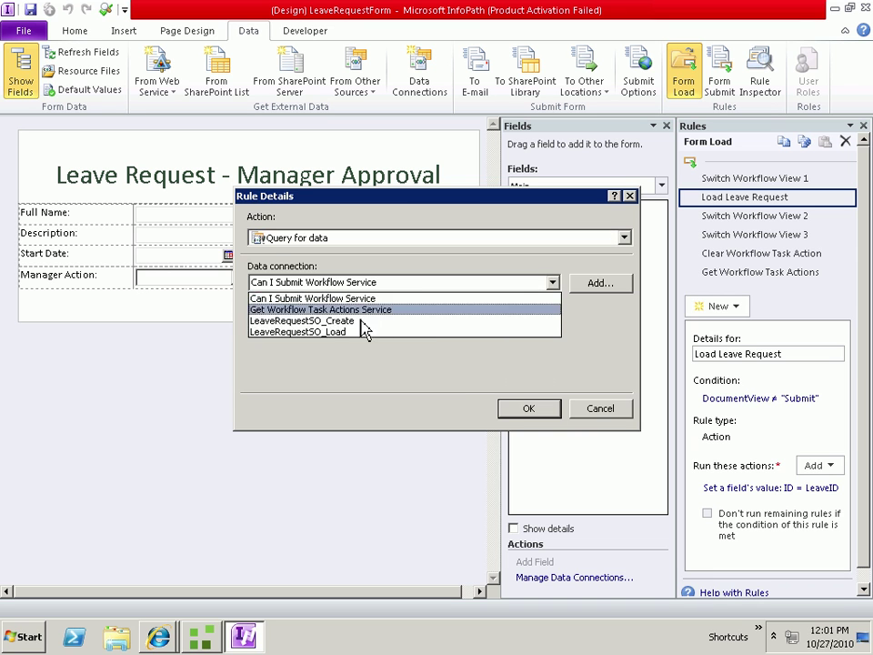
{"action": "left_click", "coordinate": [326, 333]}
{"action": "left_click", "coordinate": [526, 414]}
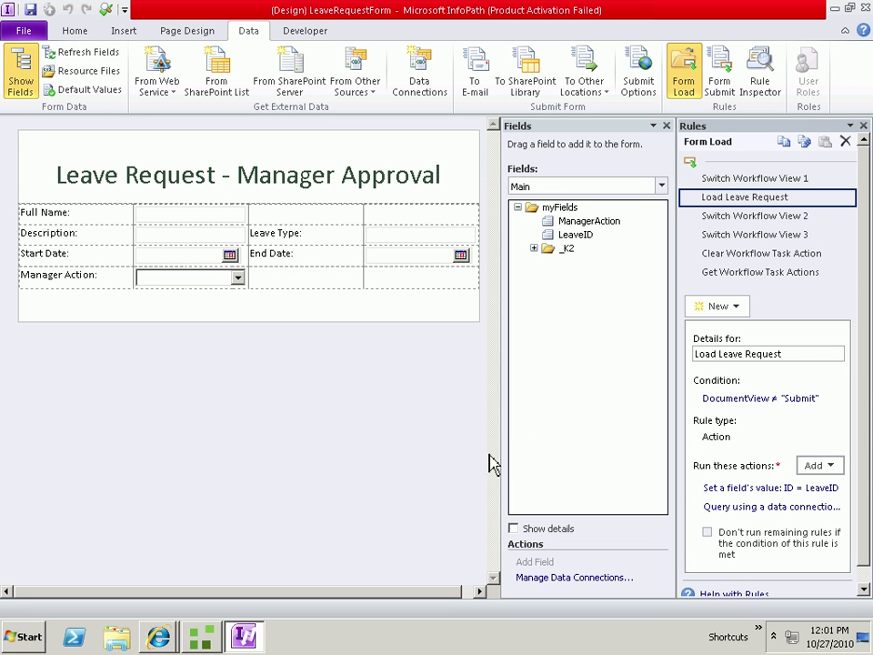
Step: Move Load Leave Request down twice, below Switch Workflow View 3, then close InfoPath Designer
{"action": "mouse_move", "coordinate": [729, 204]}
{"action": "left_click", "coordinate": [846, 200]}
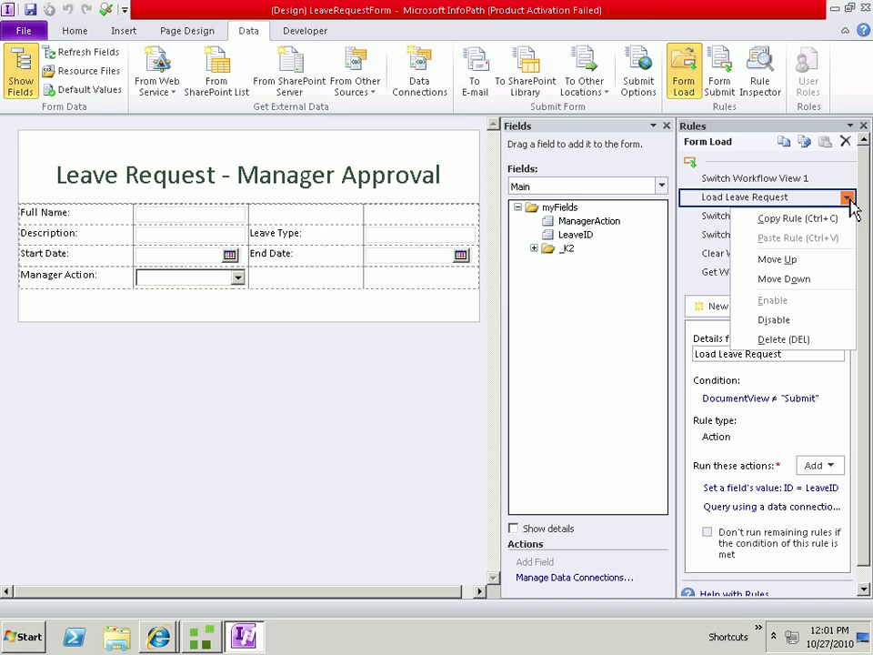
{"action": "left_click", "coordinate": [817, 280]}
{"action": "left_click", "coordinate": [847, 215]}
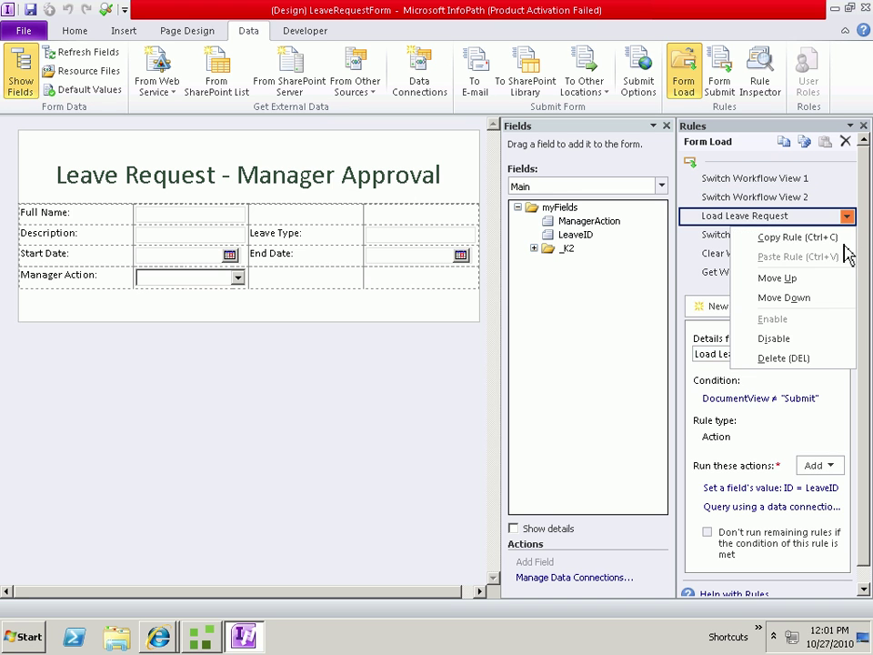
{"action": "left_click", "coordinate": [849, 296]}
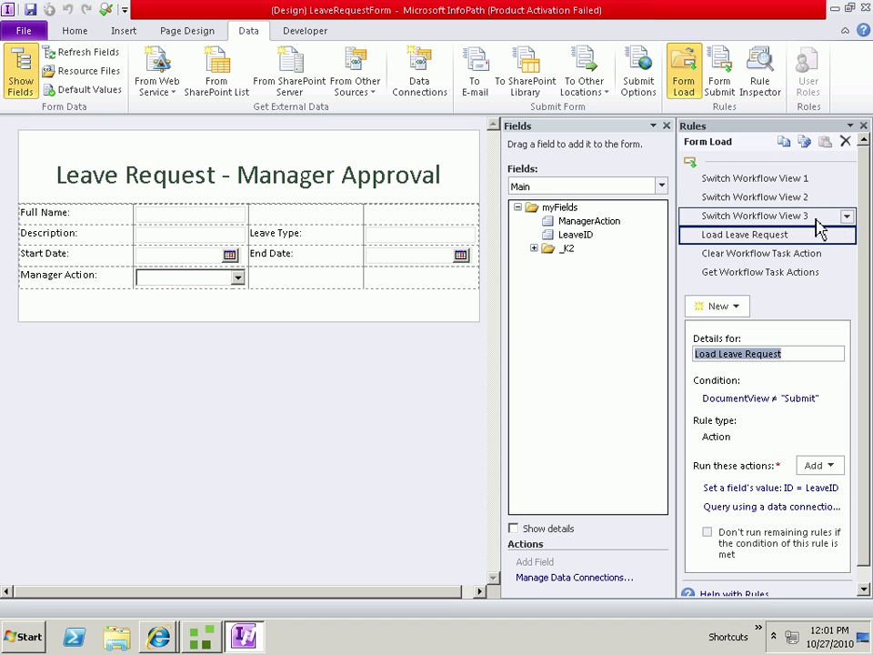
{"action": "mouse_move", "coordinate": [818, 241]}
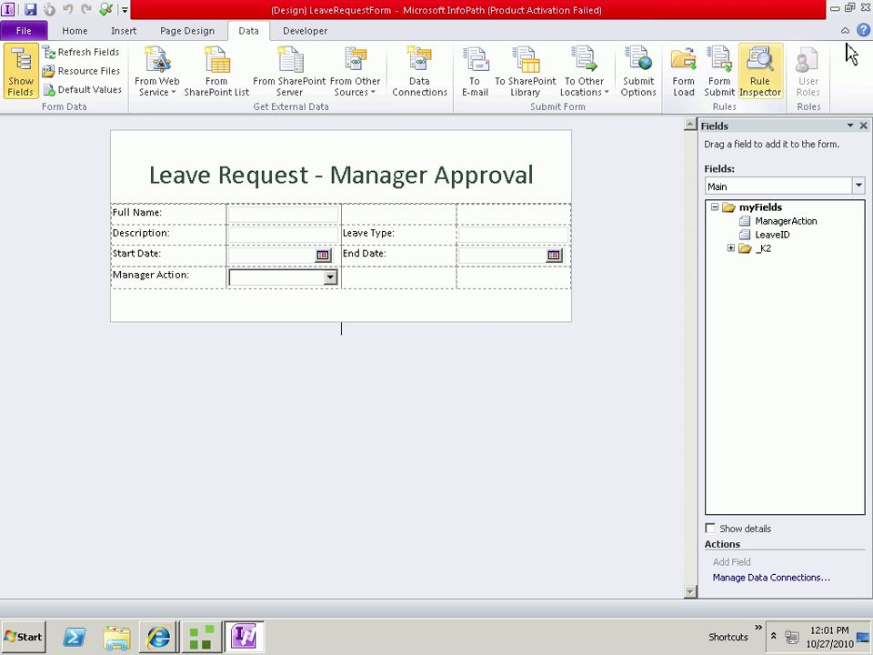
{"action": "left_click", "coordinate": [863, 8]}
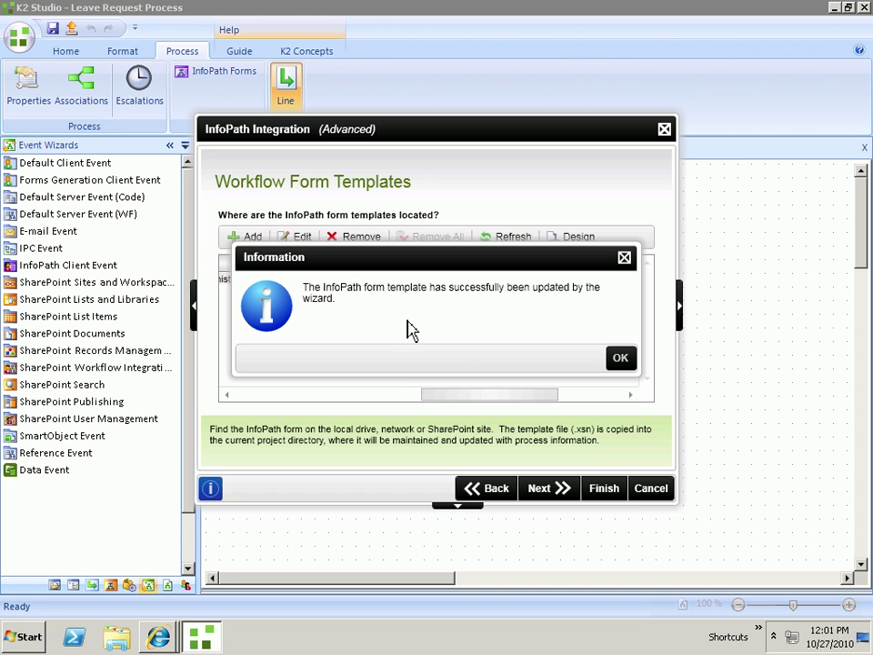
Step: Acknowledge the message confirming the LeaveRequestForm template was updated
{"action": "left_click", "coordinate": [618, 361]}
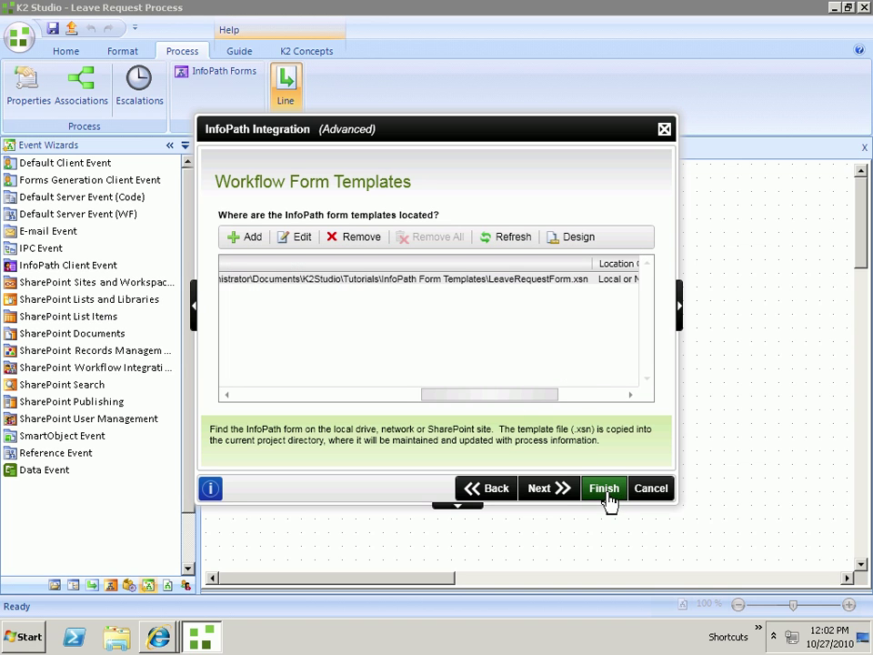